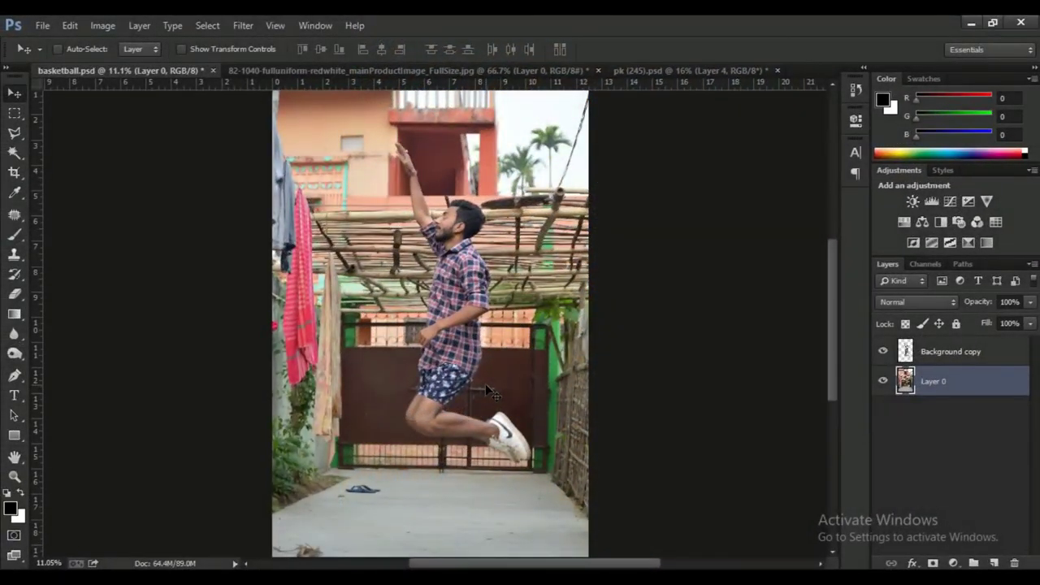
- Select the cut-out man's Background copy layer and zoom in to inspect its edges
scroll(486, 384, "down", 1)
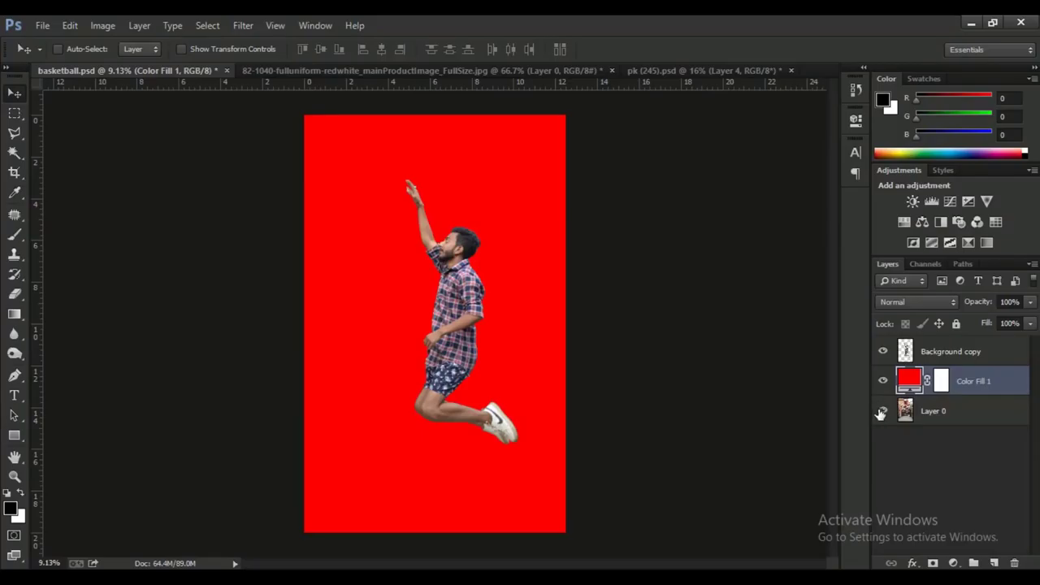
left_click(924, 351)
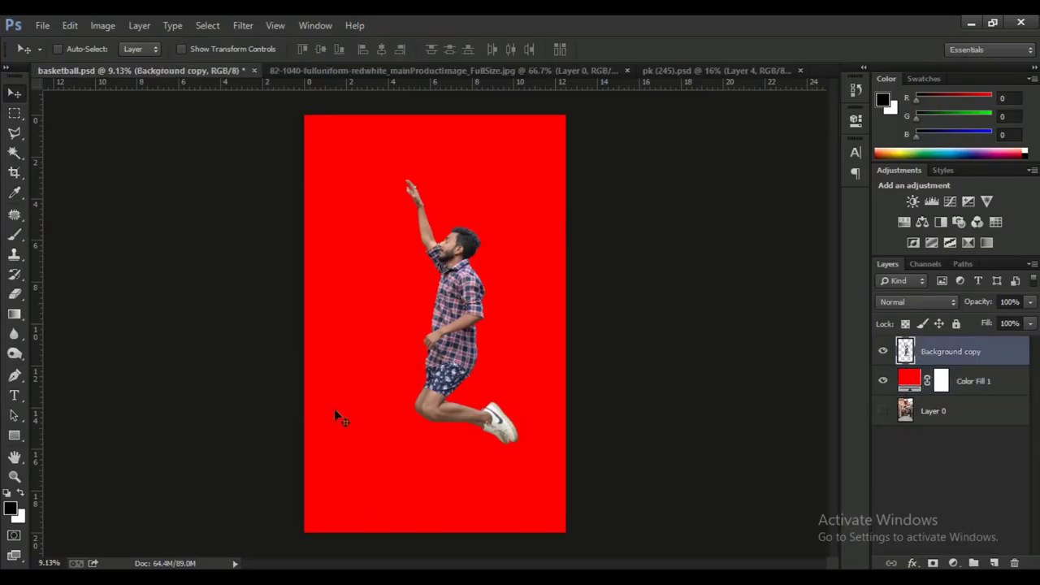
scroll(492, 198, "up", 2)
scroll(447, 244, "up", 3)
scroll(401, 298, "up", 3)
scroll(399, 296, "up", 2)
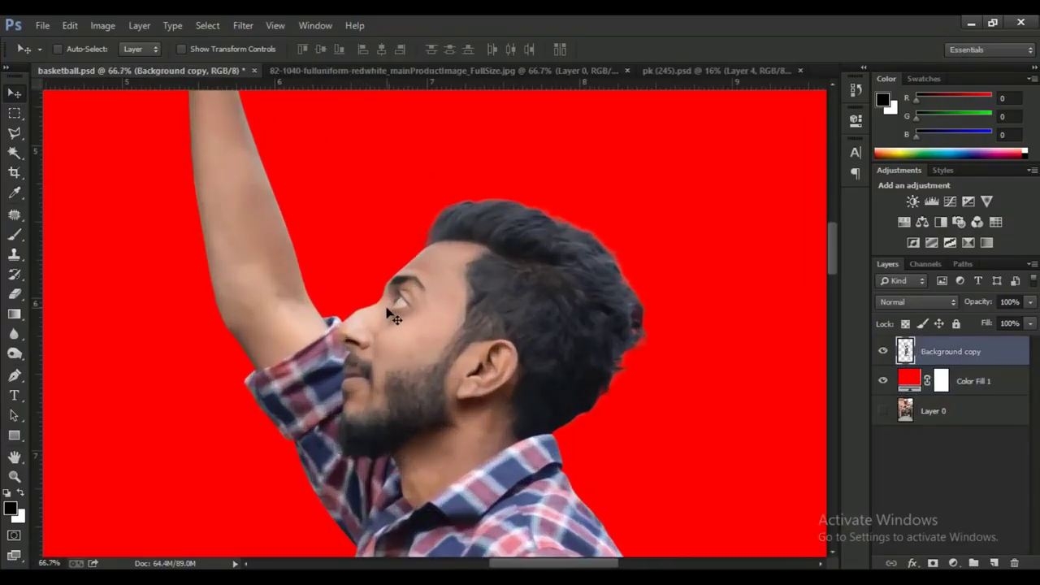
scroll(394, 308, "up", 3)
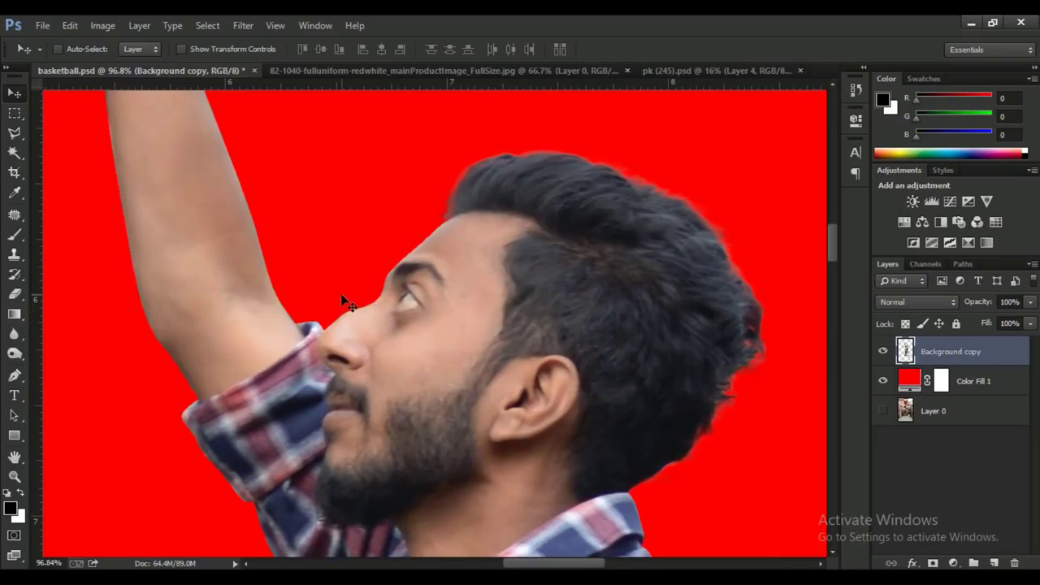
scroll(347, 302, "down", 3)
scroll(347, 302, "down", 2)
scroll(347, 302, "down", 2)
scroll(347, 302, "down", 2)
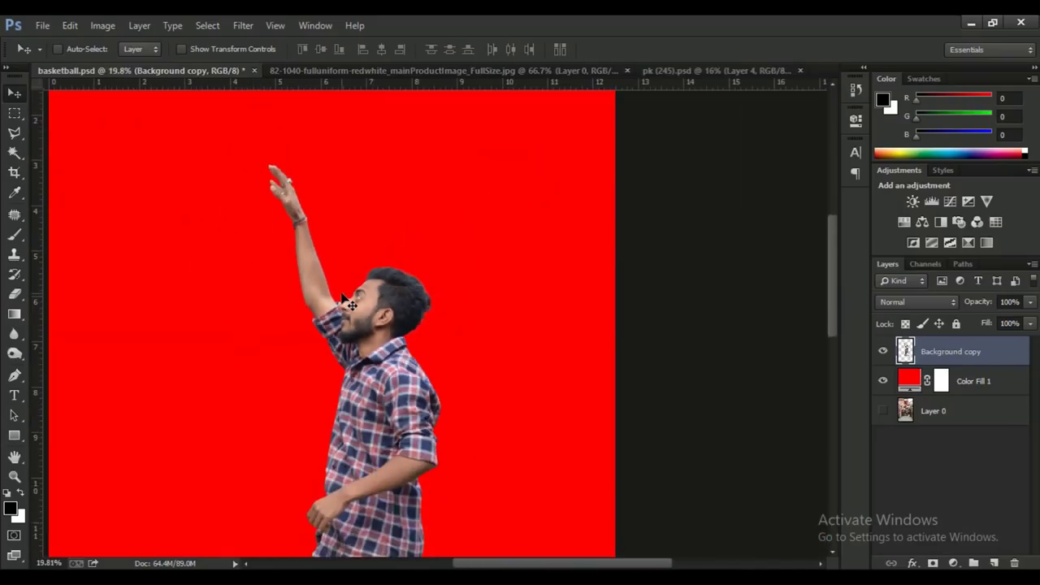
left_click(243, 25)
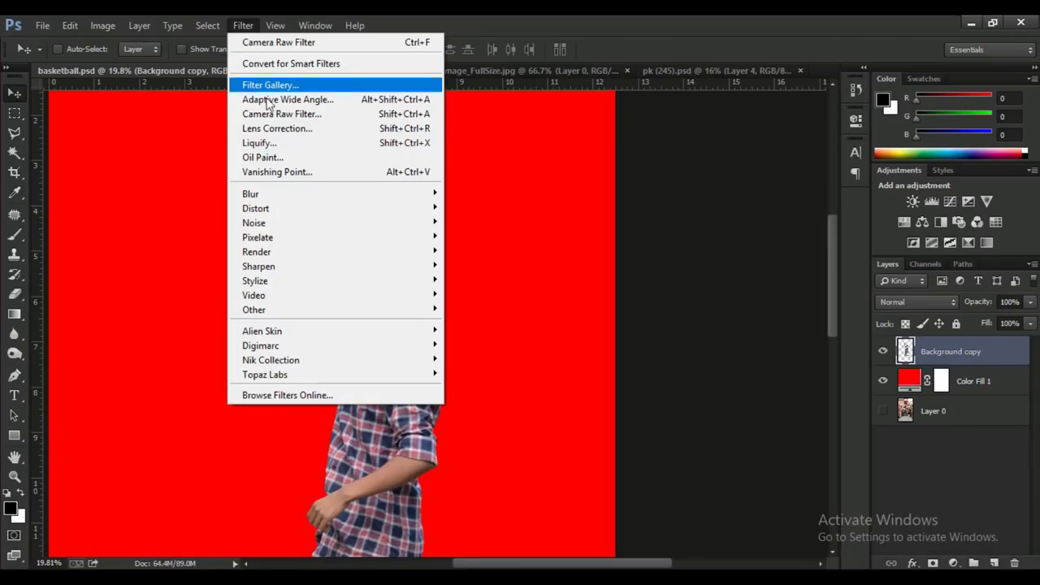
- In Liquify, Forward Warp the man's raised arm and sleeve edge into shape
left_click(277, 142)
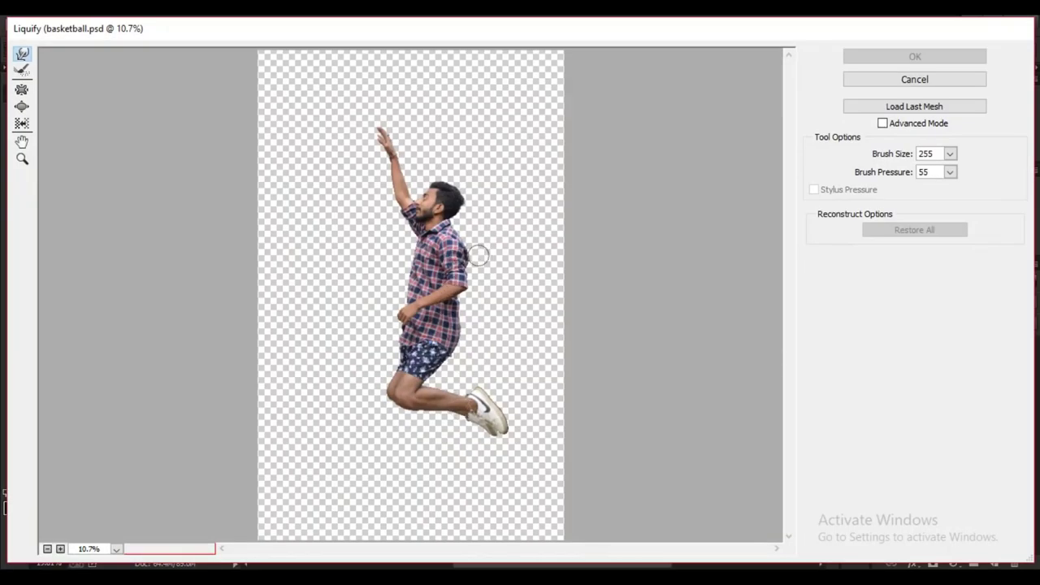
scroll(496, 315, "up", 2)
scroll(496, 315, "up", 1)
scroll(496, 315, "up", 3)
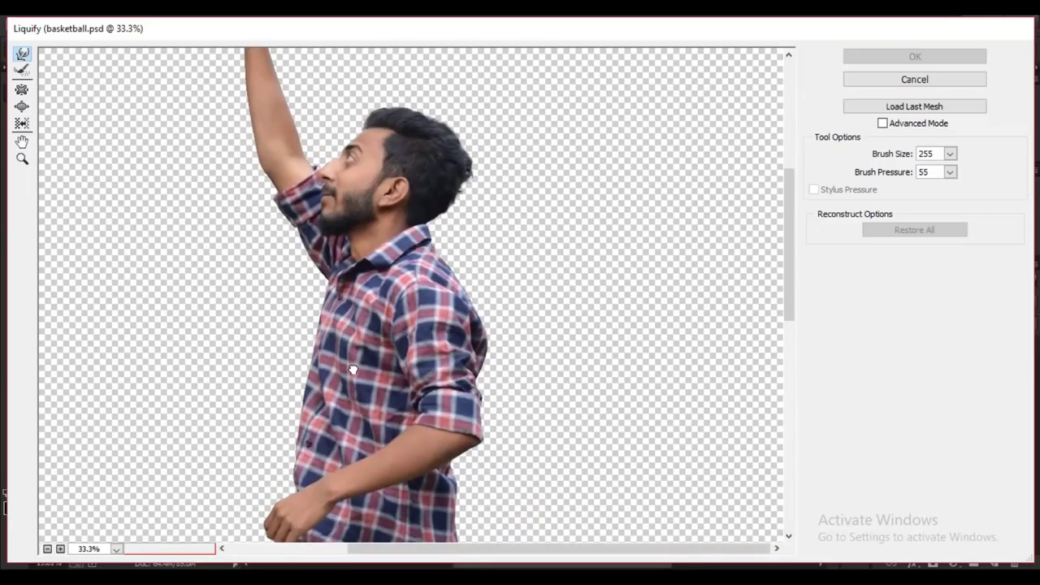
left_click_drag(455, 244, 569, 431)
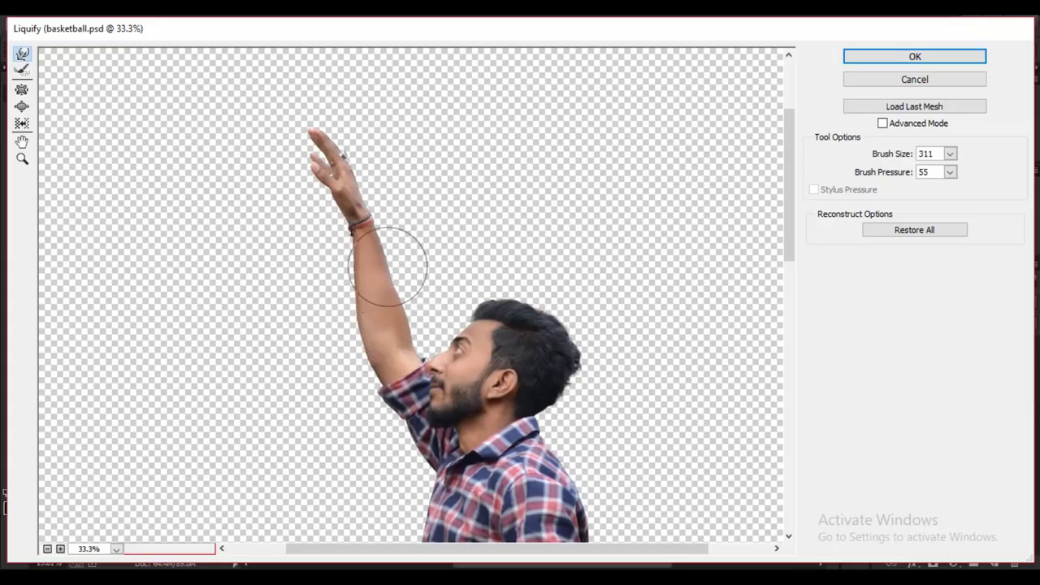
scroll(411, 305, "up", 1)
scroll(402, 280, "up", 1)
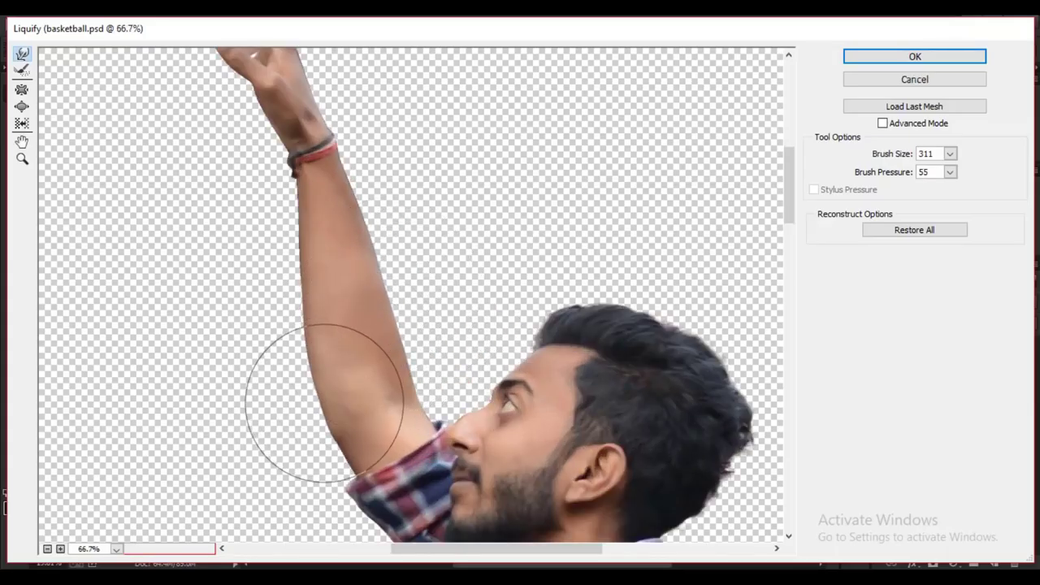
left_click_drag(325, 418, 414, 187)
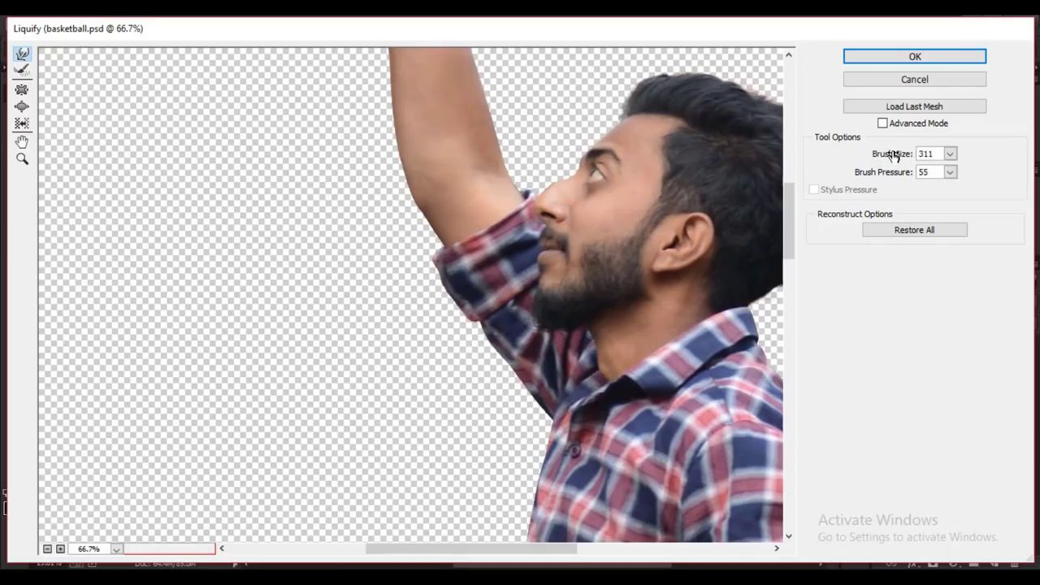
left_click_drag(415, 273, 486, 321)
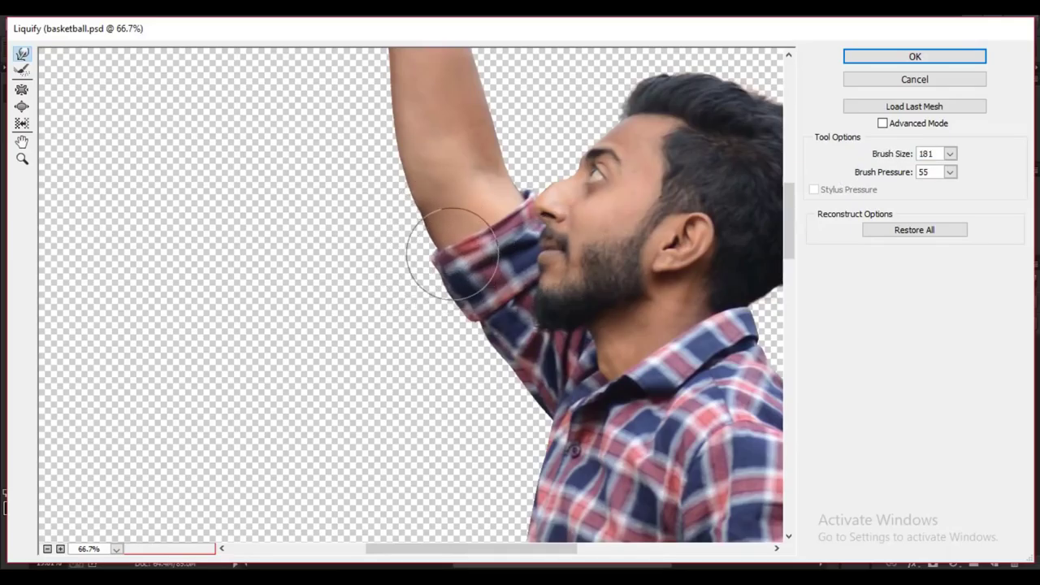
scroll(480, 337, "up", 3)
scroll(423, 293, "up", 2)
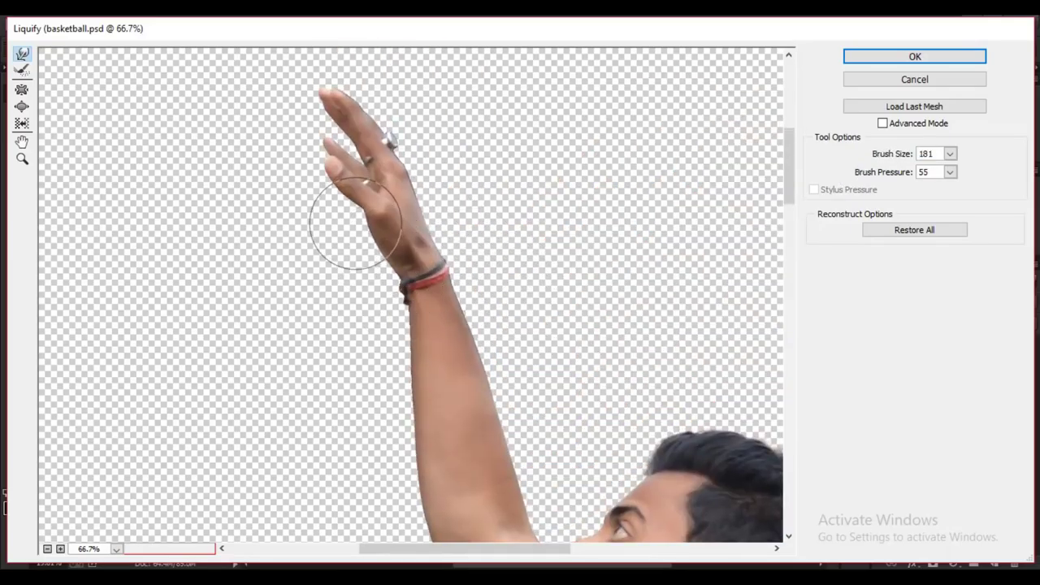
left_click_drag(389, 371, 405, 368)
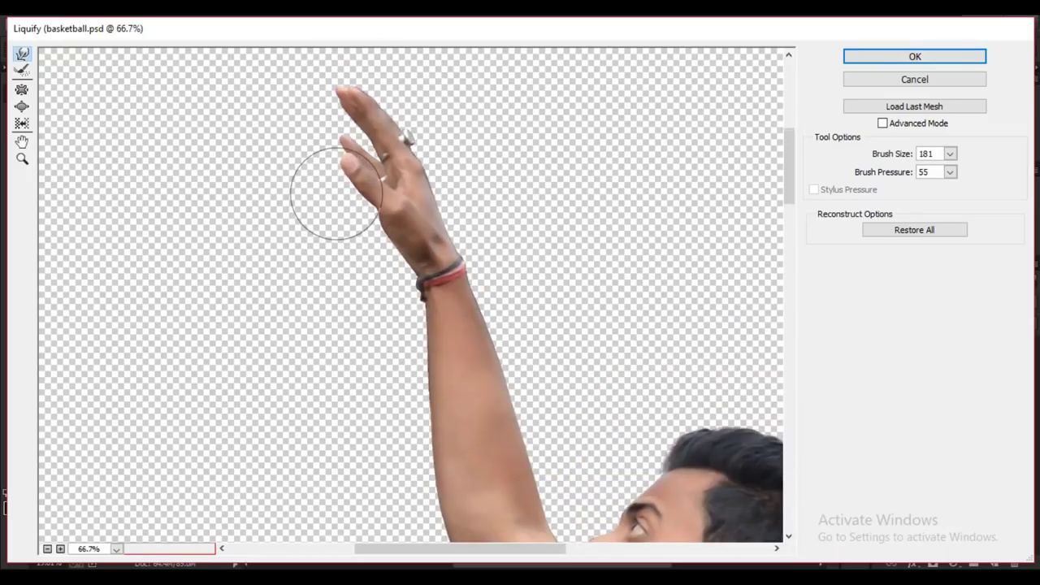
- Push the left and right edges of the shorts outward and apply the Liquify warp
scroll(336, 194, "down", 3)
scroll(445, 81, "up", 1)
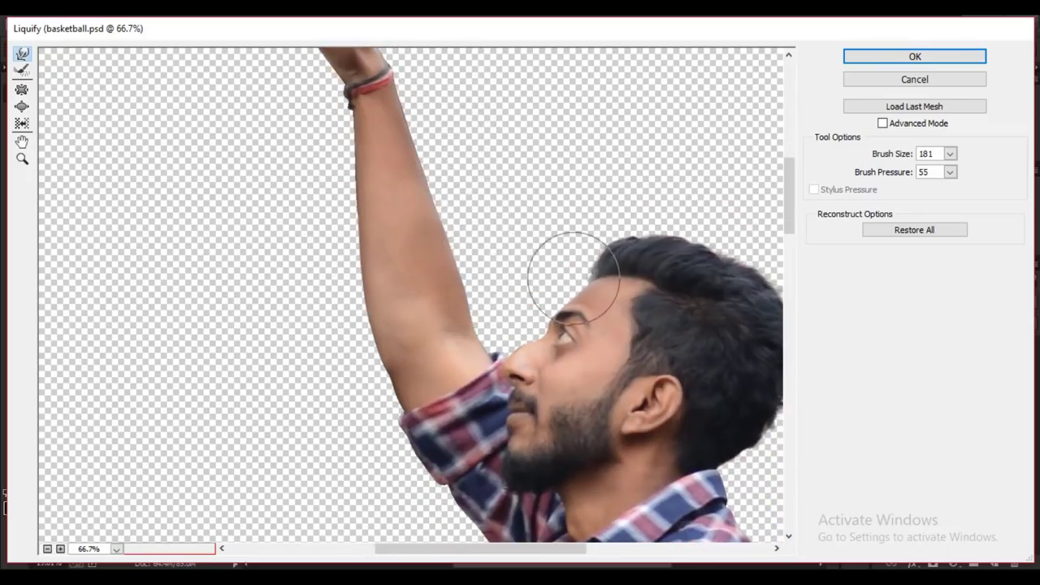
scroll(573, 275, "down", 5)
scroll(590, 273, "up", 3)
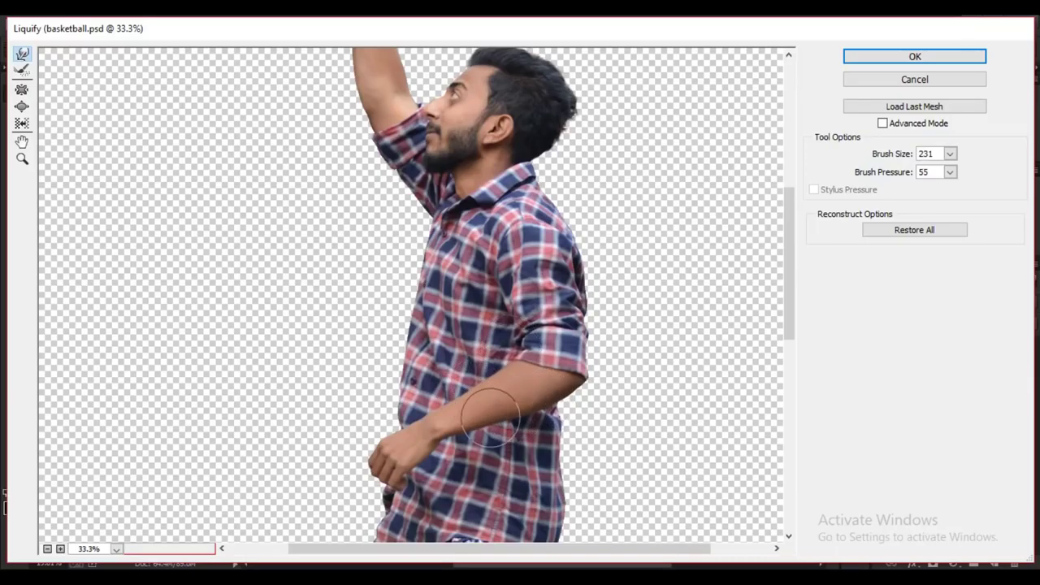
scroll(585, 333, "down", 3)
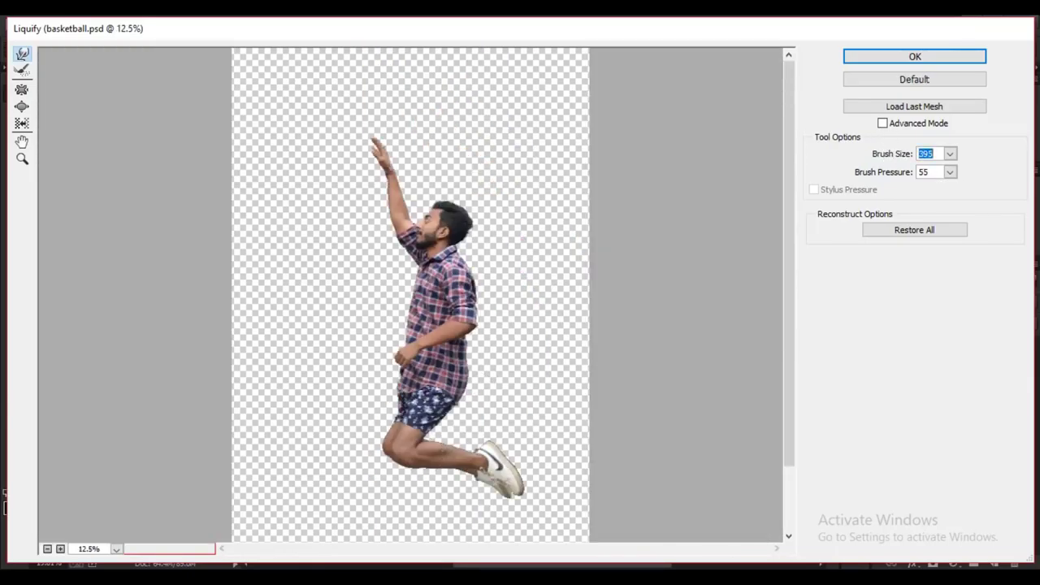
scroll(435, 192, "up", 3)
left_click_drag(382, 337, 344, 325)
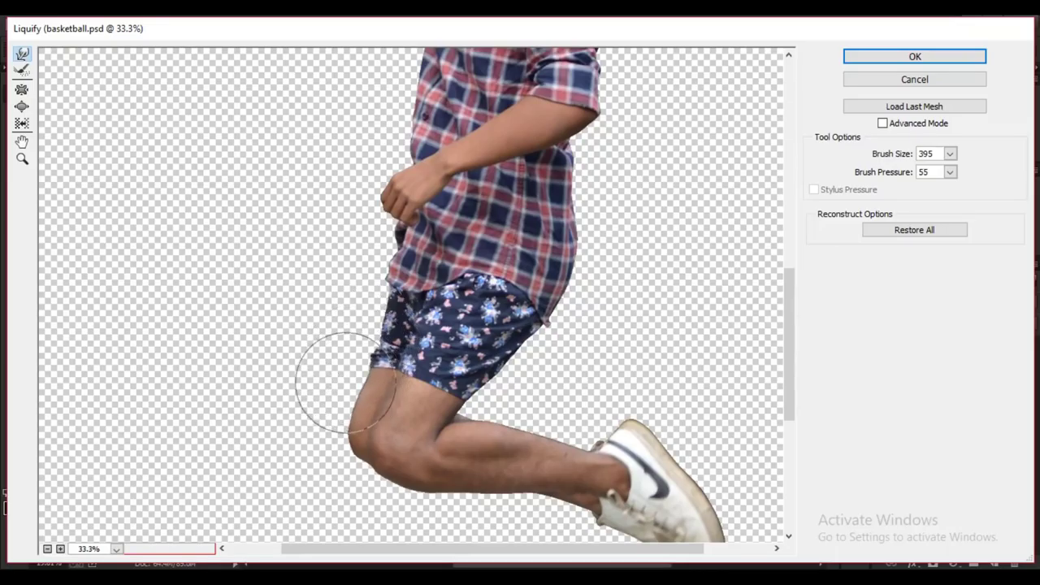
left_click_drag(524, 333, 575, 290)
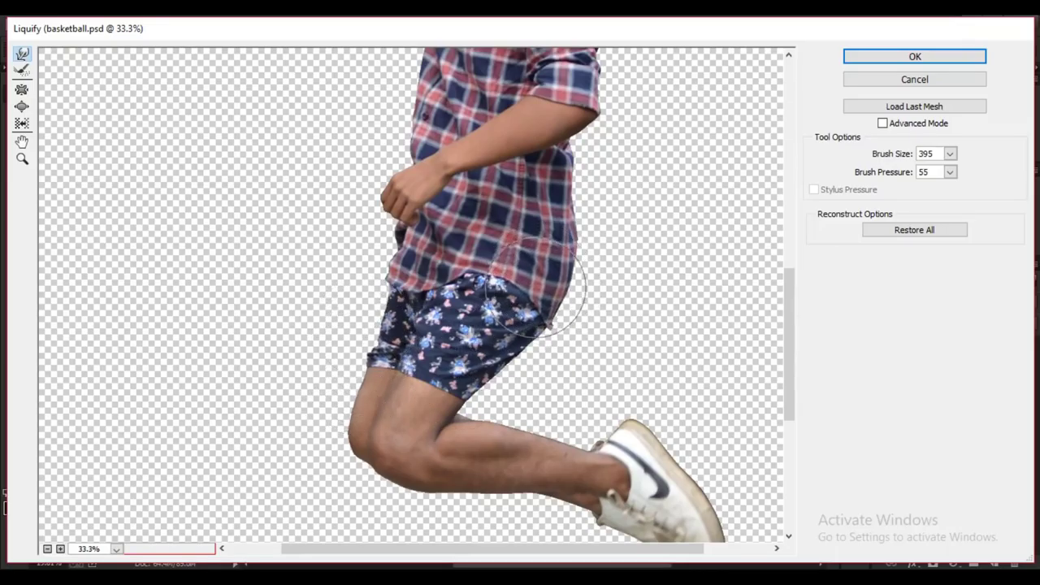
scroll(524, 349, "down", 3)
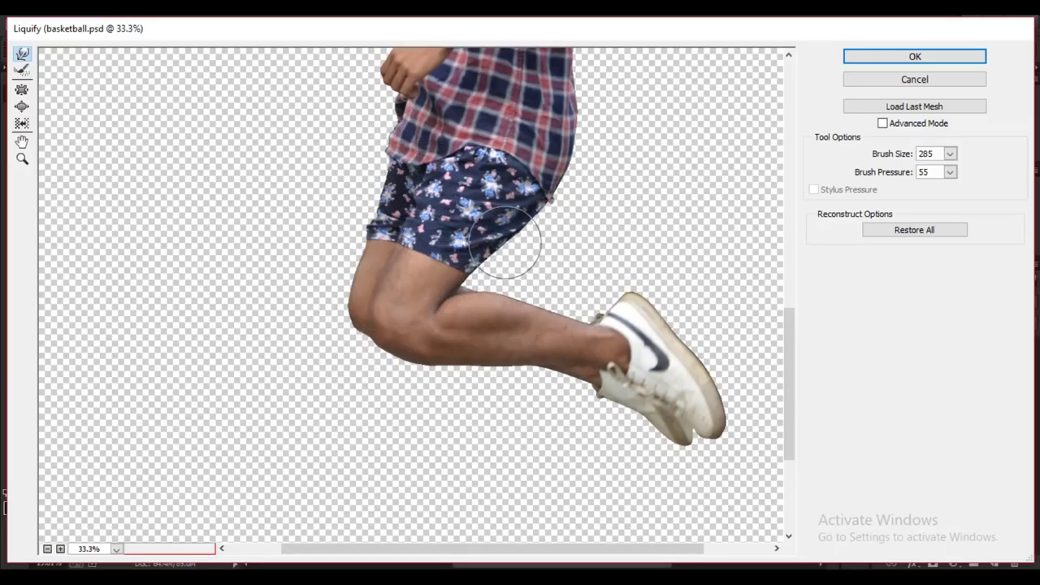
scroll(524, 371, "up", 9)
scroll(360, 343, "up", 3)
scroll(787, 225, "up", 5)
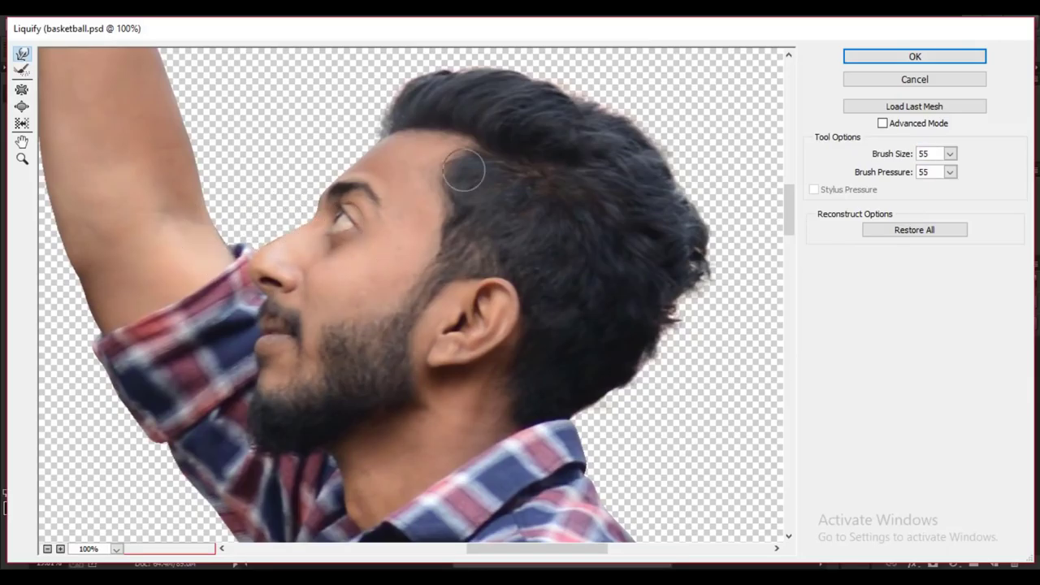
scroll(726, 371, "down", 5)
key("Return")
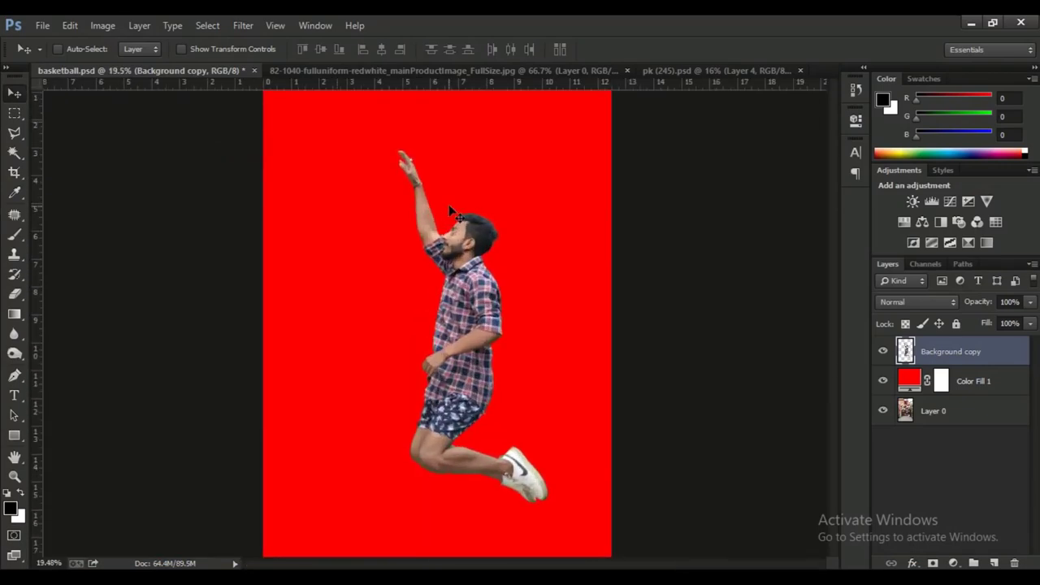
- Drag the arena image layer from the basketball arena document into the jumping man document
scroll(490, 280, "up", 3)
scroll(488, 281, "down", 2)
scroll(487, 280, "down", 3)
scroll(486, 275, "down", 2)
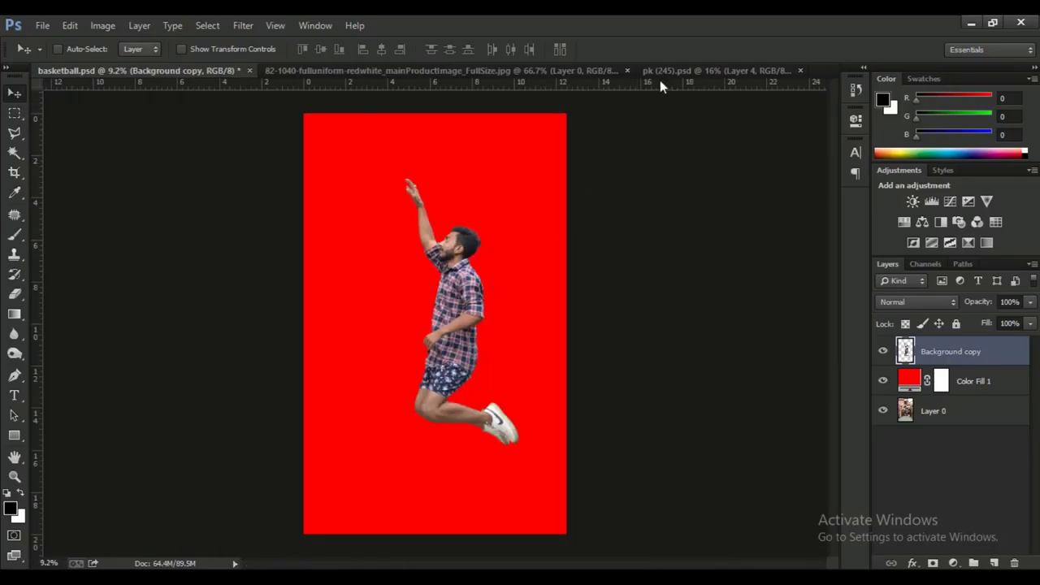
left_click(687, 71)
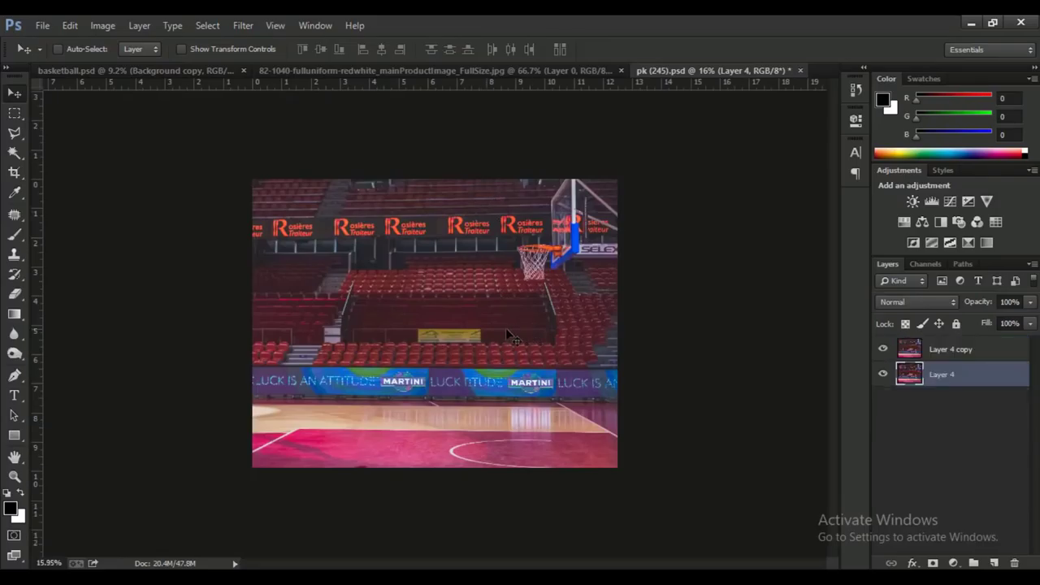
left_click(948, 349)
mouse_move(508, 357)
left_mouse_down()
mouse_move(199, 75)
mouse_move(439, 361)
left_mouse_up()
- Flip the arena horizontally, enlarge it to about 282%, and place the hoop top-left
key("ctrl+t")
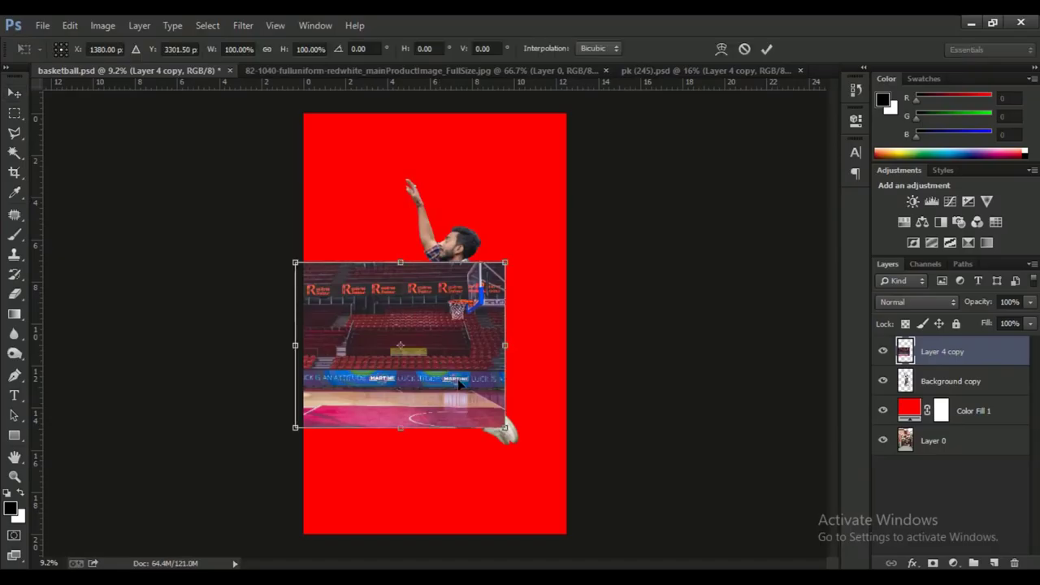
right_click(460, 380)
left_click(512, 349)
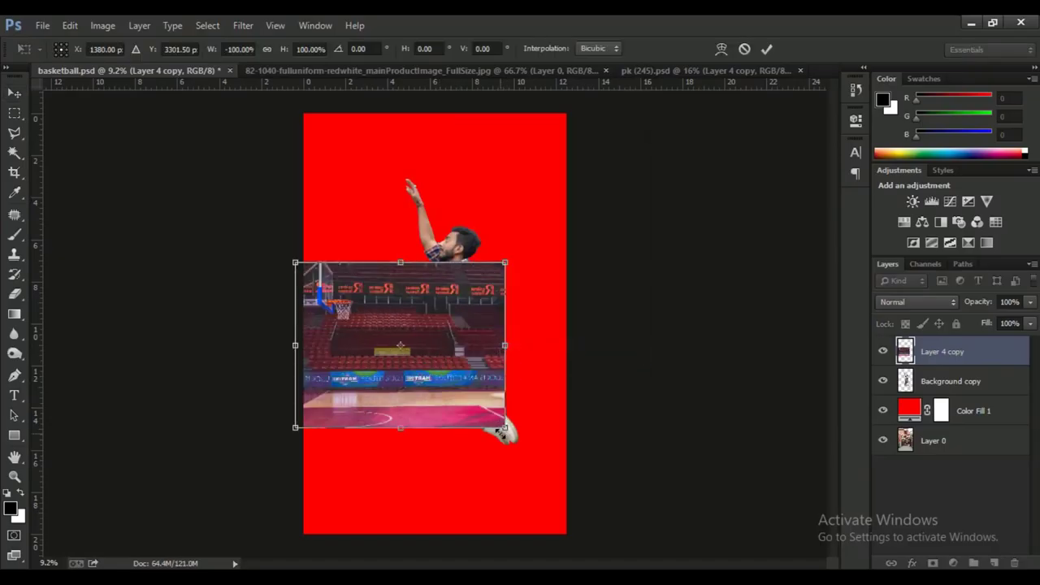
left_click_drag(505, 427, 696, 577)
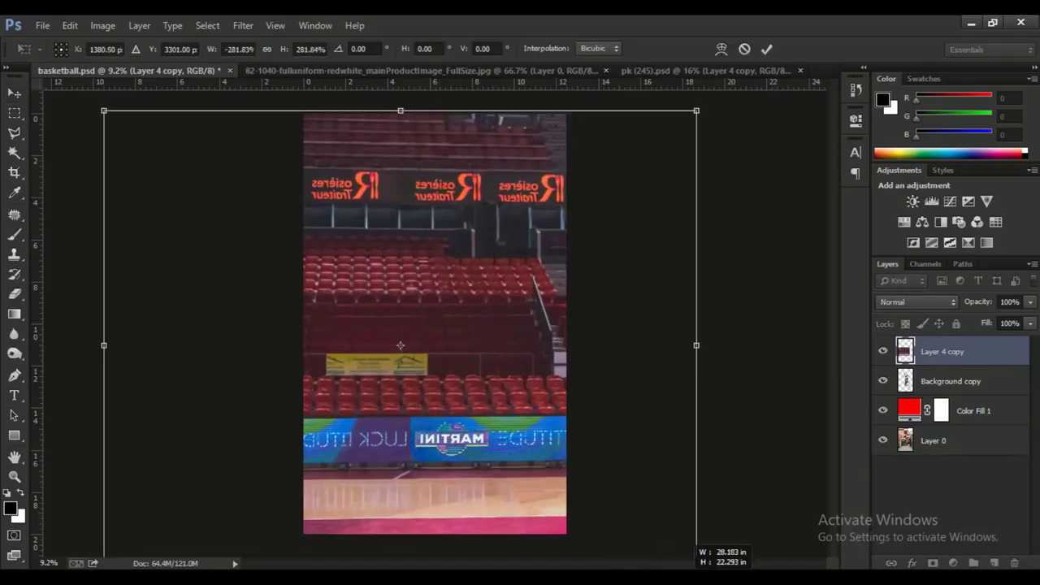
key("ctrl+minus")
mouse_move(469, 426)
left_mouse_down()
mouse_move(502, 395)
mouse_move(564, 406)
mouse_move(540, 406)
left_mouse_up()
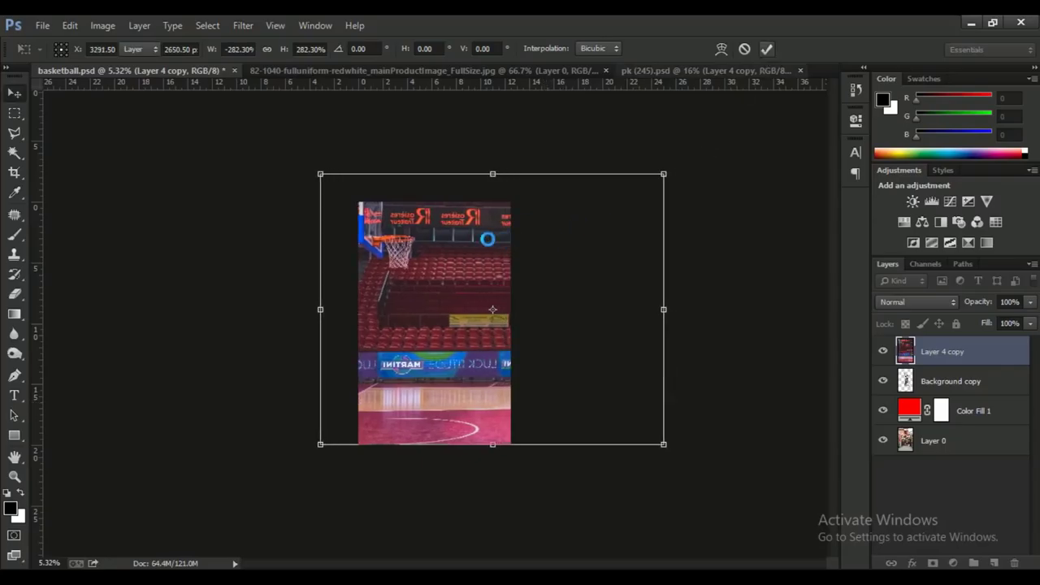
- Move the man's layer above the arena and shift him right over the court
left_click_drag(942, 391, 946, 349)
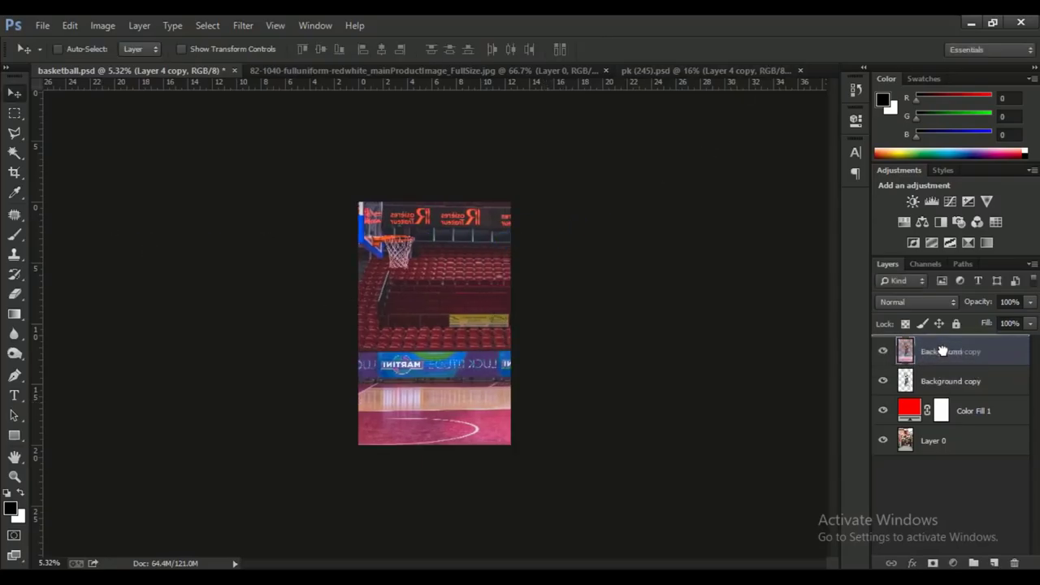
mouse_move(458, 322)
left_mouse_down()
mouse_move(472, 334)
mouse_move(475, 325)
left_mouse_up()
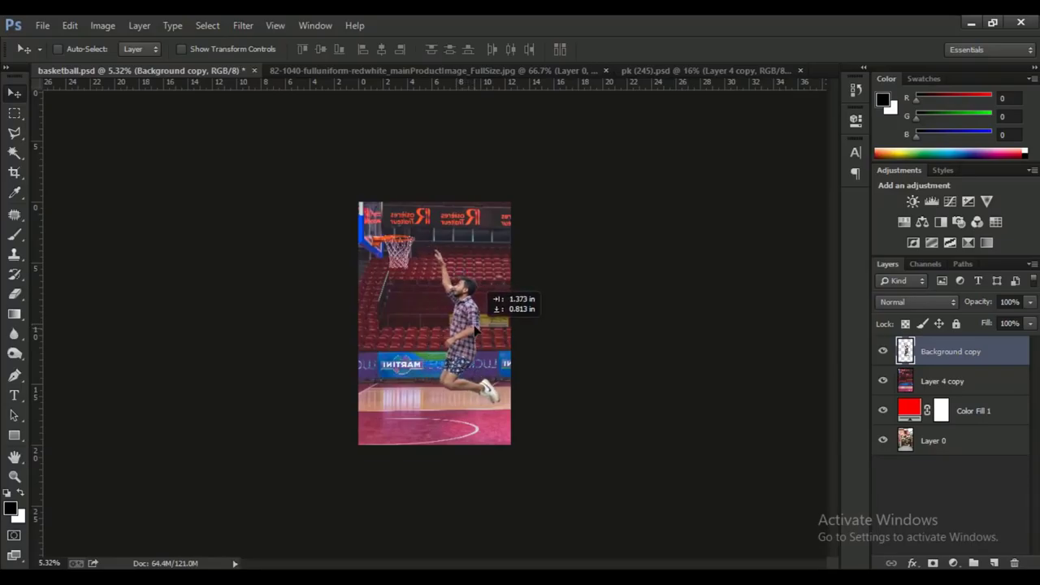
scroll(475, 325, "down", 2)
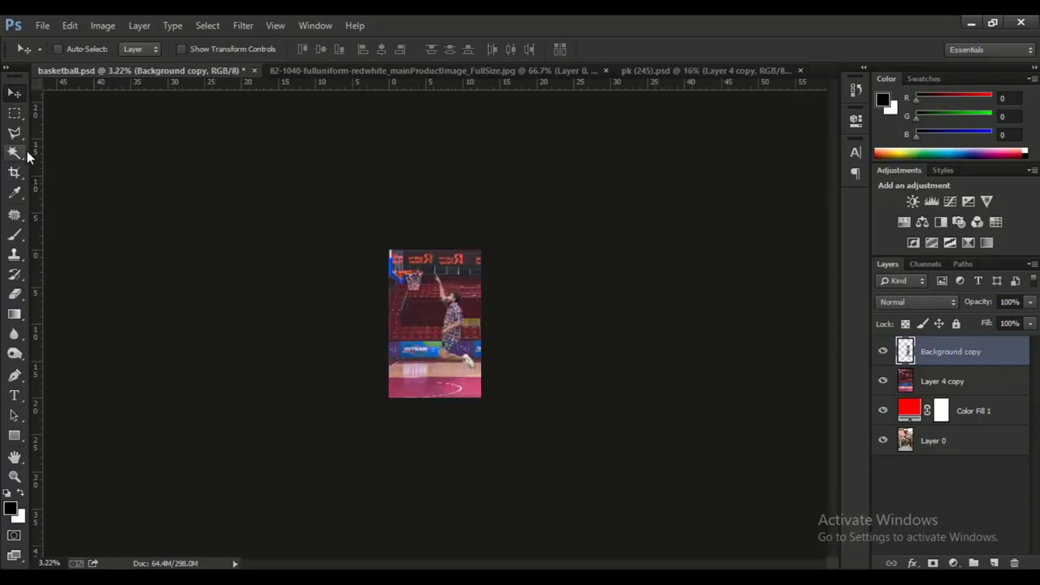
left_click(15, 174)
- Scale up the arena background layer and move it upward
left_click(10, 91)
left_click(942, 376)
key("ctrl+t")
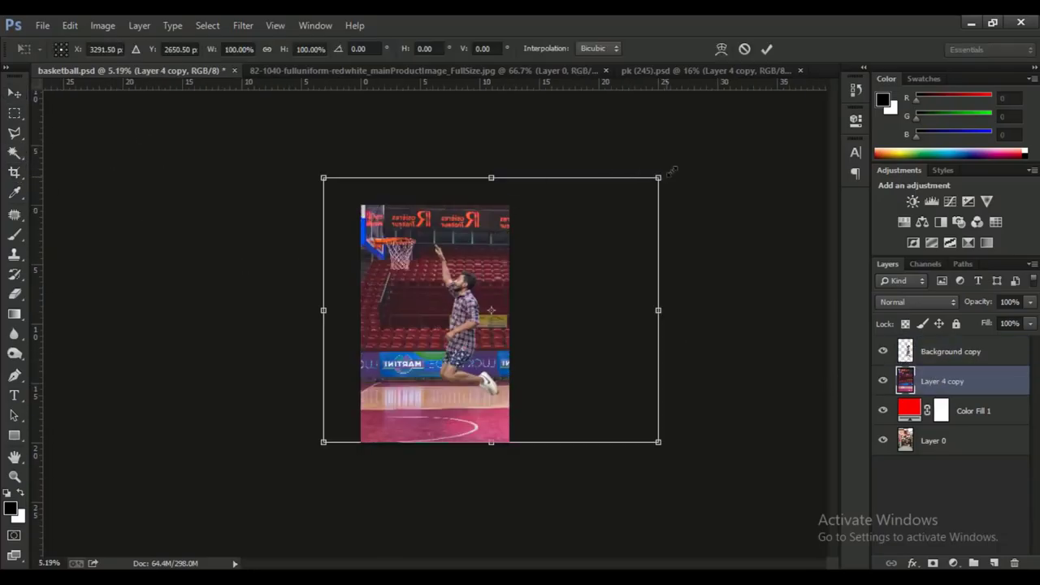
left_click_drag(659, 177, 687, 160)
scroll(435, 323, "up", 3)
left_click_drag(512, 394, 512, 379)
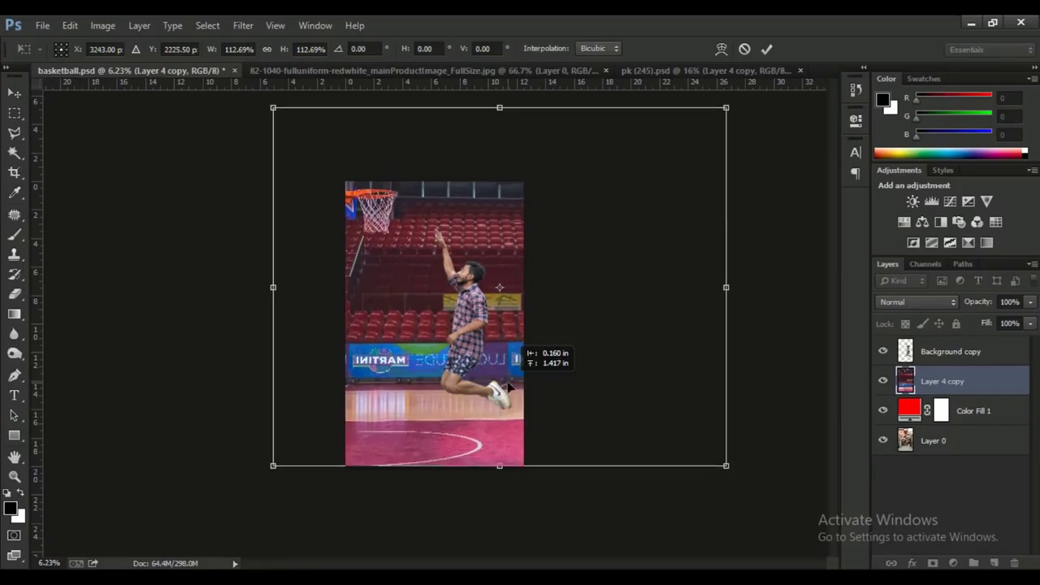
key("Return")
- Crop the canvas to a tall frame reaching the top of the image
left_click(15, 173)
left_click_drag(332, 327, 322, 325)
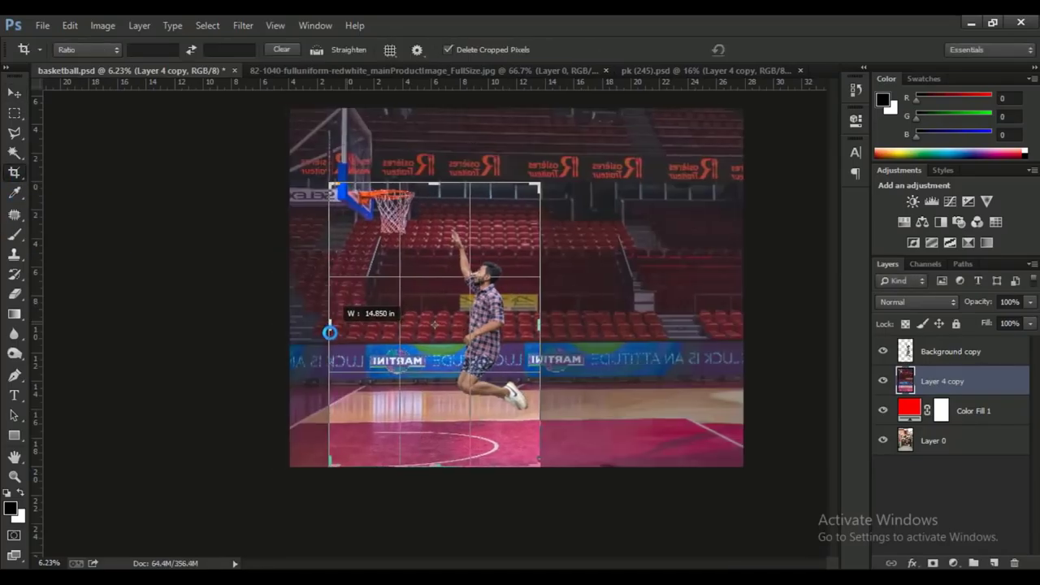
left_click_drag(524, 316, 550, 309)
left_click_drag(435, 183, 439, 109)
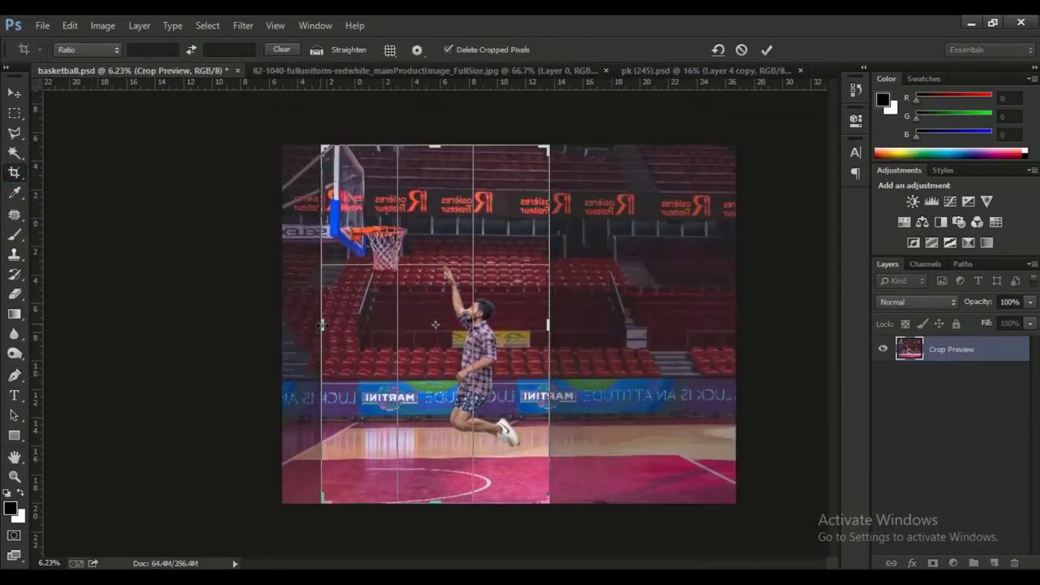
left_click(767, 49)
- Move the jumping man's layer higher toward the hoop
left_click(15, 92)
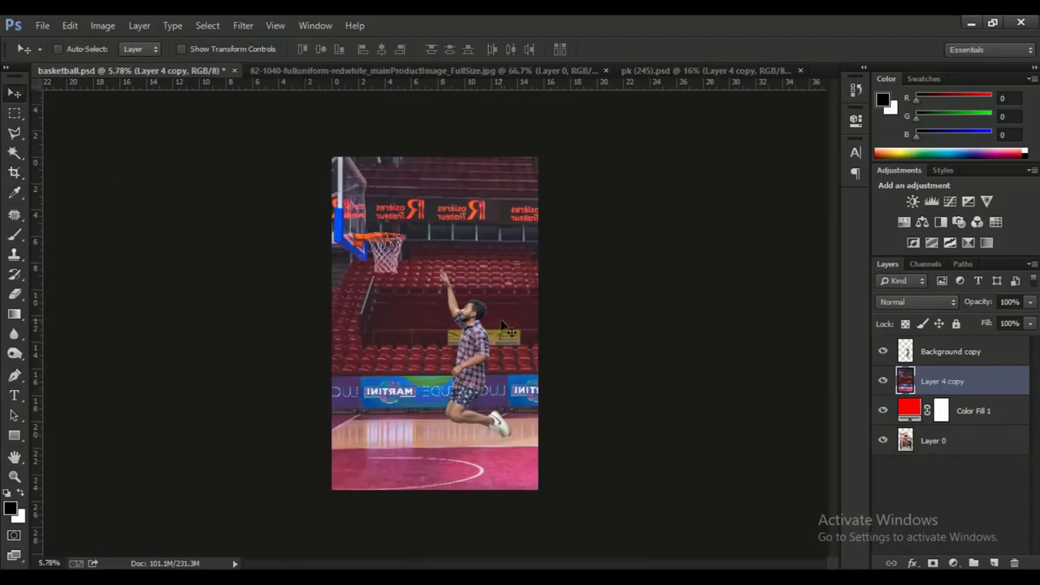
left_click(947, 350)
left_click_drag(473, 348, 475, 324)
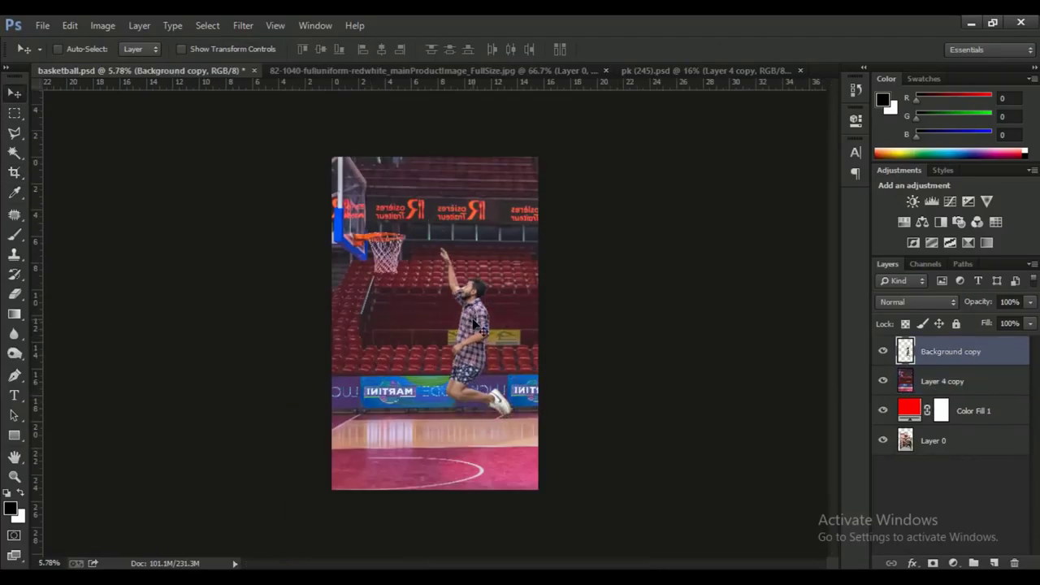
scroll(479, 329, "up", 5)
scroll(503, 488, "down", 5)
scroll(508, 503, "up", 1)
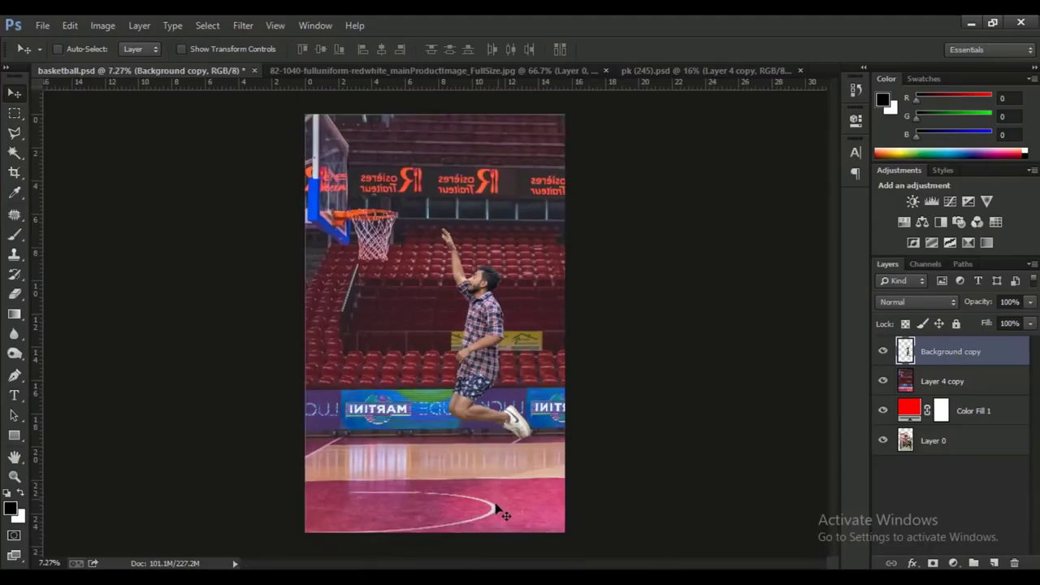
scroll(520, 407, "up", 1)
- Place the basketball image from the file folder into the composite
key("alt+Tab")
left_click_drag(780, 195, 491, 362)
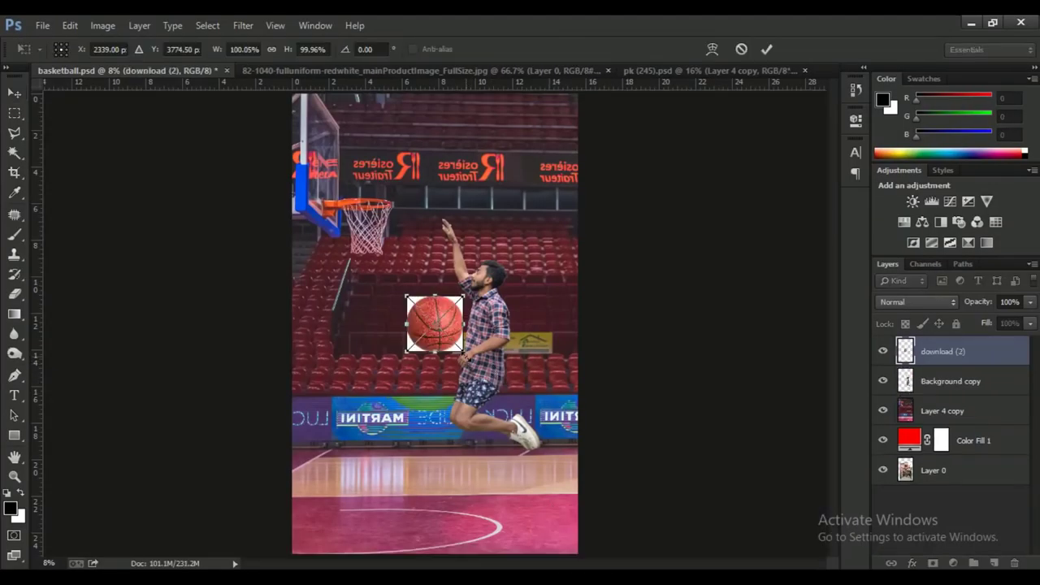
key("Return")
right_click(931, 351)
key("Escape")
- Clean the ball's white background with the Magic Wand and a 160 px Blur brush
key("w")
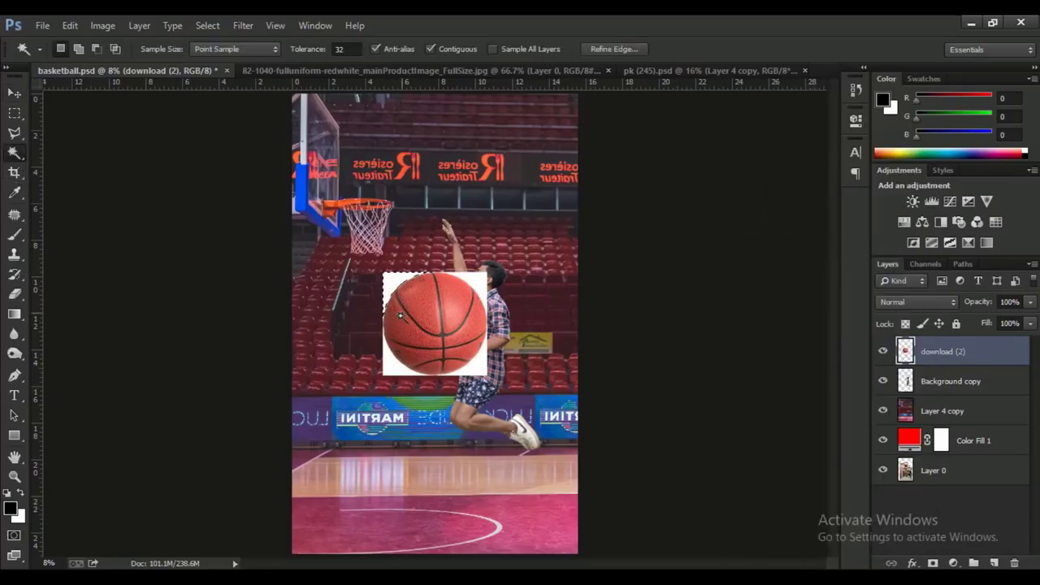
scroll(407, 319, "up", 3)
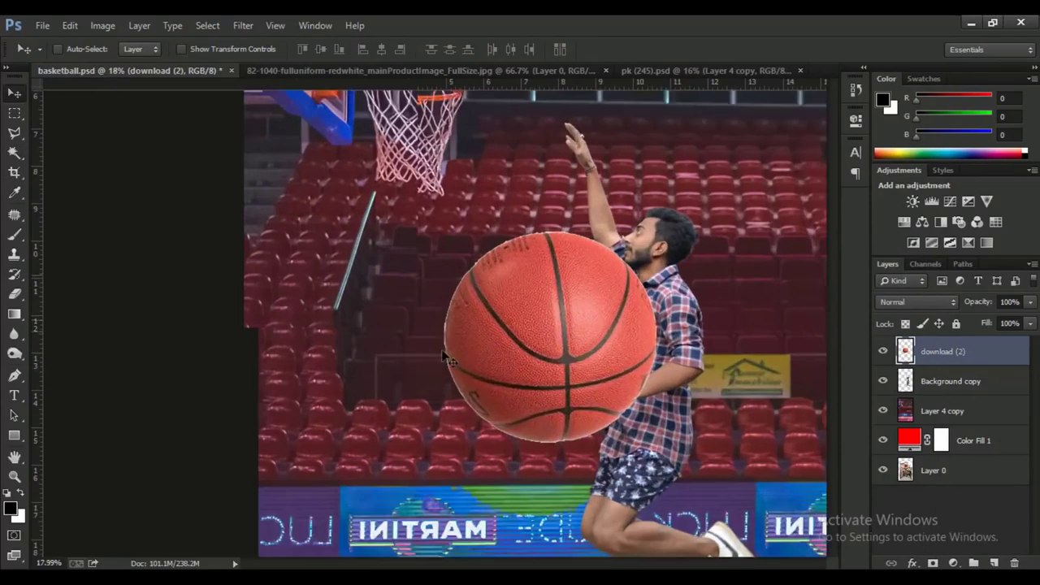
scroll(406, 319, "up", 1)
key("r")
scroll(406, 318, "up", 2)
right_click(537, 259)
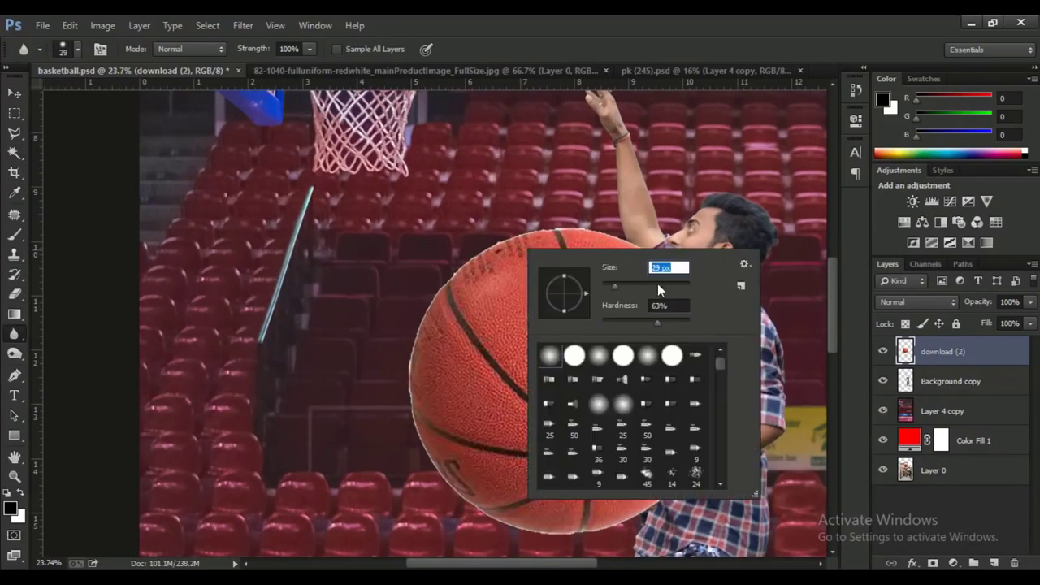
type("160")
key("Return")
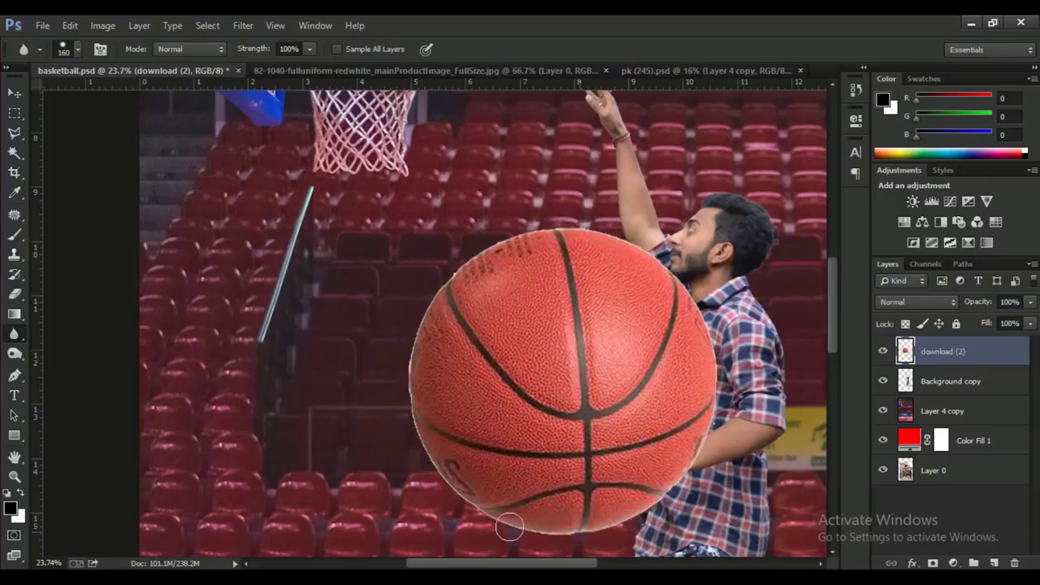
- Shrink the basketball to about half size and set it just above the rim
key("v")
scroll(399, 394, "down", 6)
key("ctrl+t")
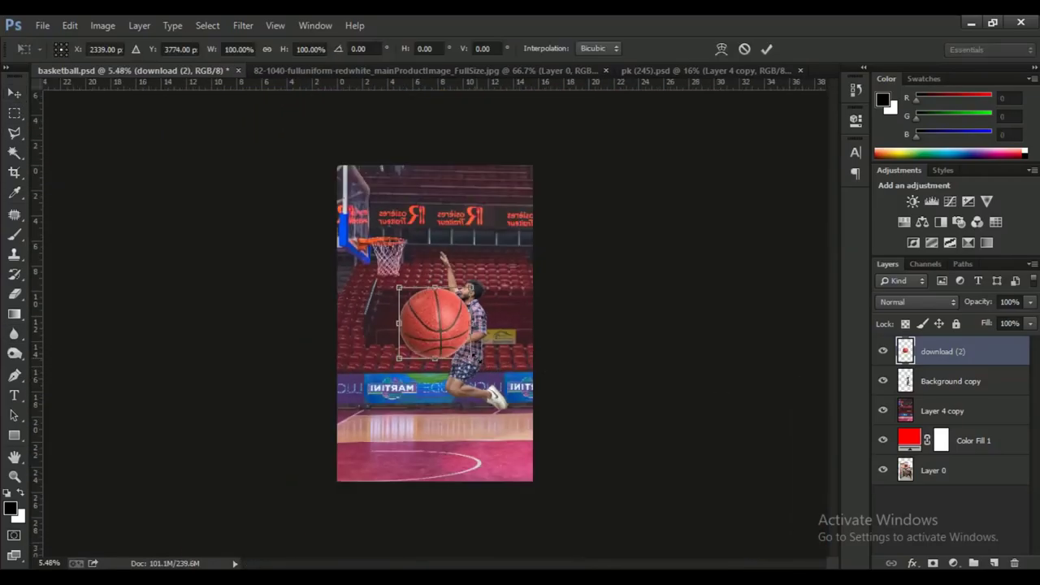
mouse_move(469, 279)
left_mouse_down()
mouse_move(449, 307)
mouse_move(425, 274)
mouse_move(398, 186)
left_mouse_up()
scroll(435, 323, "up", 1)
left_click(766, 49)
scroll(399, 185, "up", 2)
scroll(398, 185, "down", 3)
scroll(398, 186, "up", 1)
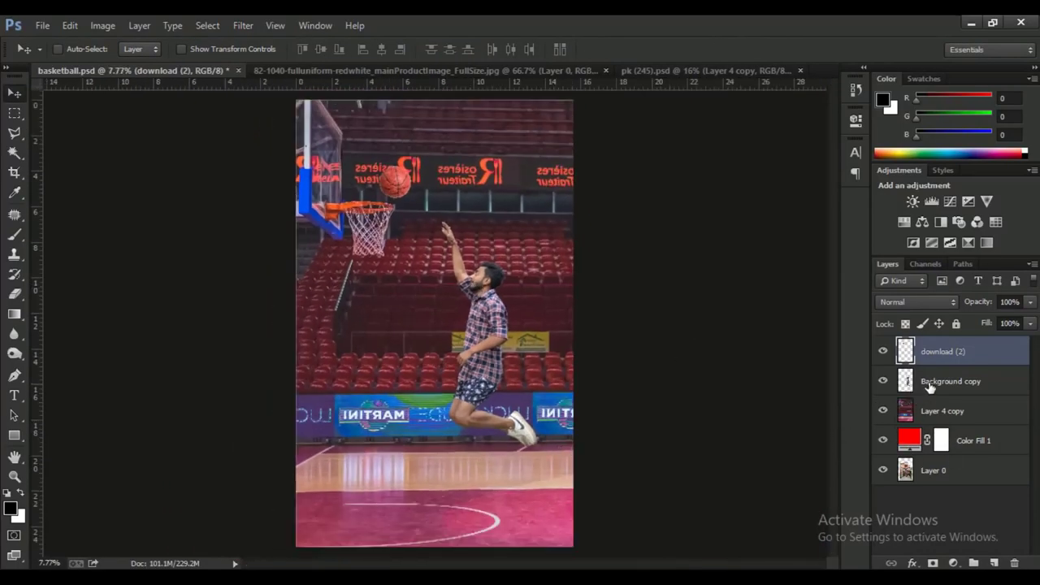
left_click(930, 387)
left_click(921, 222)
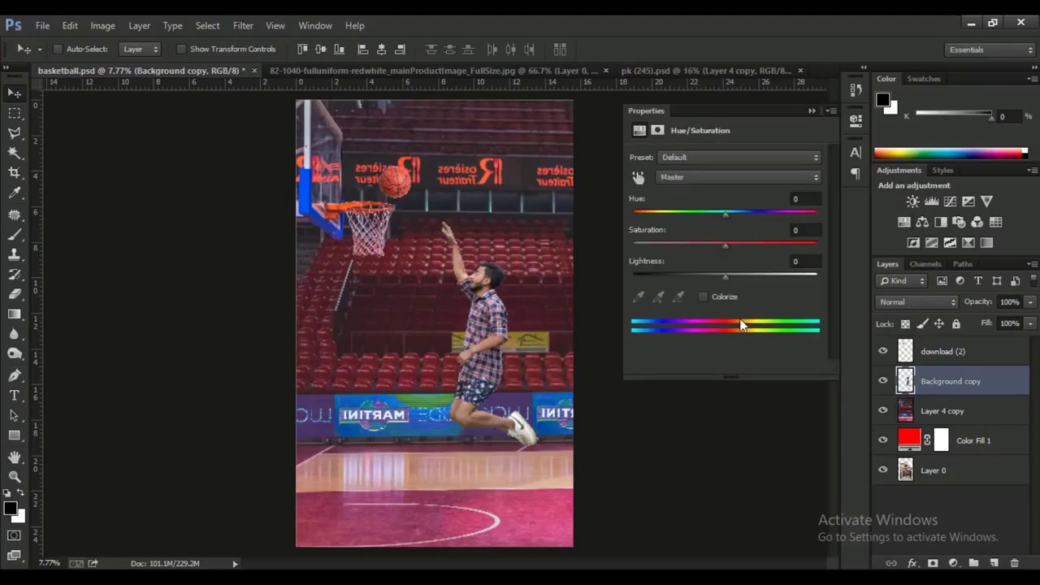
- Move the Hue/Saturation shape beneath the man, flip it vertically and skew it onto the floor
left_click_drag(725, 269, 638, 269)
mouse_move(958, 381)
left_mouse_down()
mouse_move(958, 439)
mouse_move(957, 410)
left_mouse_up()
key("ctrl+t")
right_click(516, 144)
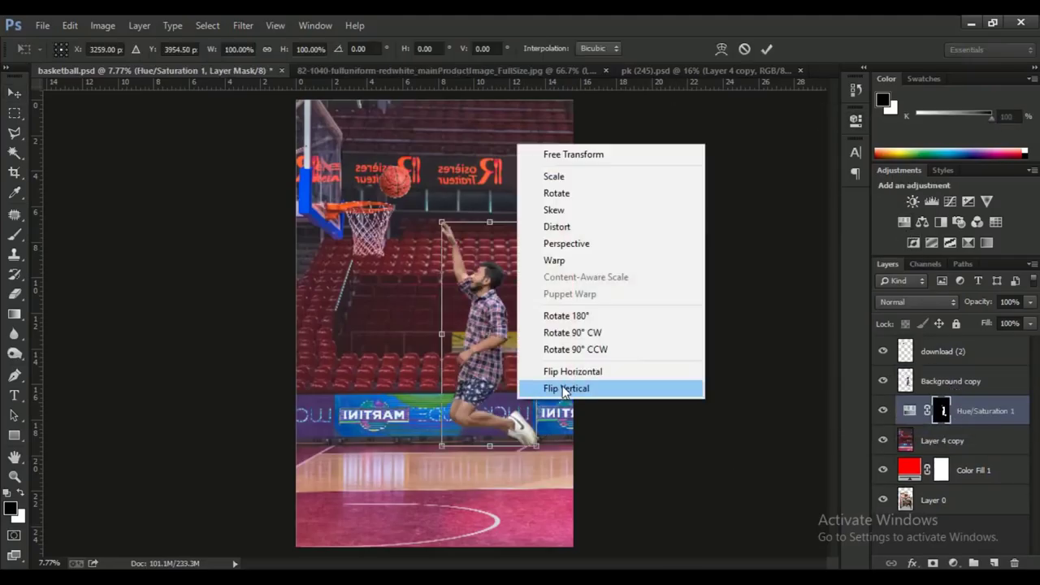
left_click(573, 385)
left_click_drag(618, 244, 588, 308)
key("ctrl+minus")
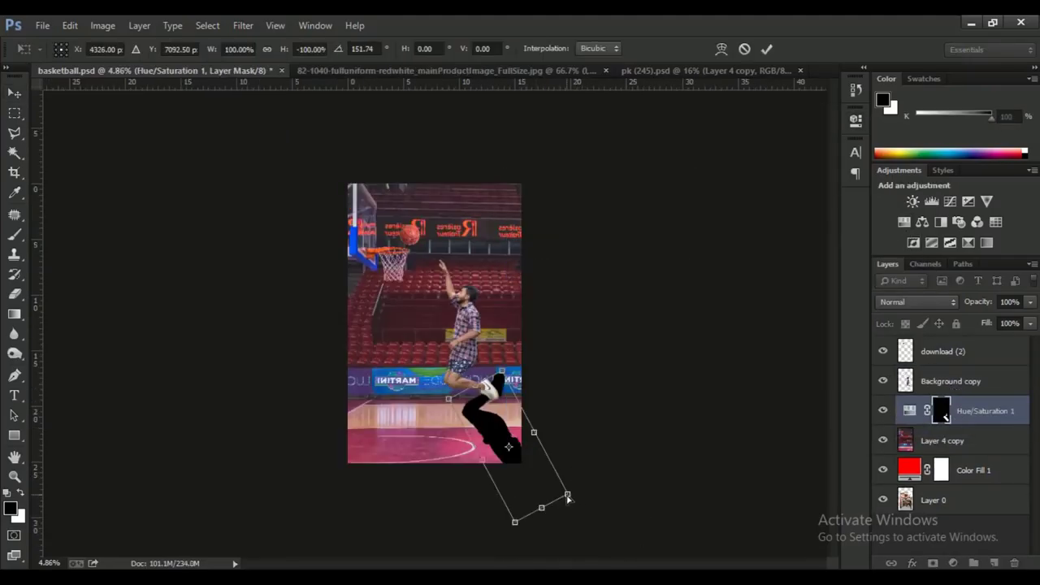
left_click_drag(574, 499, 620, 464)
right_click(492, 182)
left_click(469, 551)
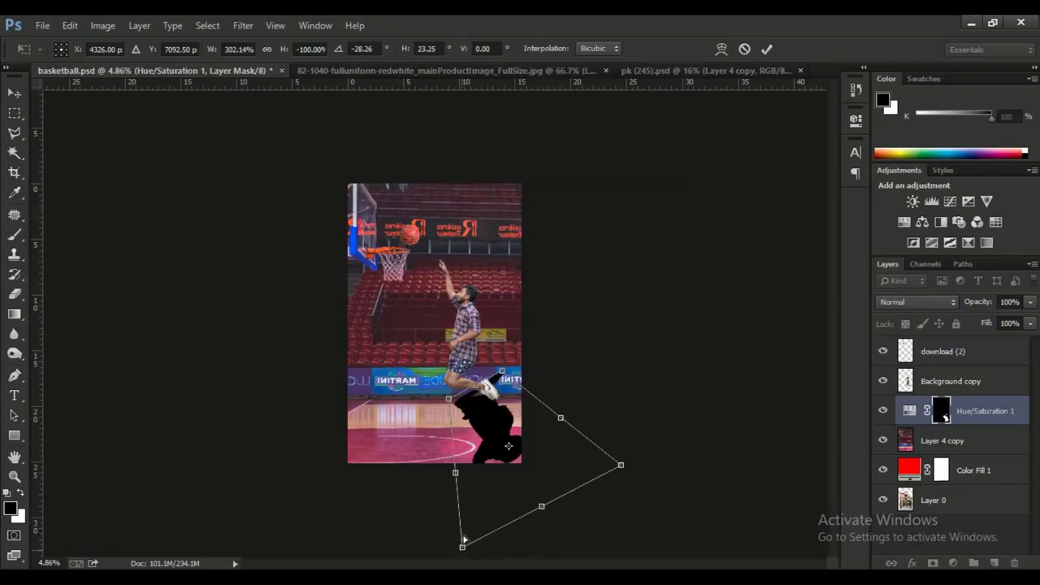
left_click_drag(465, 539, 465, 492)
mouse_move(501, 371)
left_mouse_down()
mouse_move(519, 388)
mouse_move(502, 409)
left_mouse_up()
- Refine the shadow's angle, lower its opacity to 17% and apply a 5 px Gaussian Blur
key("ctrl+plus")
left_click_drag(580, 488, 562, 506)
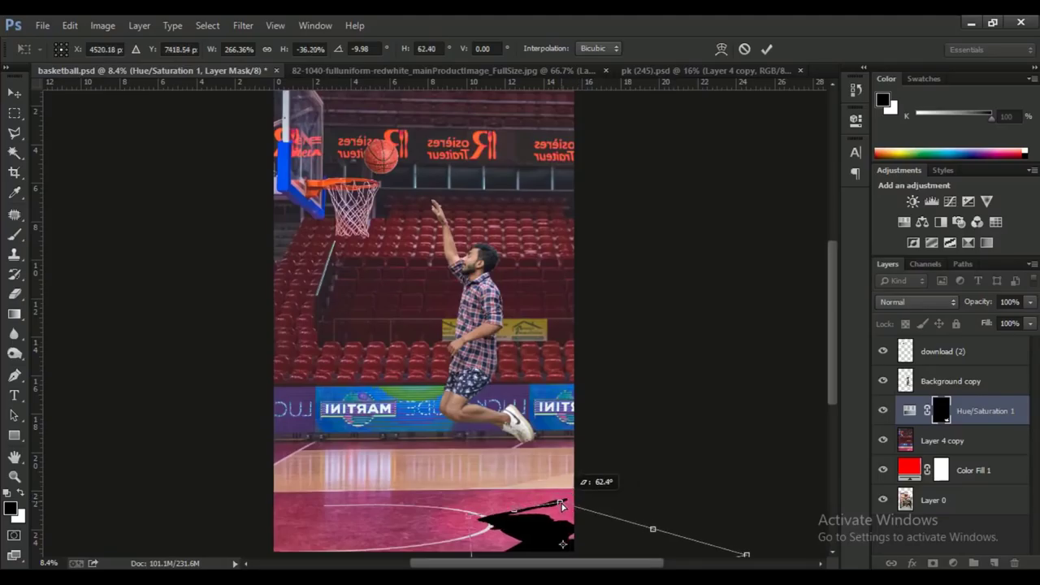
left_click_drag(833, 357, 833, 393)
left_click_drag(481, 490, 518, 477)
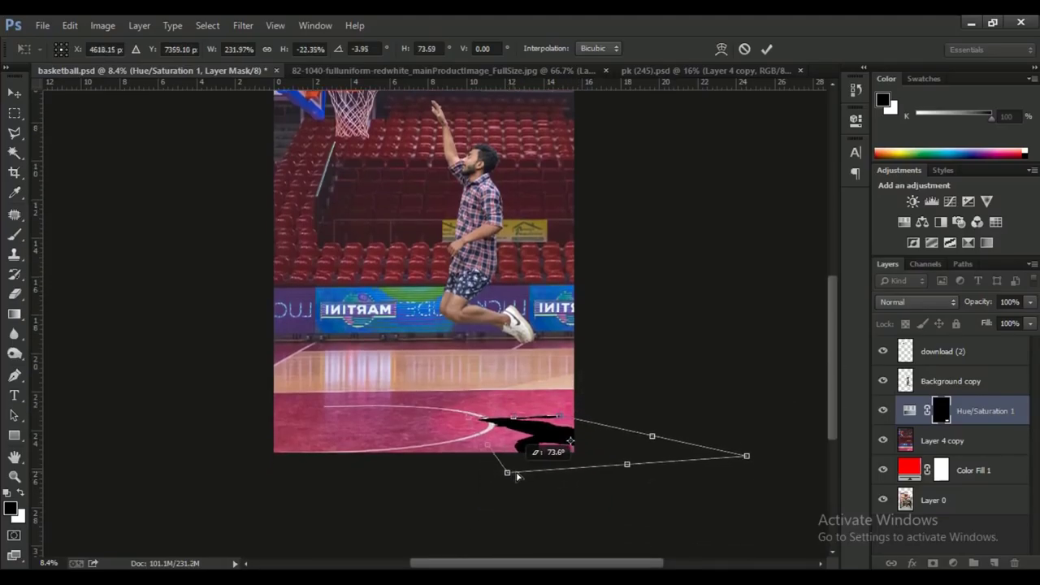
key("Return")
key("2")
key("6")
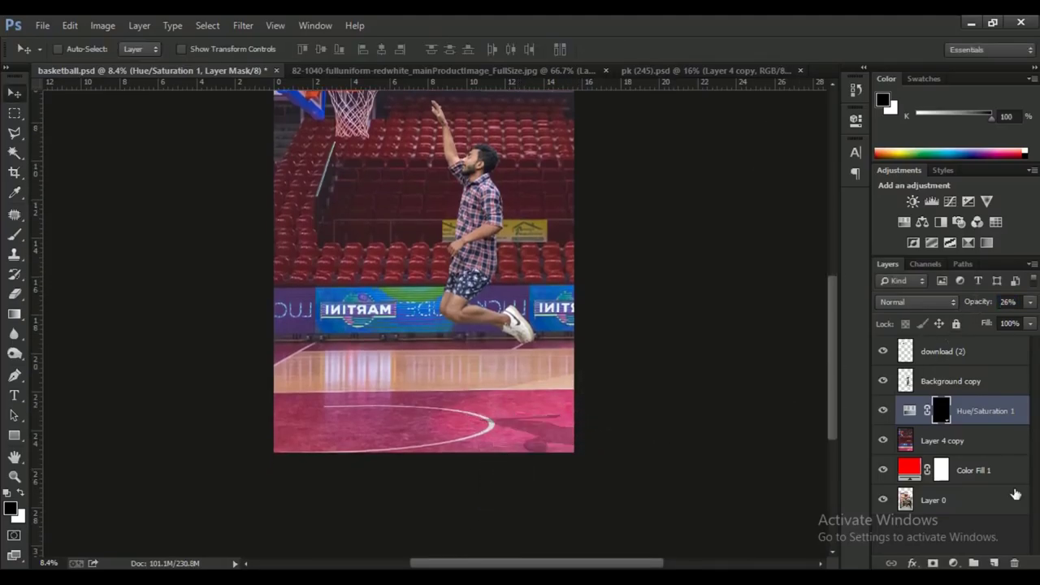
left_click(243, 25)
left_click(487, 317)
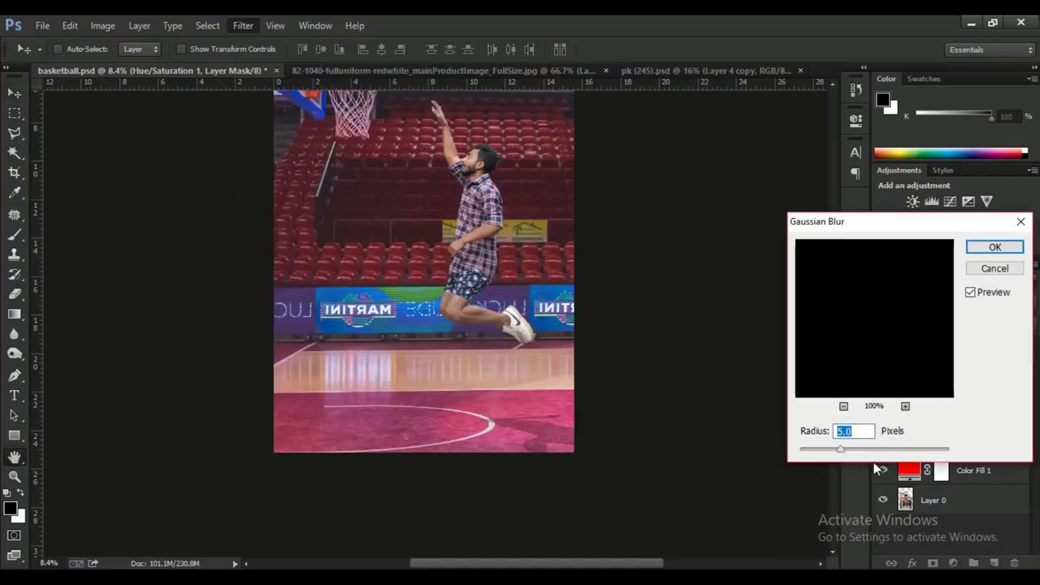
left_click(991, 248)
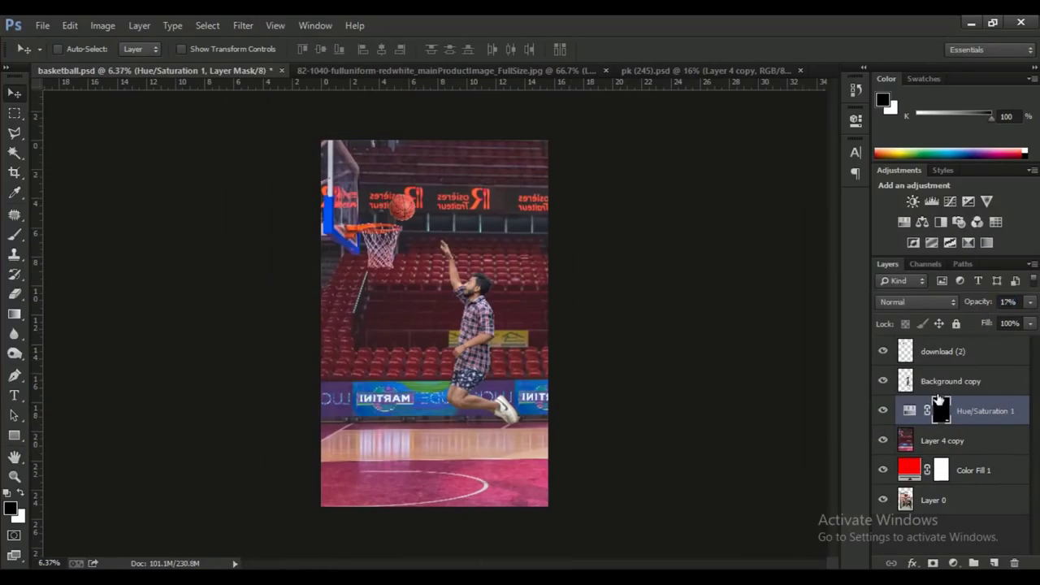
left_click(907, 383)
- Pick the Mixer Brush and blend the chin and neck skin at about 66 px
left_click_drag(14, 235, 65, 276)
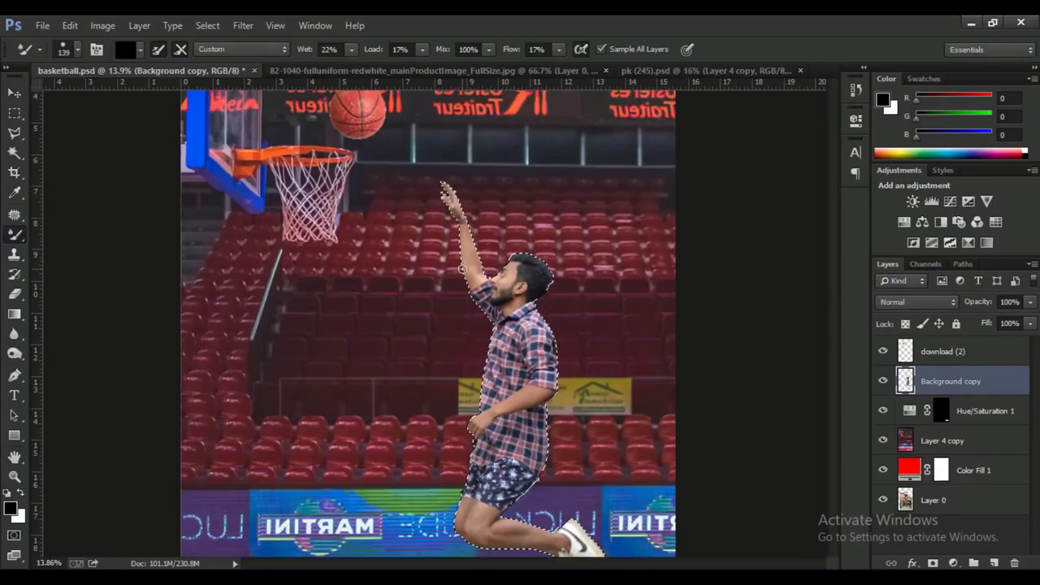
scroll(443, 244, "up", 10)
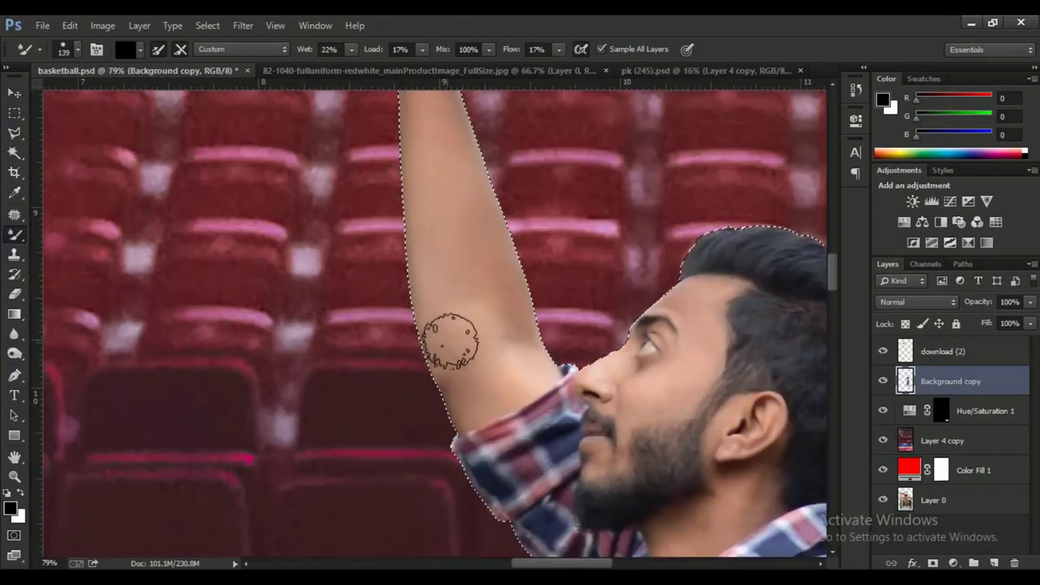
scroll(488, 308, "up", 5)
scroll(472, 342, "down", 3)
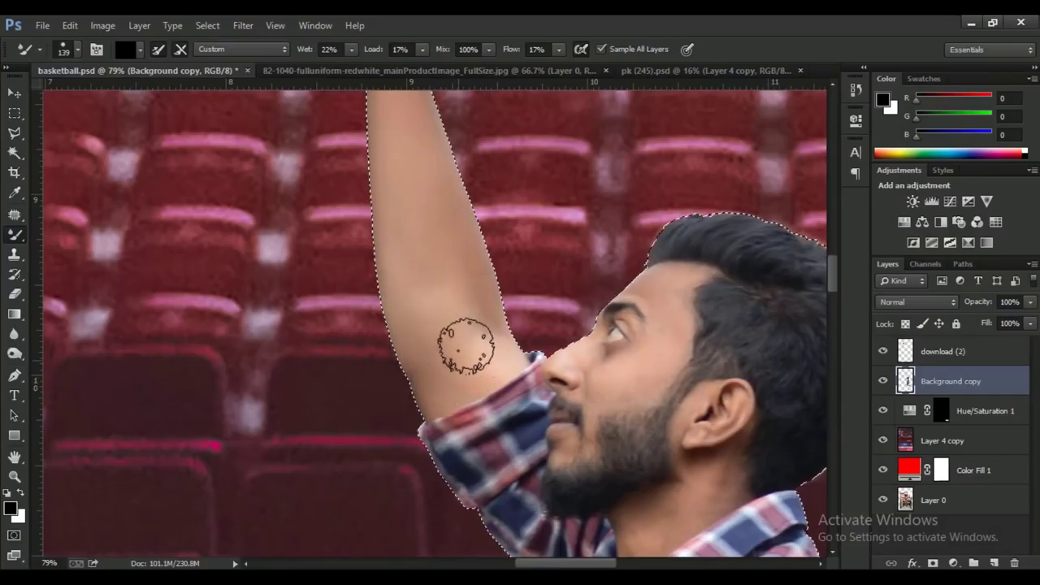
scroll(411, 186, "up", 3)
right_click(707, 321)
left_click(801, 352)
left_click(639, 287)
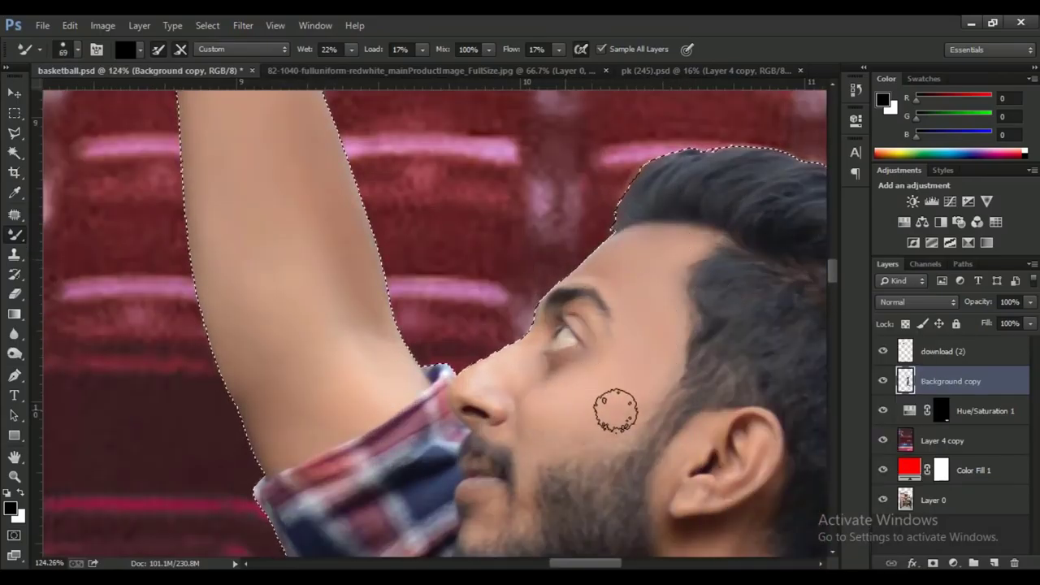
scroll(645, 388, "up", 2)
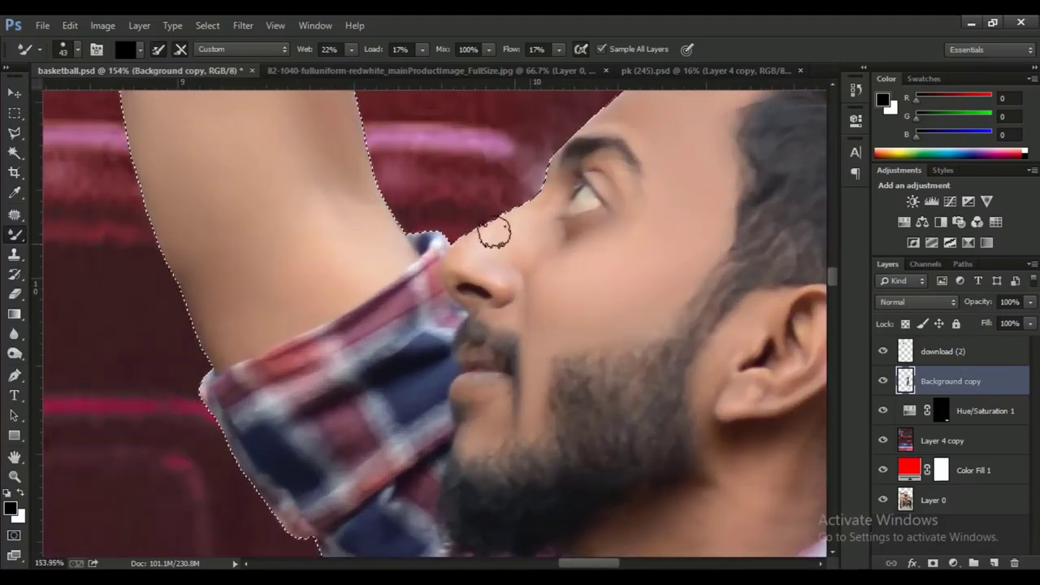
left_click_drag(732, 480, 533, 236)
right_click(497, 319)
left_click_drag(594, 365, 608, 365)
key("Return")
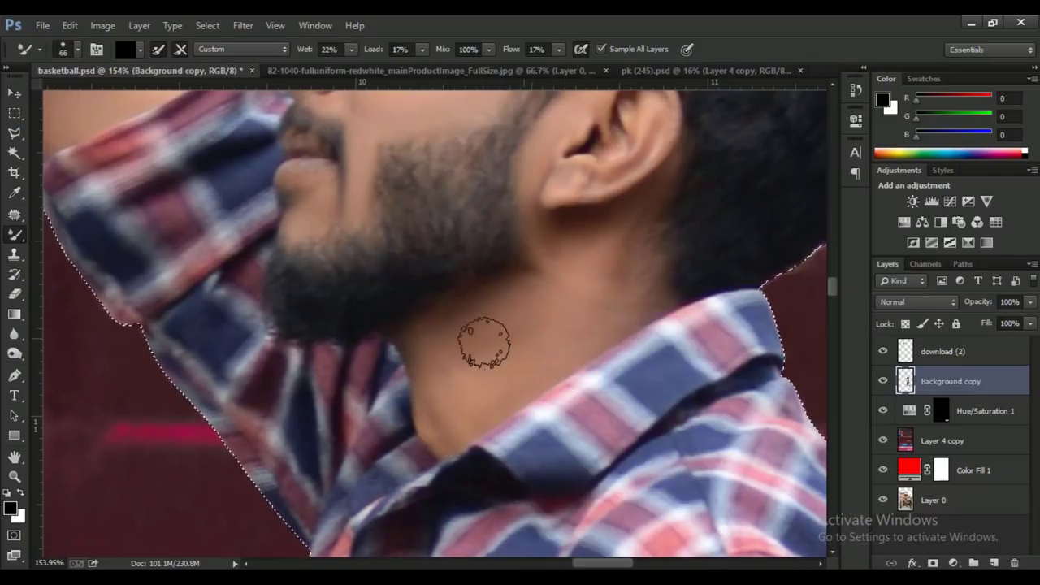
- Blend the skin on the face with the Mixer Brush enlarged to 85 px
left_click_drag(575, 88, 550, 299)
scroll(550, 299, "down", 5)
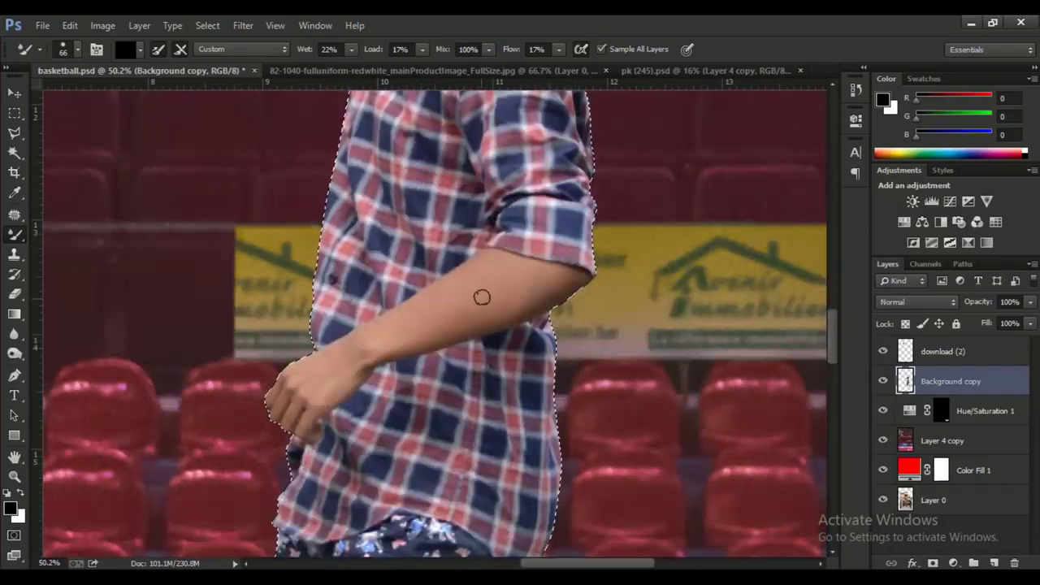
scroll(480, 295, "up", 1)
right_click(444, 311)
key("Return")
scroll(548, 295, "up", 2)
right_click(587, 297)
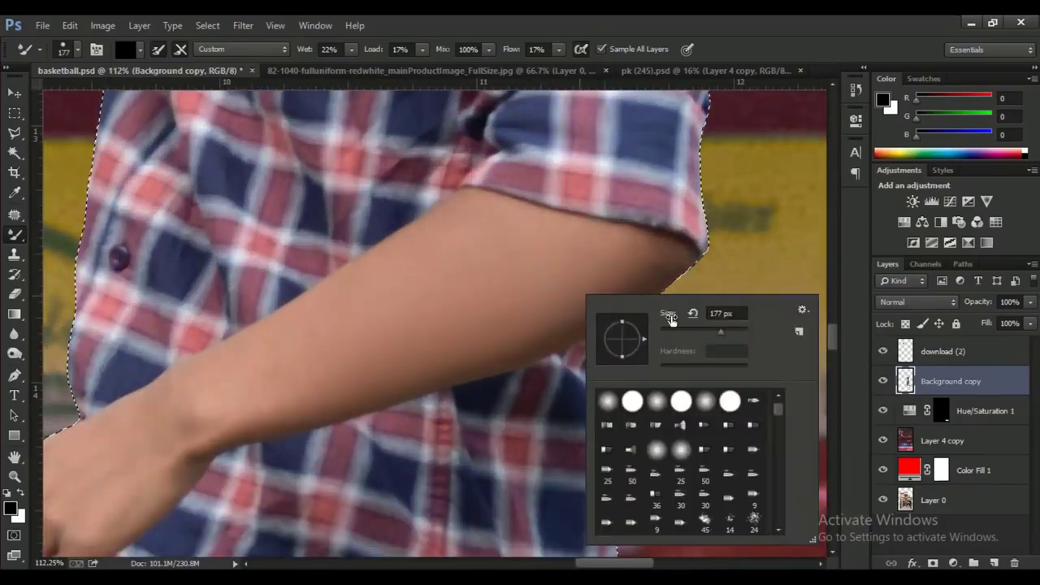
key("Return")
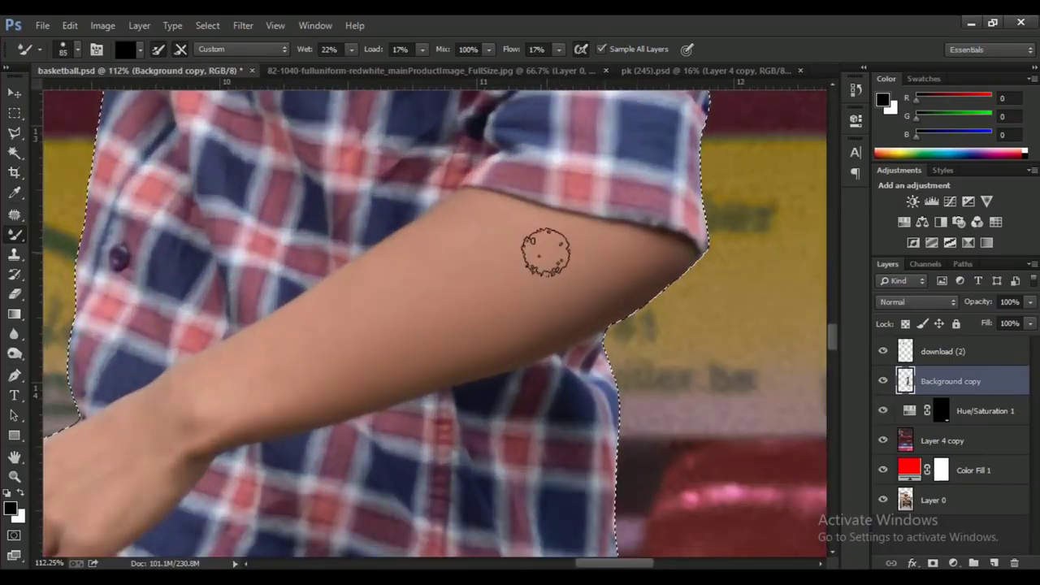
- Smooth the hand and upper arm skin with a 184 px Mixer Brush
left_click_drag(164, 454, 485, 276)
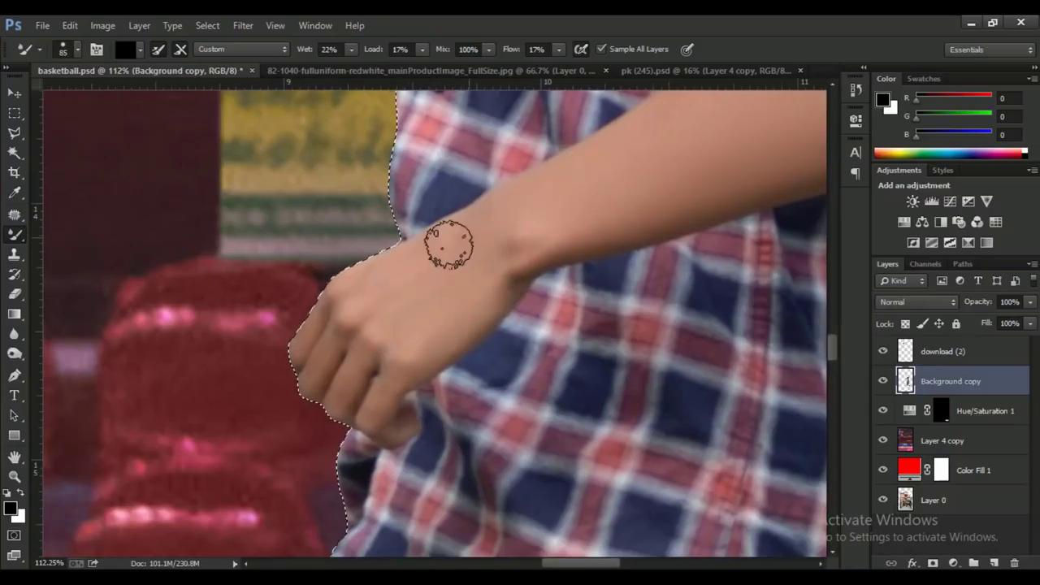
left_click_drag(641, 147, 368, 334)
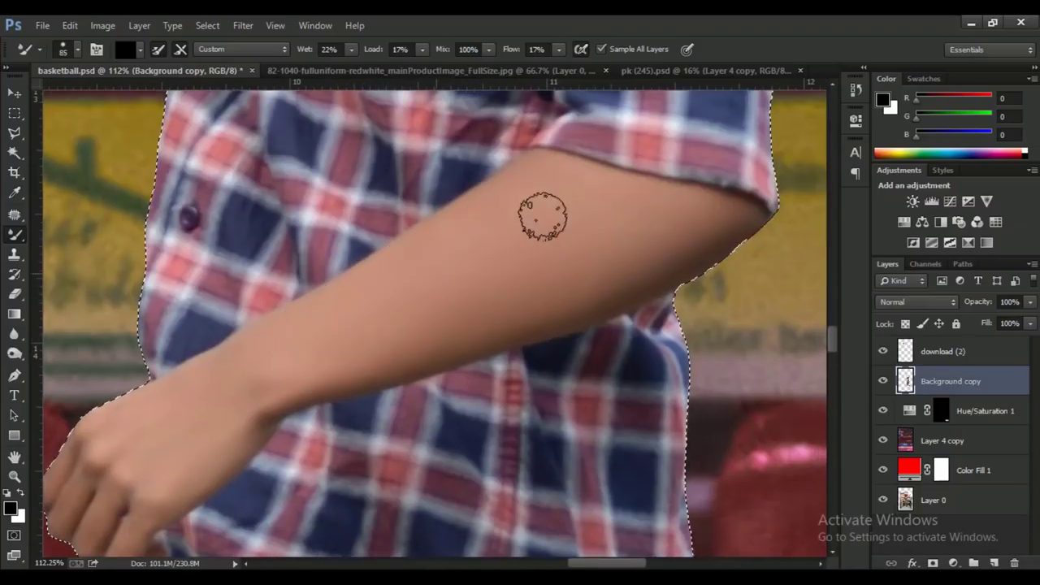
scroll(474, 253, "down", 5)
scroll(464, 321, "up", 4)
right_click(465, 321)
key("Return")
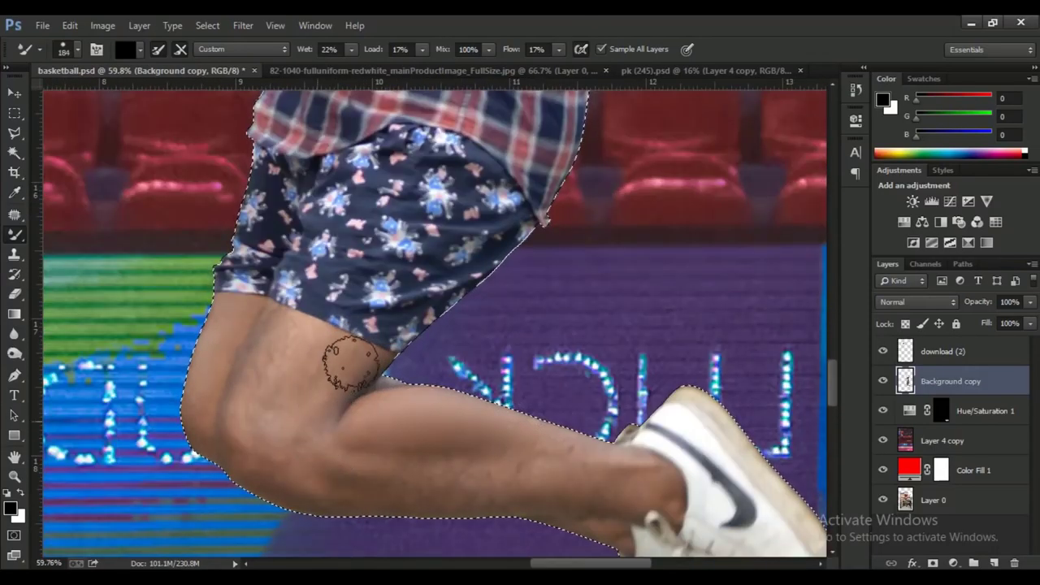
scroll(268, 350, "up", 2)
scroll(278, 355, "up", 1)
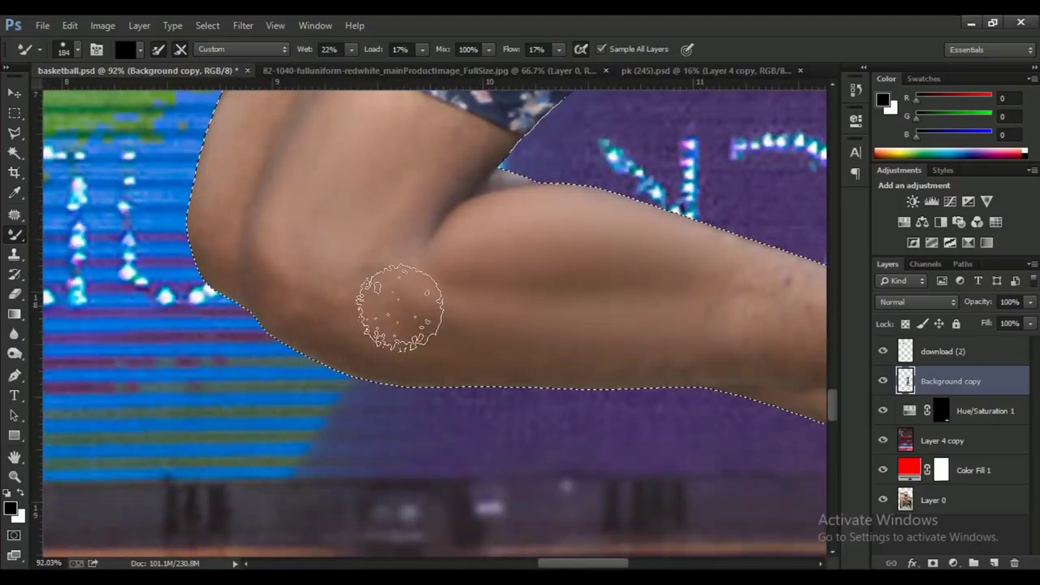
- Smooth the lower leg and thigh skin at 101 px, then fit the image to the window
left_click_drag(644, 374, 379, 360)
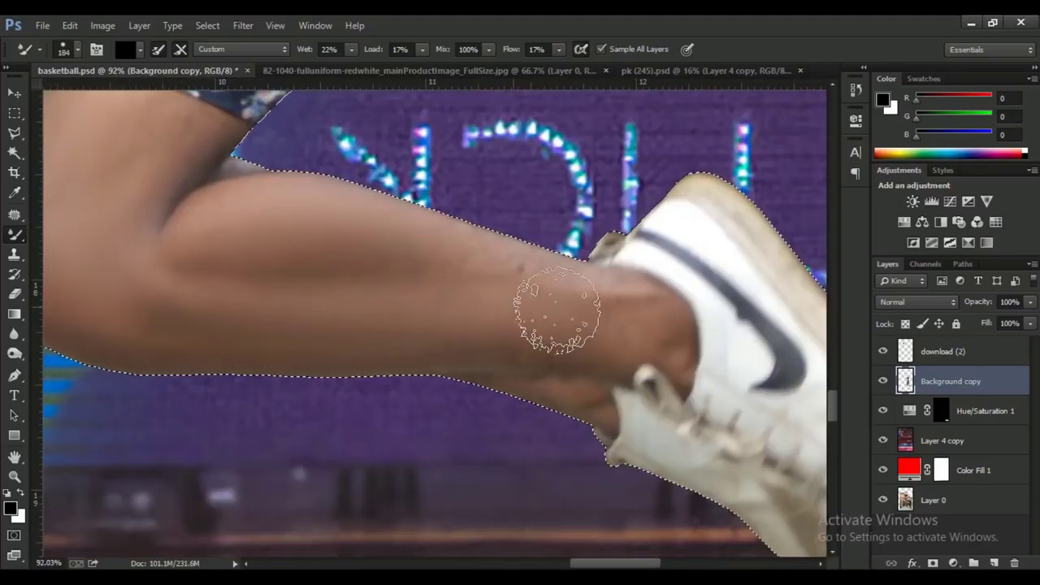
right_click(479, 323)
key("Return")
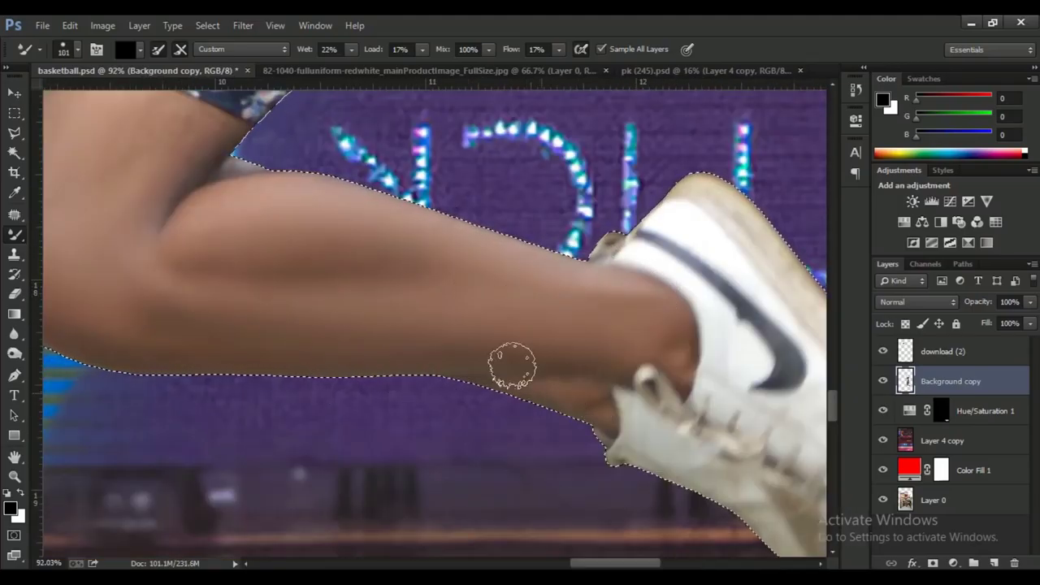
scroll(576, 281, "up", 5)
scroll(576, 281, "left", 5)
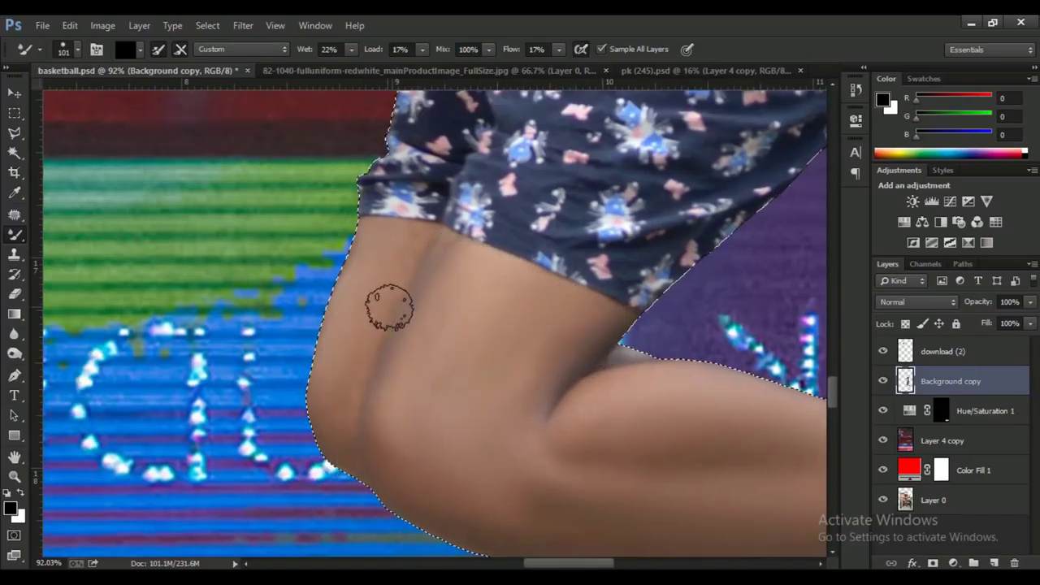
left_click_drag(388, 301, 512, 272)
key("ctrl+0")
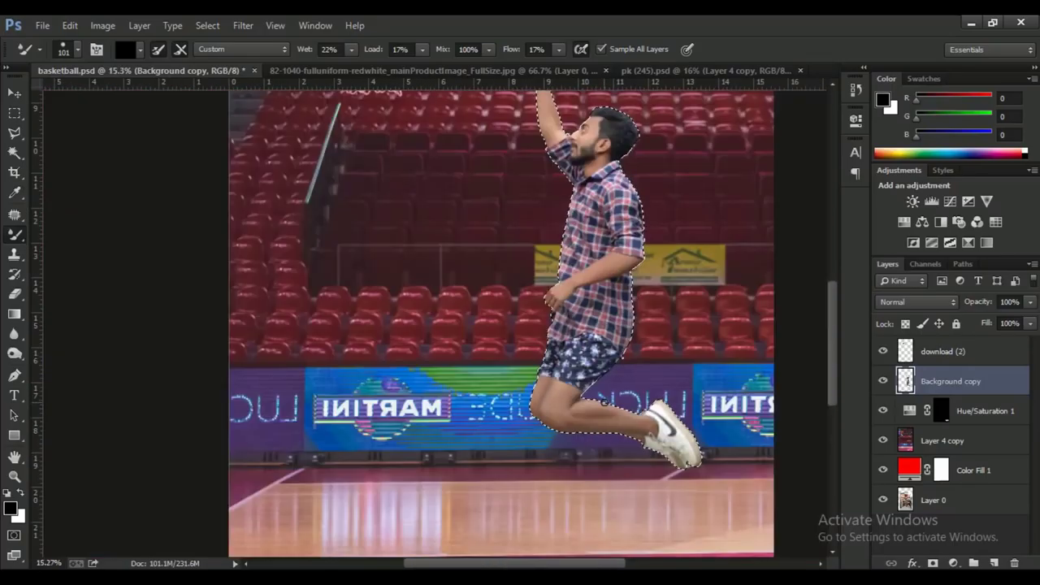
right_click(963, 477)
- Add a new layer clipped to the man and paint on it with a white 97 px brush
key("ctrl+shift+alt+n")
key("ctrl+alt+g")
right_click(14, 234)
left_click(82, 234)
key("x")
scroll(714, 460, "up", 5)
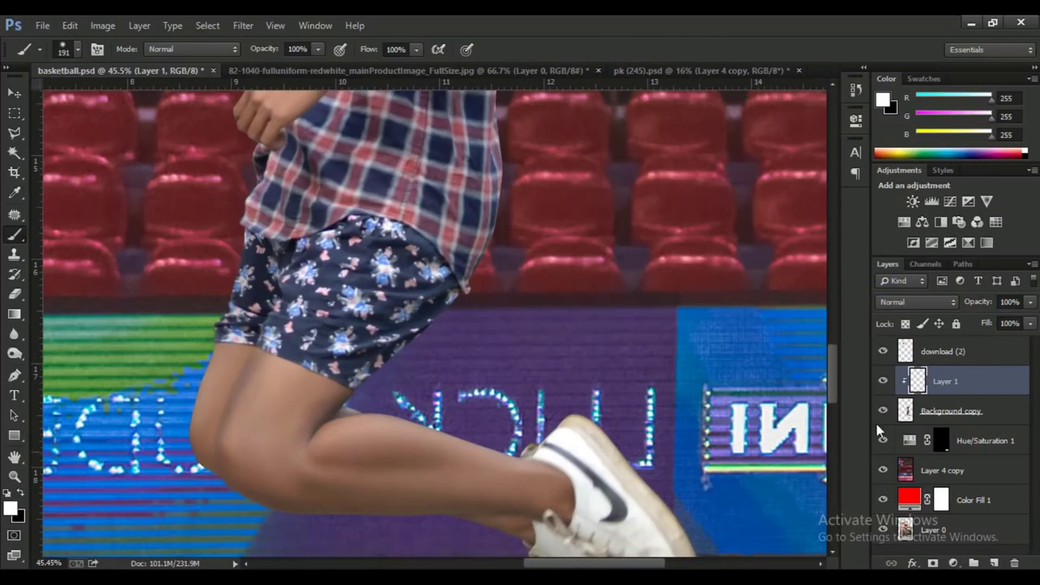
left_click_drag(604, 401, 429, 272)
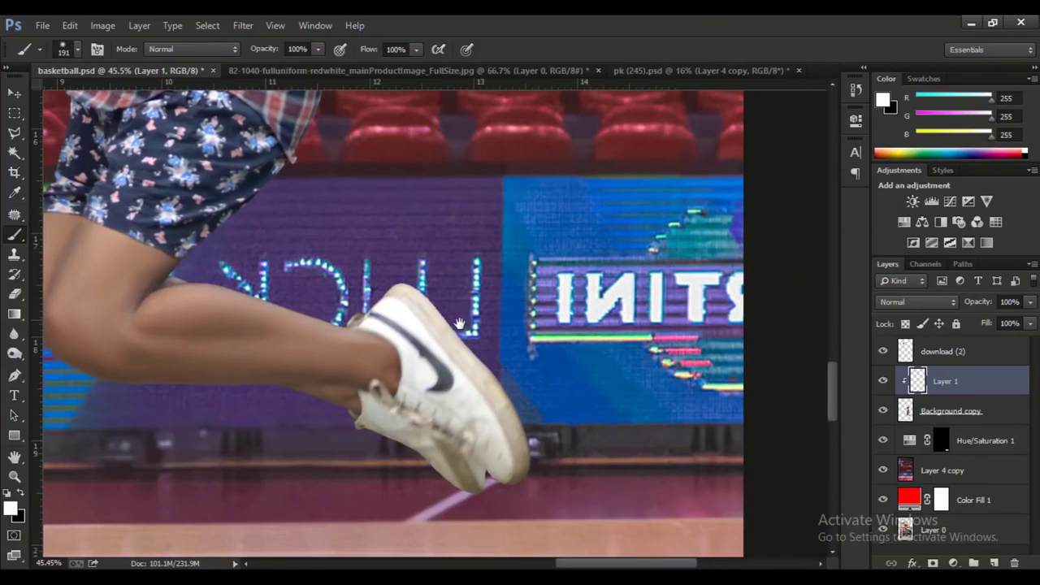
scroll(366, 305, "up", 3)
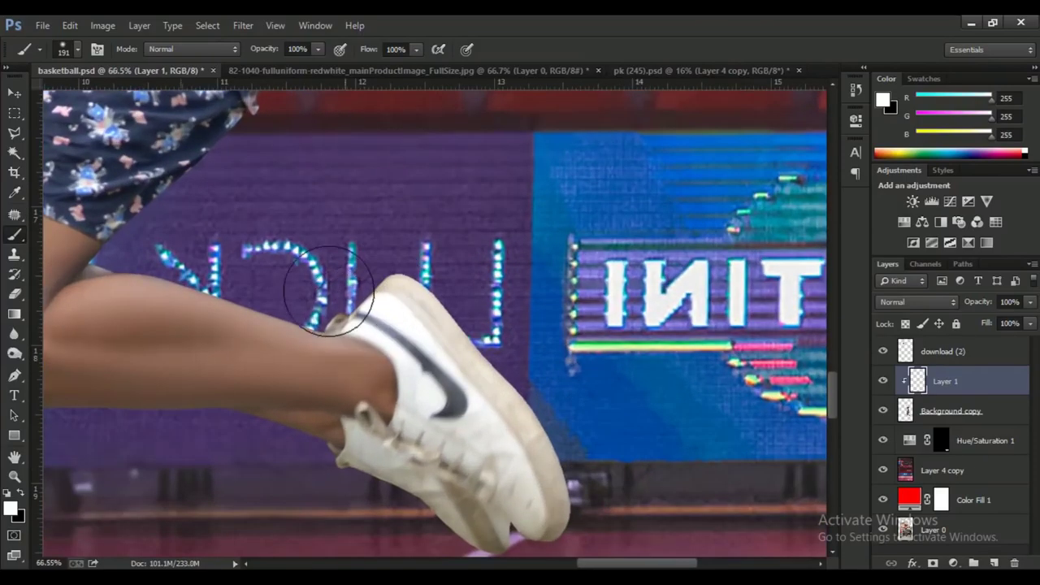
right_click(364, 305)
key("Return")
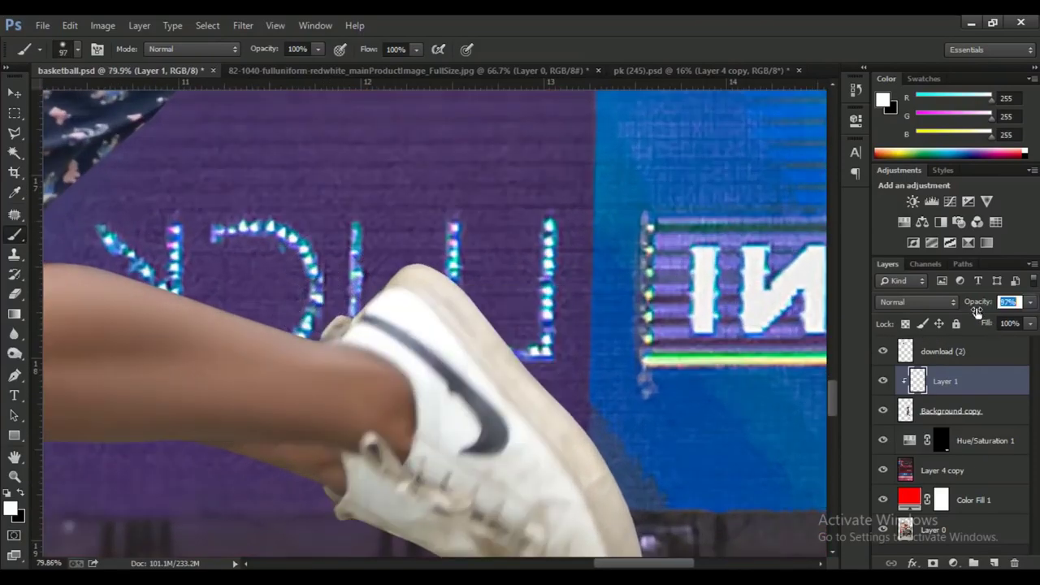
- Set the new layer to 79% opacity and merge it with Background copy into Layer 1
left_click_drag(977, 313, 971, 313)
scroll(655, 479, "down", 3)
scroll(655, 479, "up", 2)
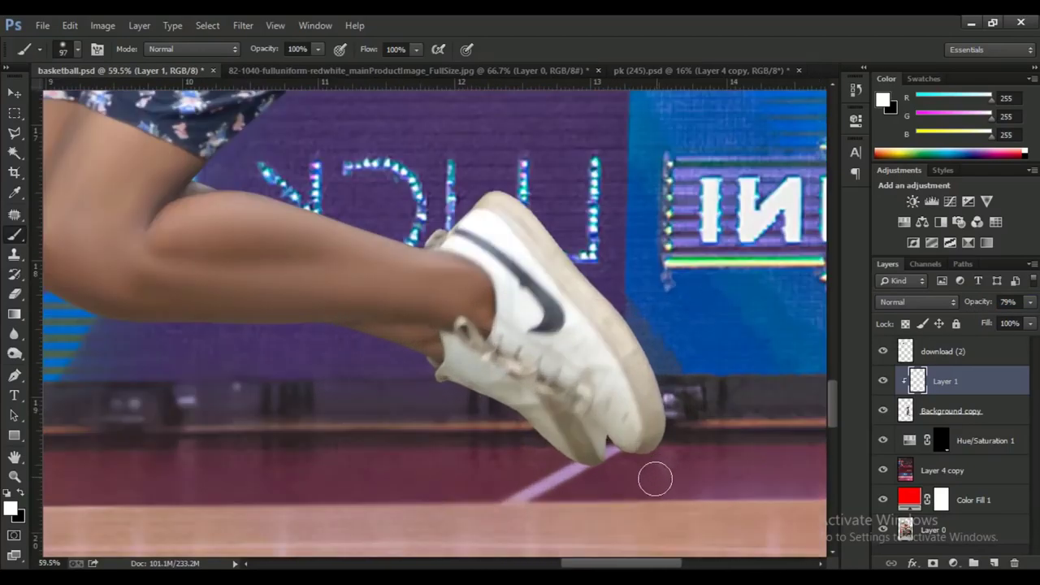
left_click(959, 410, "ctrl")
right_click(967, 410)
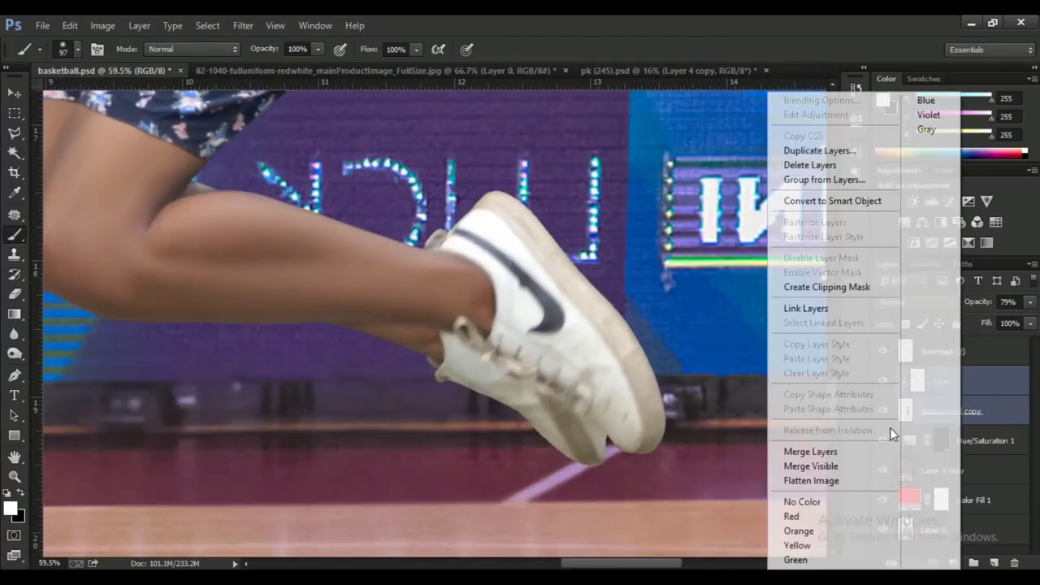
left_click(813, 438)
scroll(529, 309, "down", 3)
scroll(528, 309, "down", 8)
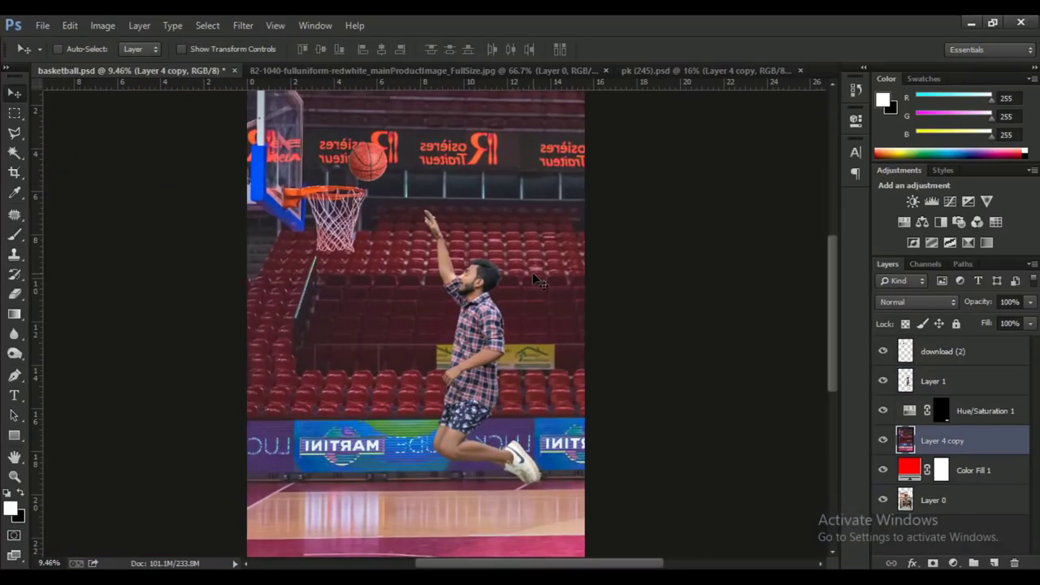
scroll(533, 276, "down", 1)
- Open Camera Raw on Layer 1 and set Exposure +0.35 and Blacks -18
left_click(964, 389)
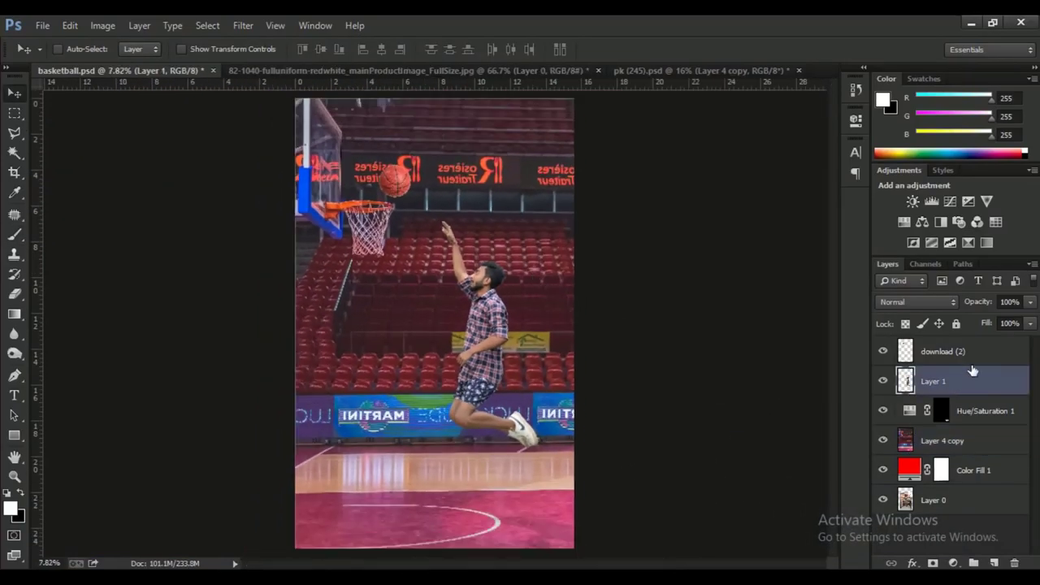
left_click(241, 27)
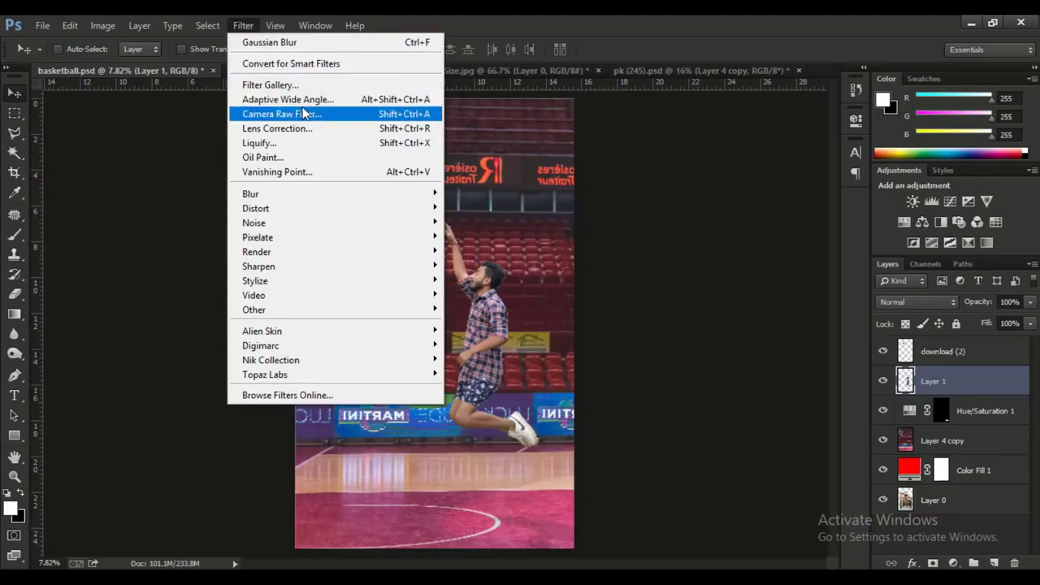
left_click(276, 106)
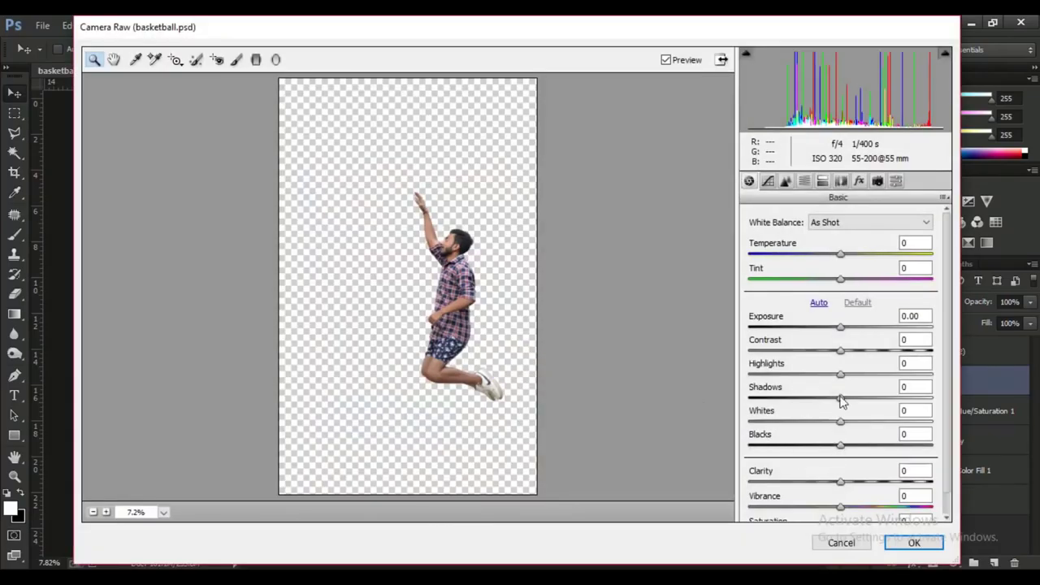
left_click_drag(853, 338, 848, 338)
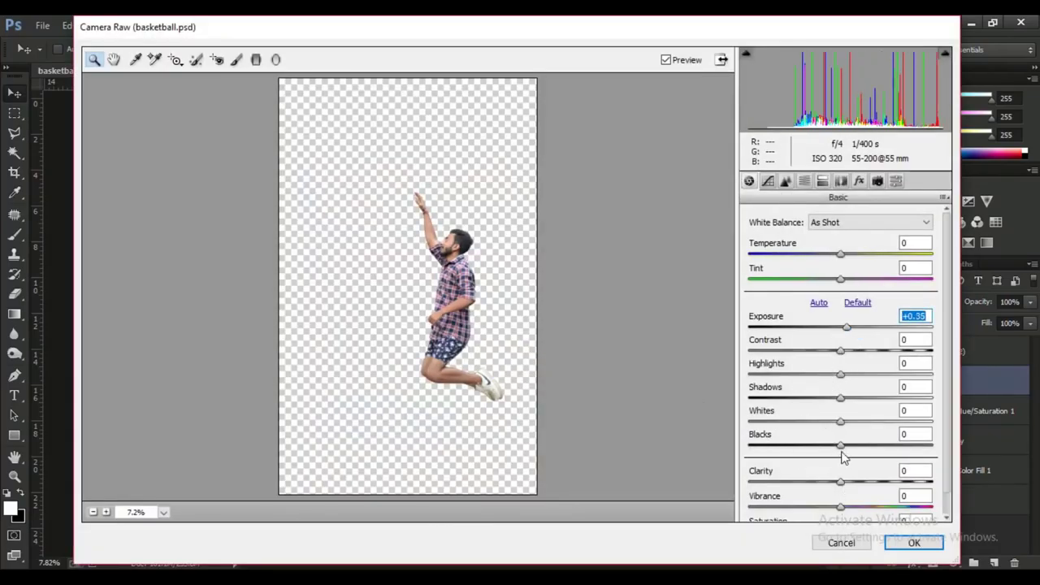
left_click_drag(840, 445, 824, 445)
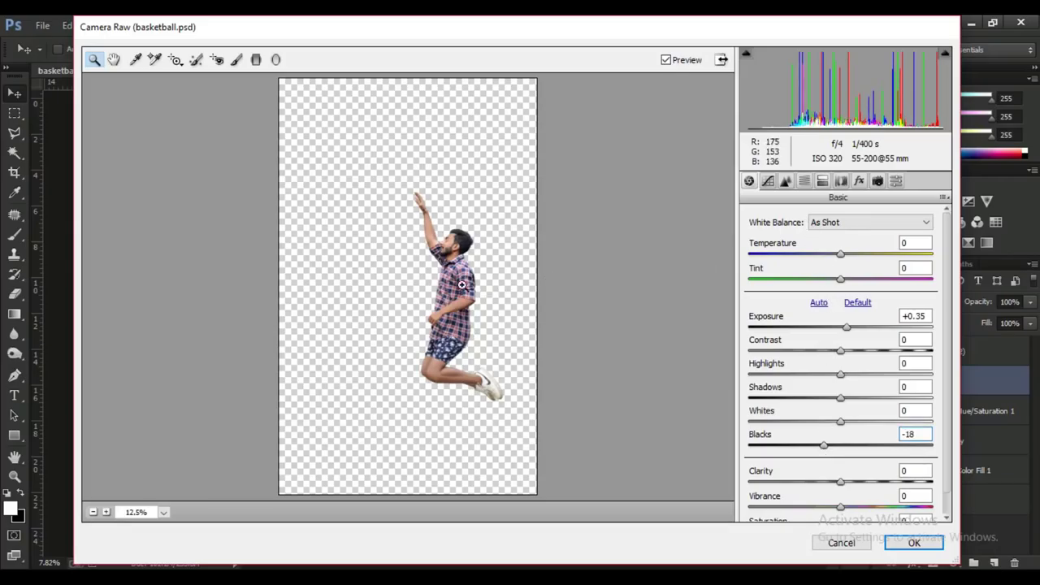
- Set HSL saturation to Aquas -100, Blues -33, Reds +58 and apply Camera Raw
left_click(449, 303)
left_click(804, 180)
left_click(805, 239)
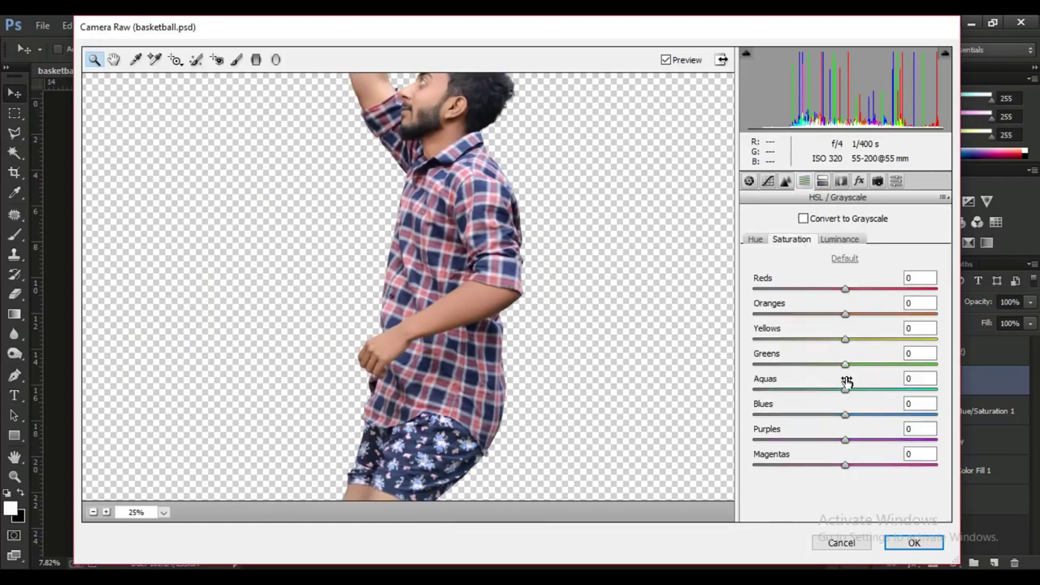
mouse_move(840, 426)
left_mouse_down()
mouse_move(756, 428)
mouse_move(821, 428)
left_mouse_up()
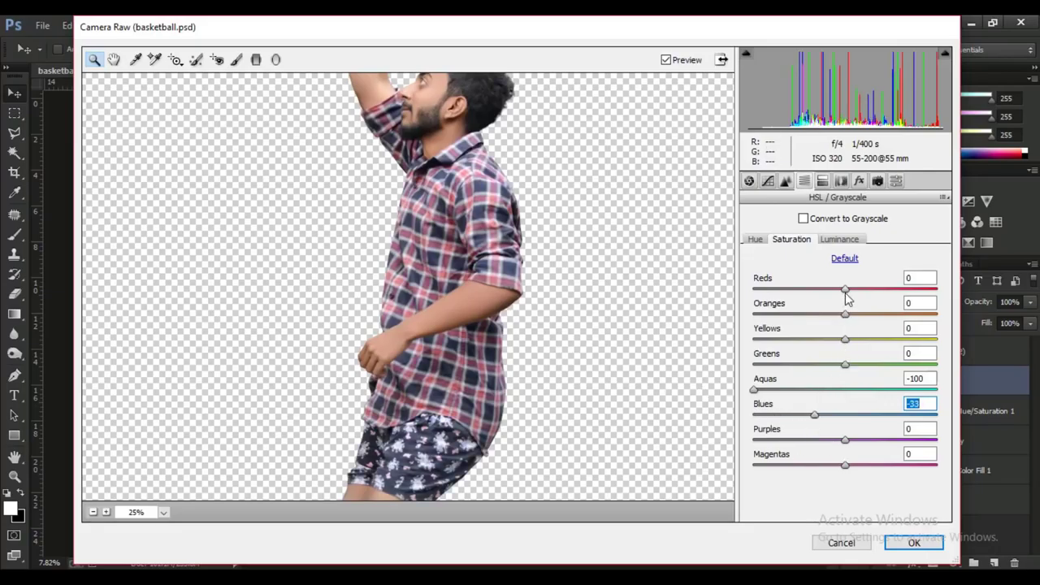
left_click_drag(845, 293, 899, 292)
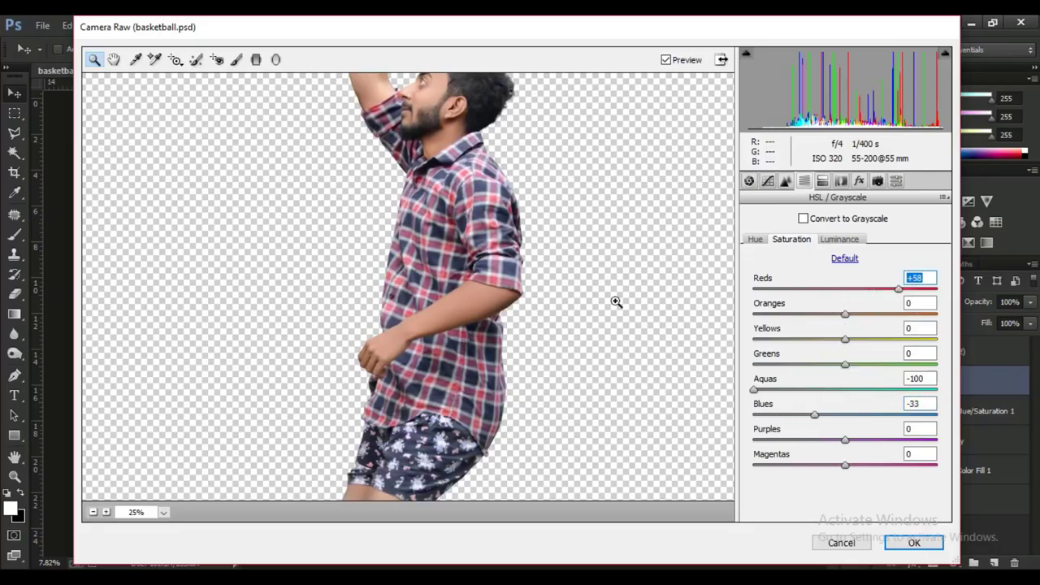
mouse_move(552, 229)
left_mouse_down()
mouse_move(550, 373)
mouse_move(534, 174)
mouse_move(528, 361)
left_mouse_up()
left_click(914, 543)
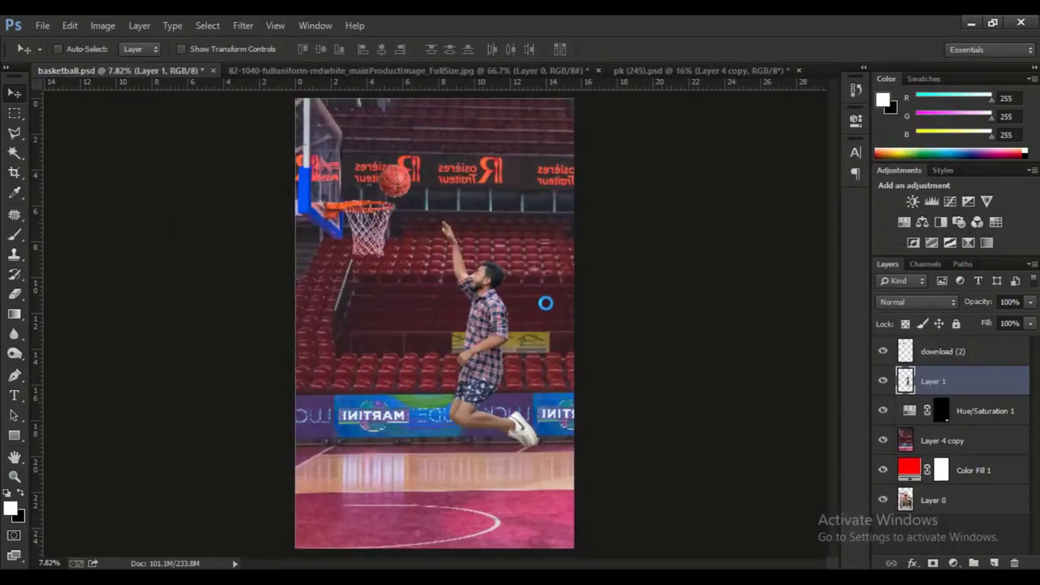
- Soften the man's edges around shoes, hands, arm and hair with the Blur tool at 100%
scroll(520, 309, "up", 3)
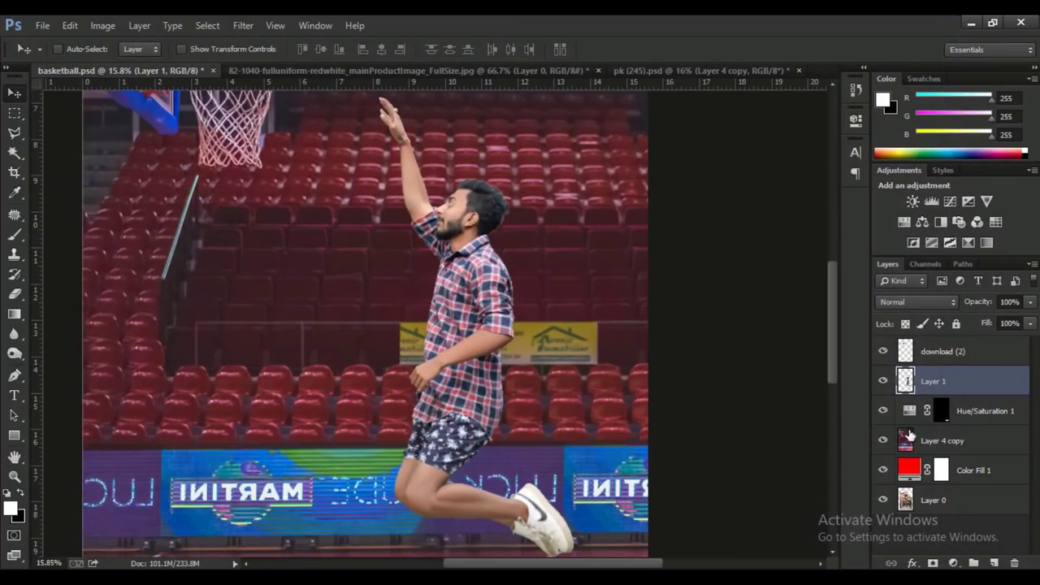
left_click(14, 333)
scroll(569, 488, "up", 3)
scroll(634, 494, "up", 3)
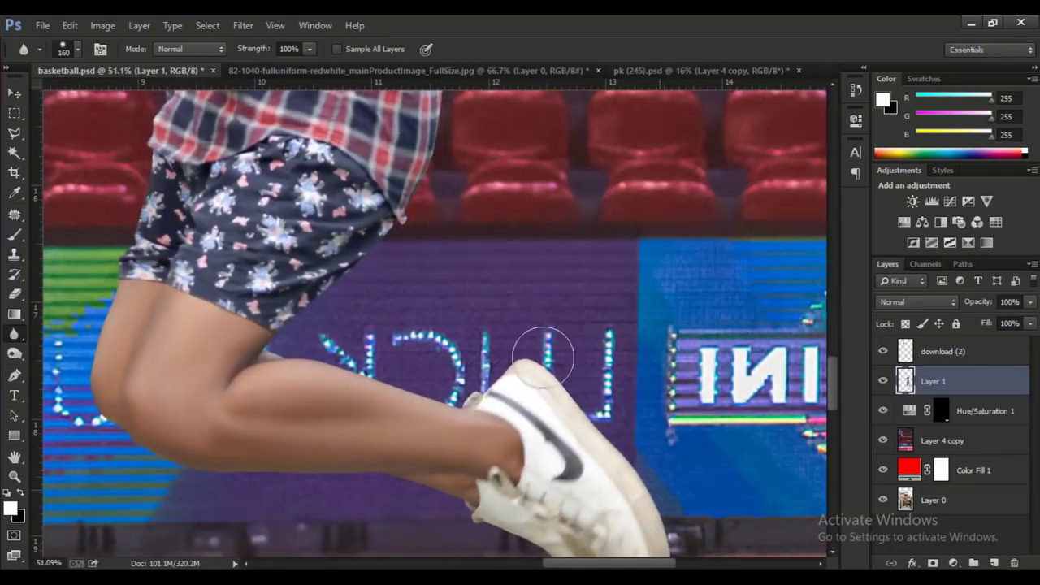
scroll(457, 157, "down", 5)
scroll(458, 158, "left", 2)
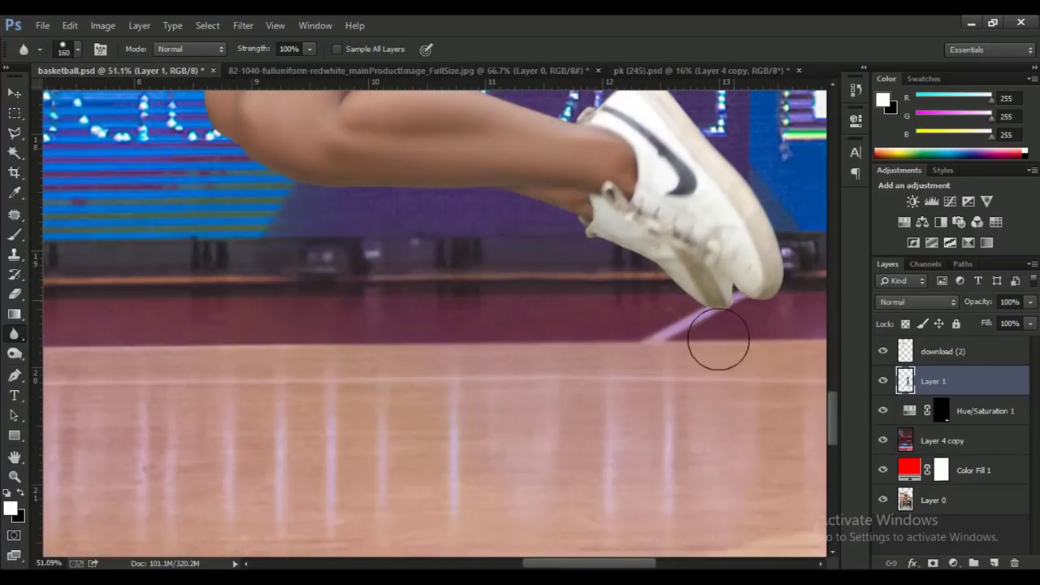
scroll(739, 309, "up", 5)
scroll(739, 309, "left", 2)
scroll(388, 118, "up", 7)
scroll(389, 118, "right", 1)
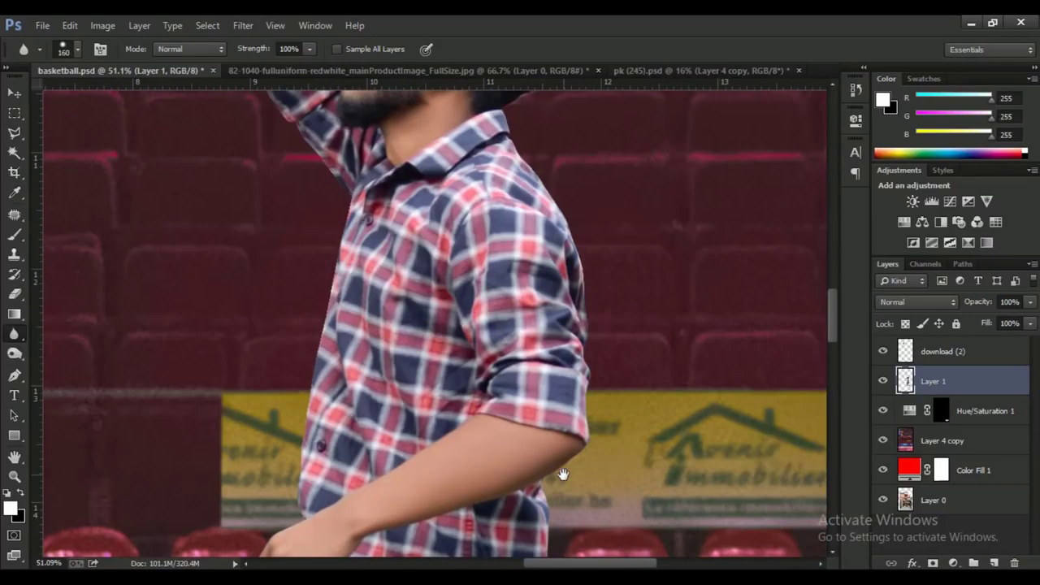
scroll(624, 250, "up", 5)
scroll(624, 250, "right", 1)
scroll(282, 513, "up", 4)
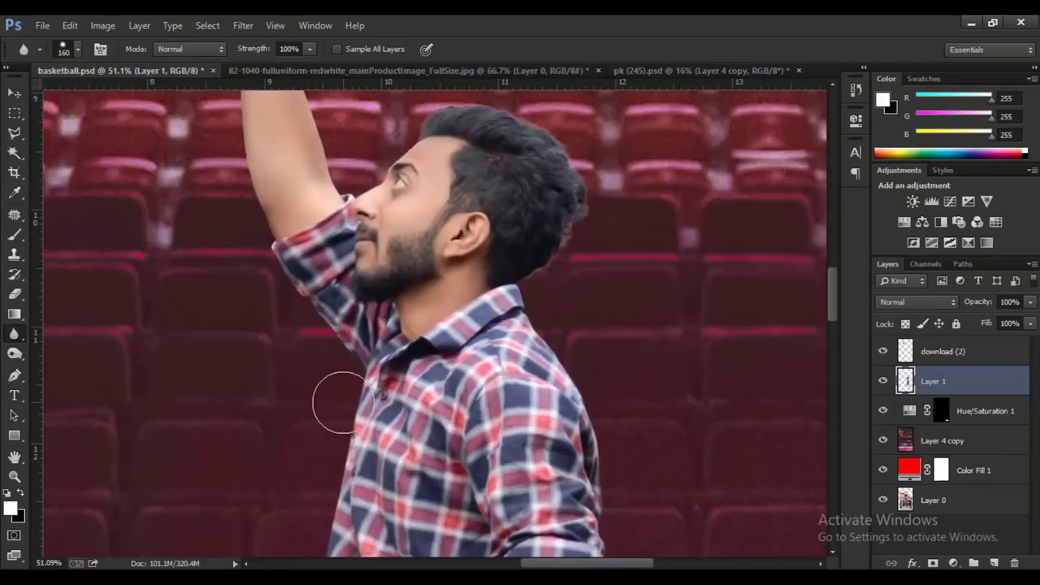
scroll(225, 129, "up", 6)
scroll(225, 128, "left", 1)
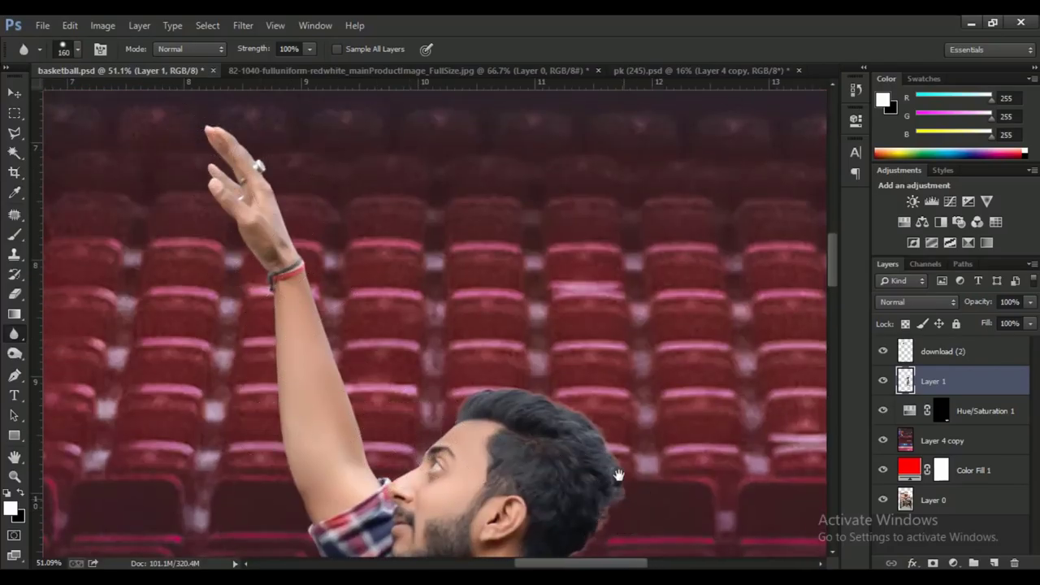
scroll(618, 475, "down", 4)
scroll(76, 109, "down", 2)
- Switch to the Move tool and zoom out from the close-up of the raised arm
key("v")
scroll(320, 344, "down", 1)
scroll(319, 344, "down", 3)
scroll(319, 344, "down", 1)
scroll(319, 343, "up", 1)
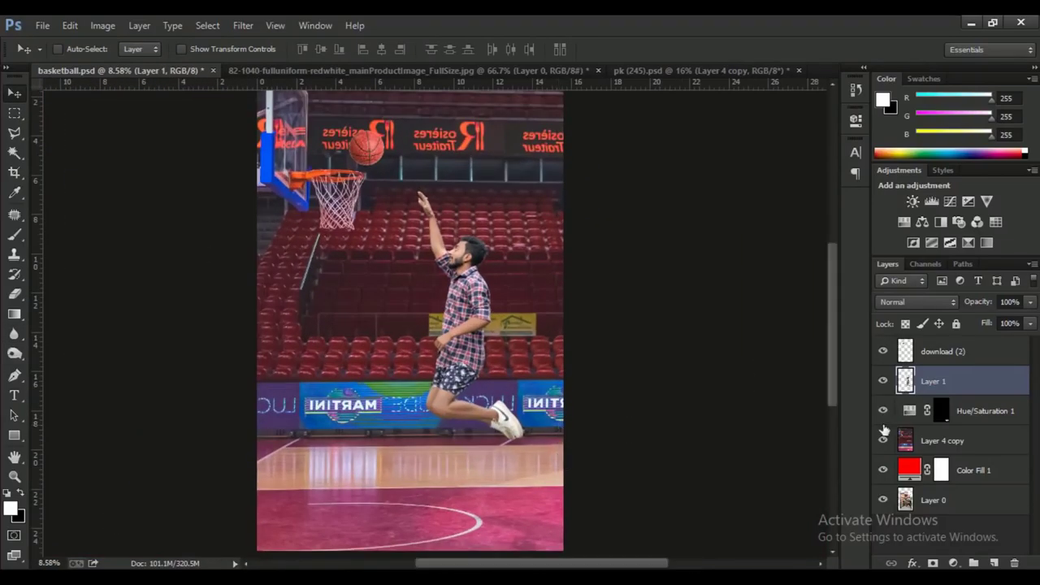
- Apply a Motion Blur of -41° angle and 20 pixels distance to the download (2) basketball layer
key("ctrl+0")
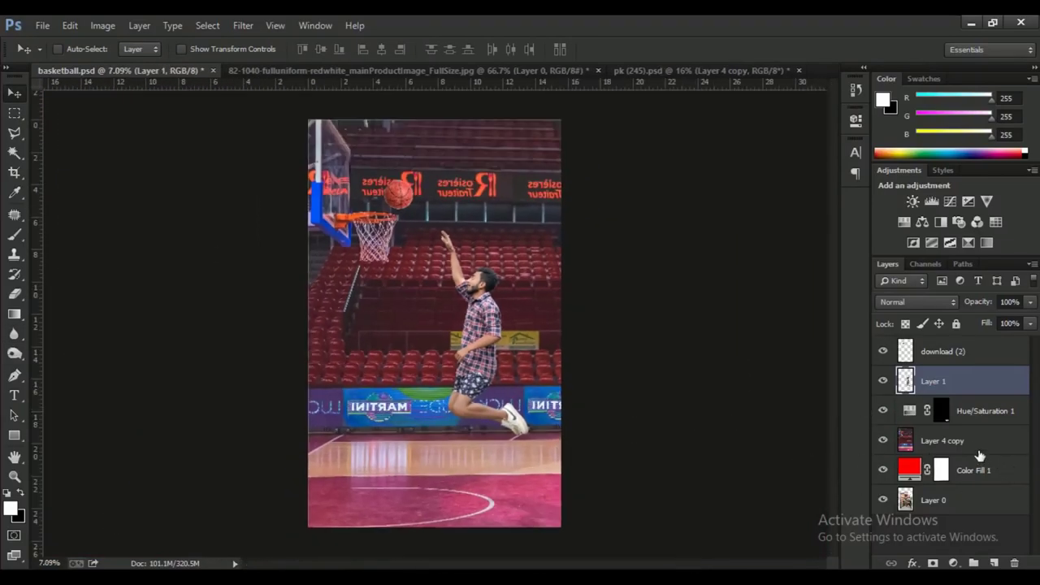
scroll(626, 381, "up", 1)
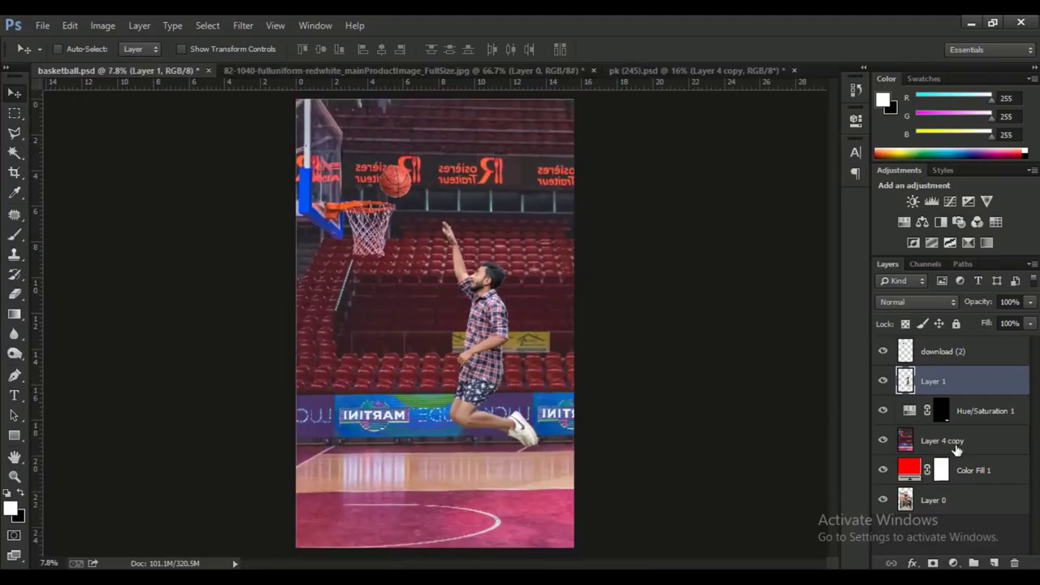
scroll(531, 352, "up", 2)
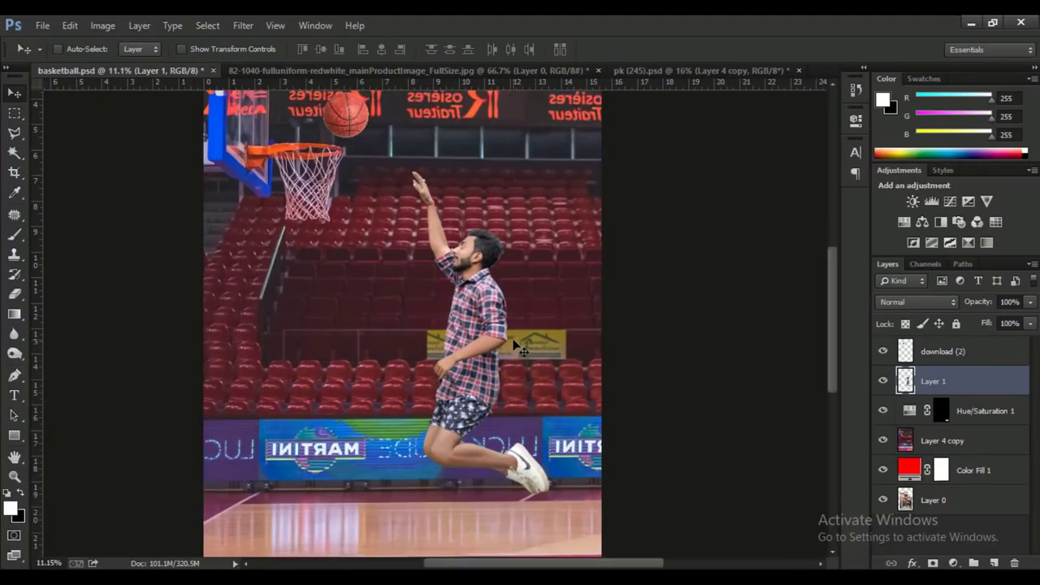
scroll(530, 352, "down", 2)
scroll(621, 415, "down", 1)
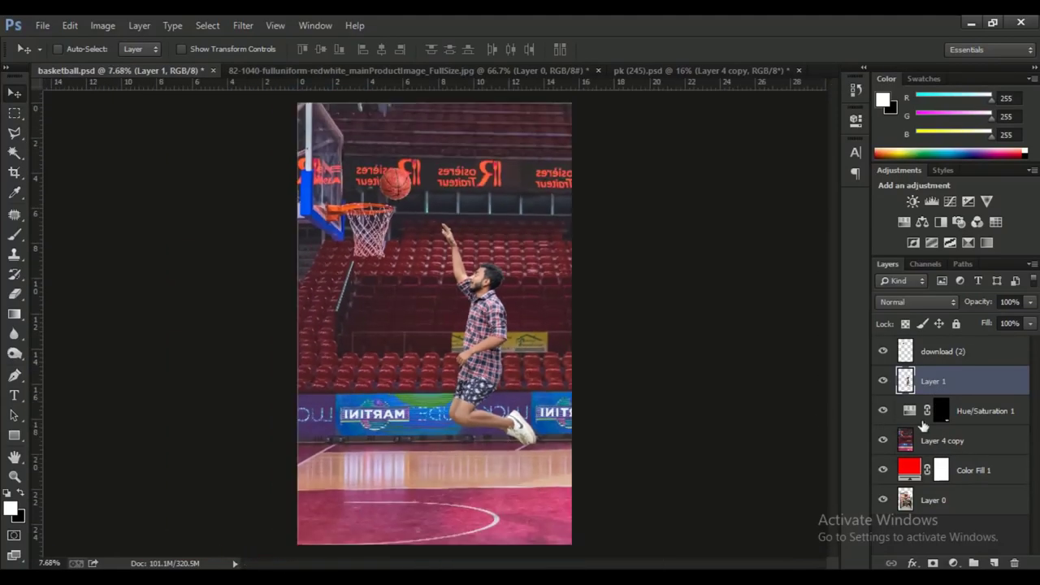
left_click(947, 352)
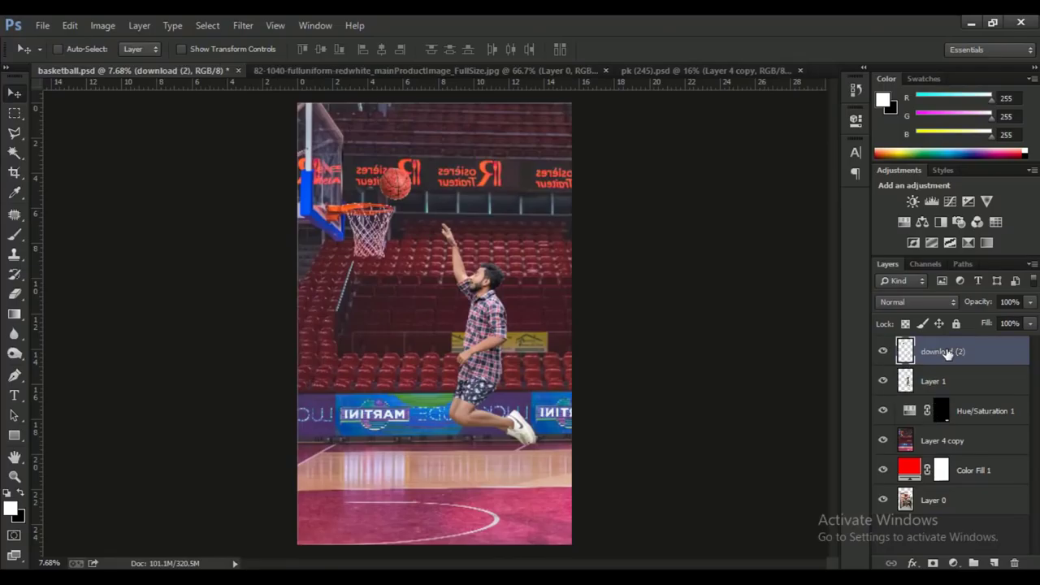
left_click(243, 25)
mouse_move(250, 194)
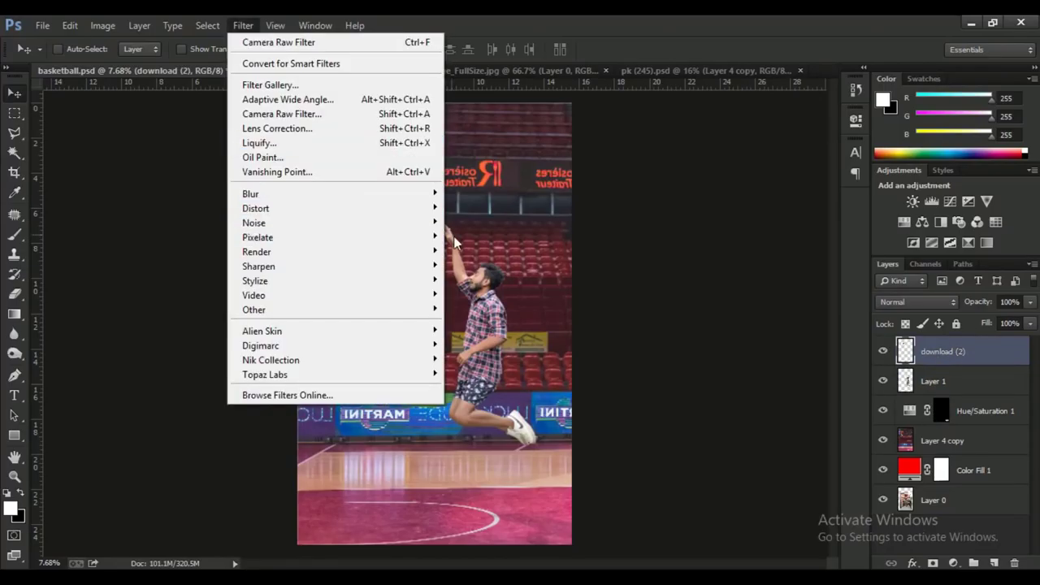
left_click(483, 330)
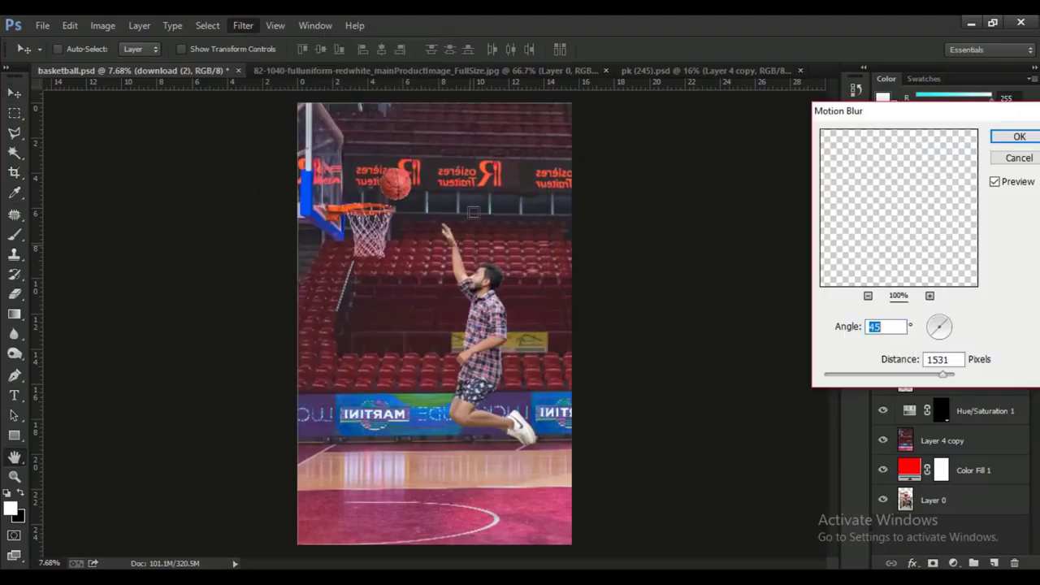
key("ctrl+plus")
key("ctrl+plus")
key("ctrl+plus")
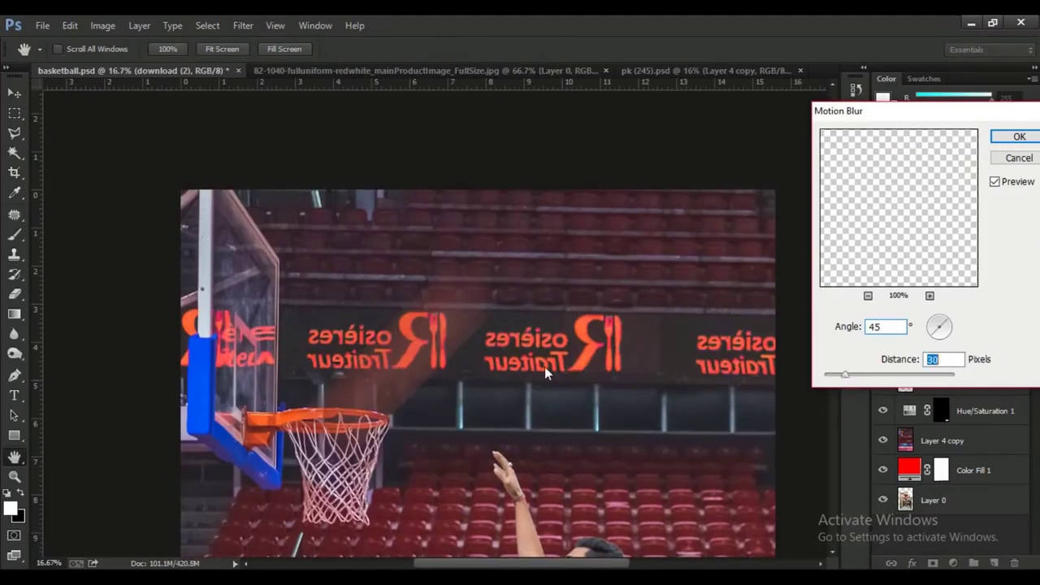
key("ctrl+plus")
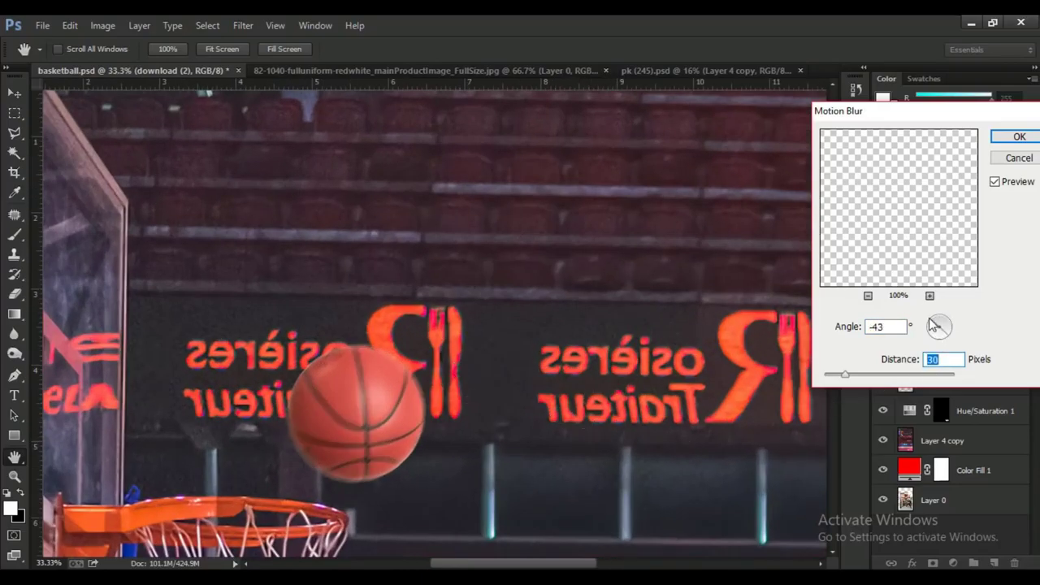
left_click_drag(843, 379, 840, 380)
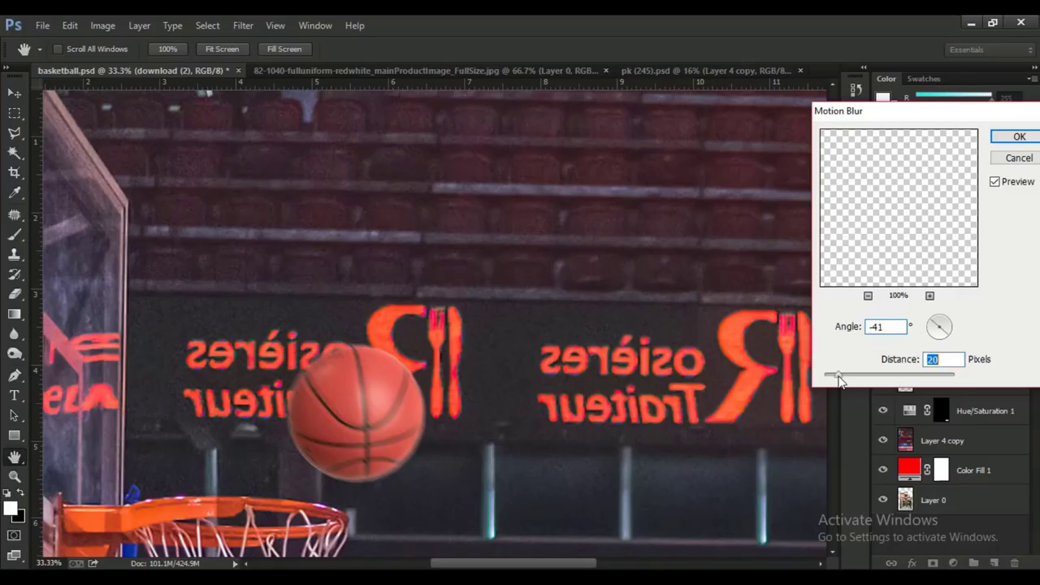
left_click(1020, 136)
key("ctrl+minus")
key("ctrl+minus")
key("ctrl+minus")
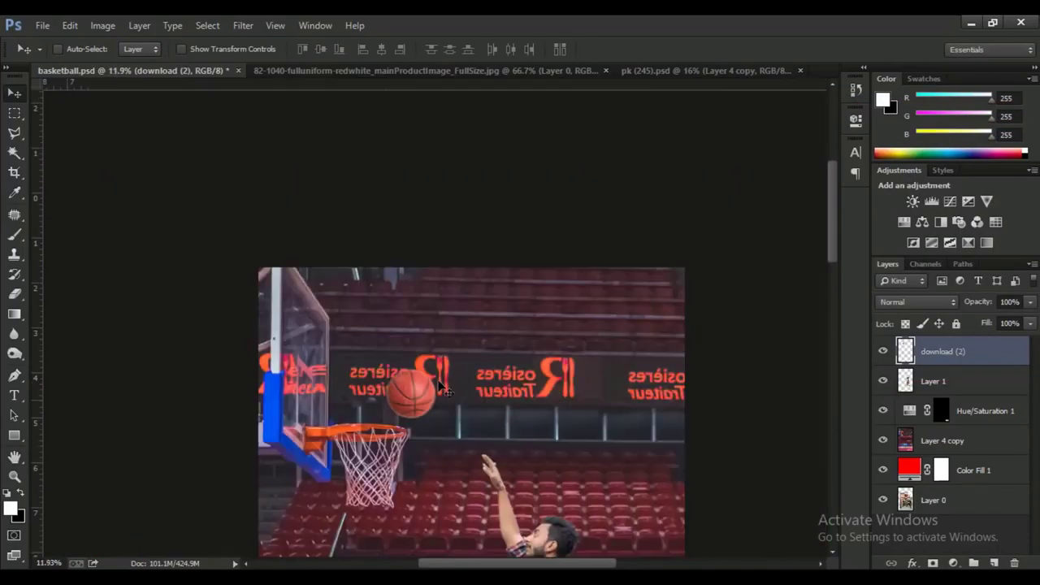
- Apply Camera Raw hues to Layer 4 copy: Reds -43, Purples +100, Magentas -15
key("ctrl+alt+shift+e")
key("Delete")
left_click(942, 440)
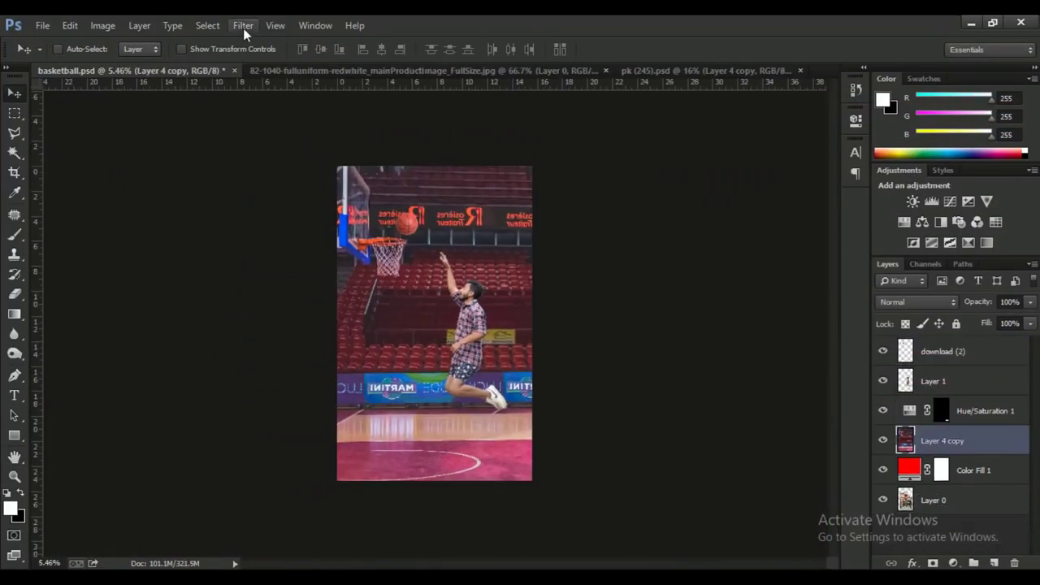
left_click(243, 25)
left_click(268, 114)
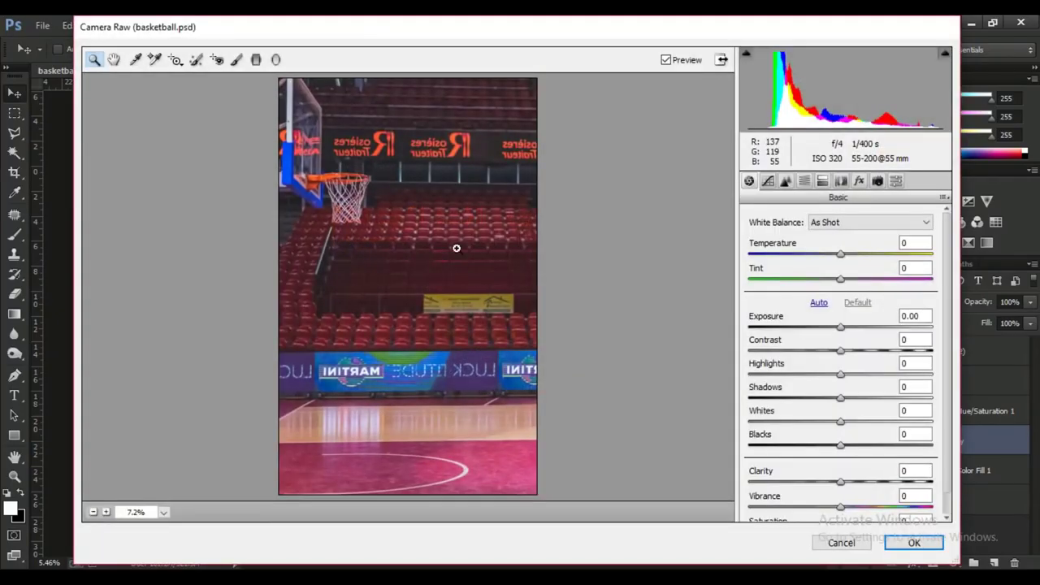
left_click(803, 181)
left_click(755, 239)
left_click_drag(423, 460, 648, 490)
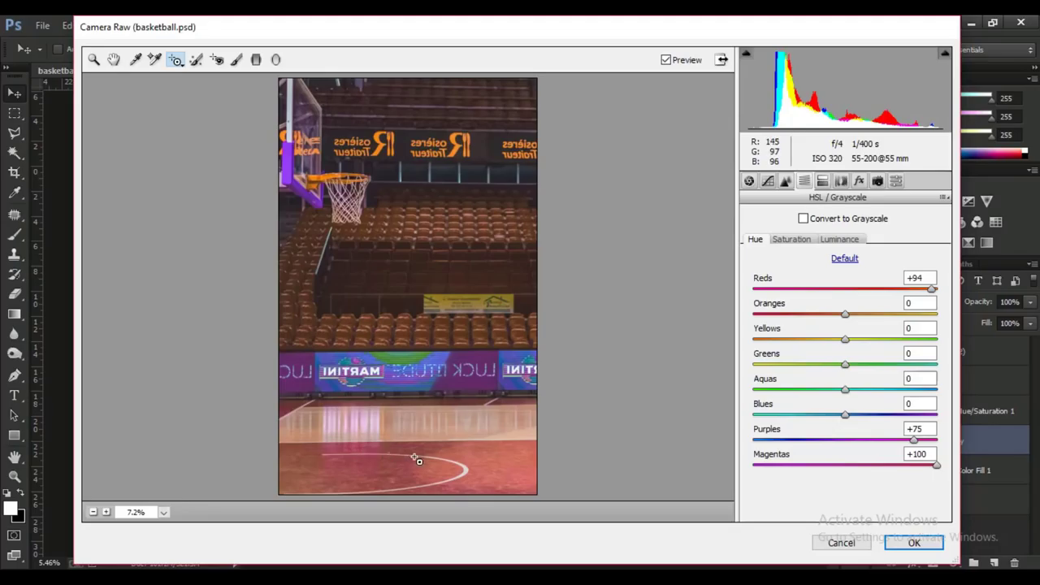
left_click_drag(416, 460, 316, 458)
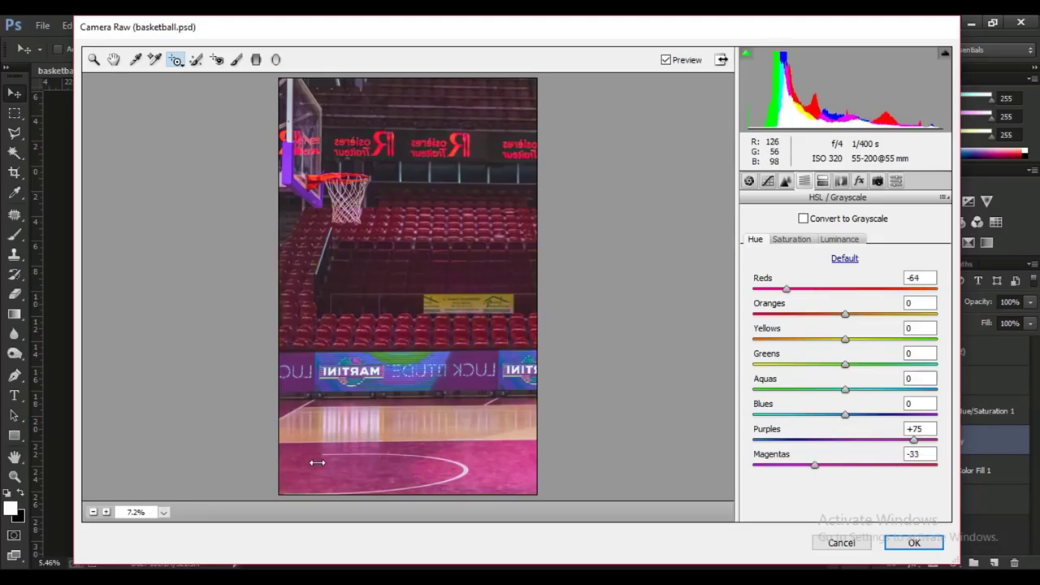
left_click(914, 429)
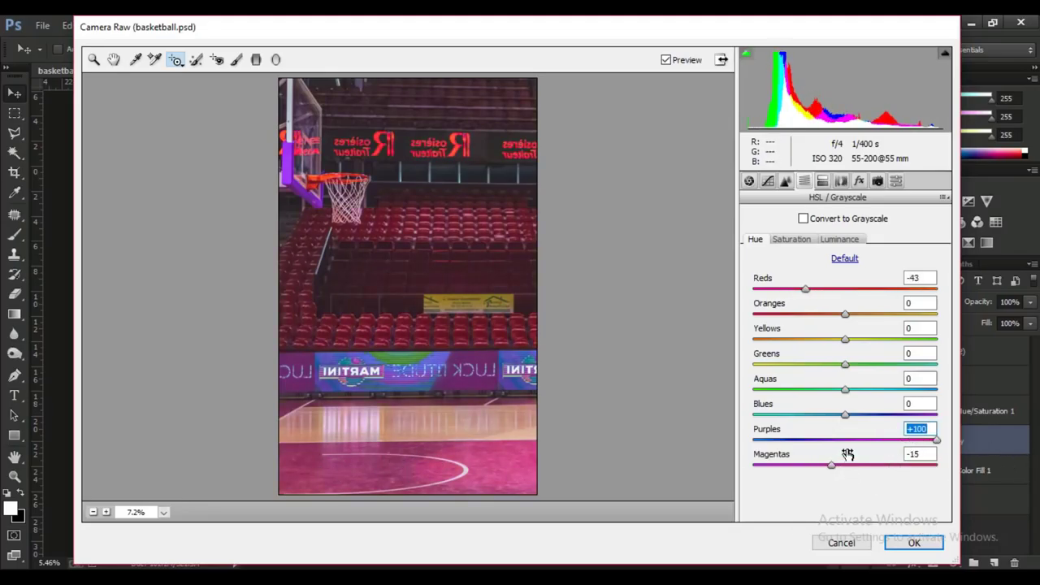
key("Return")
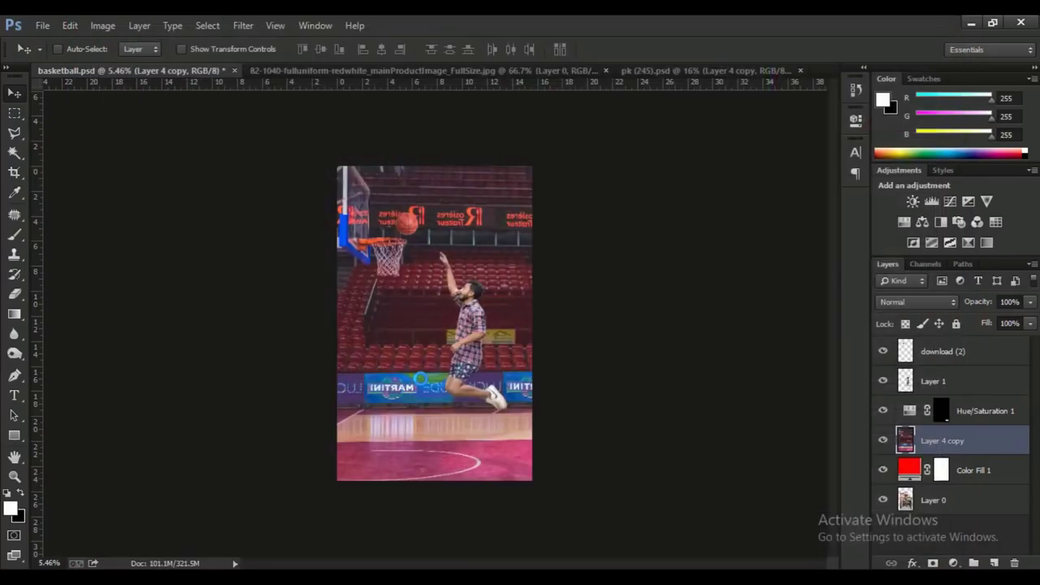
- Reopen Camera Raw on the arena background and cancel without changes
scroll(437, 380, "up", 2)
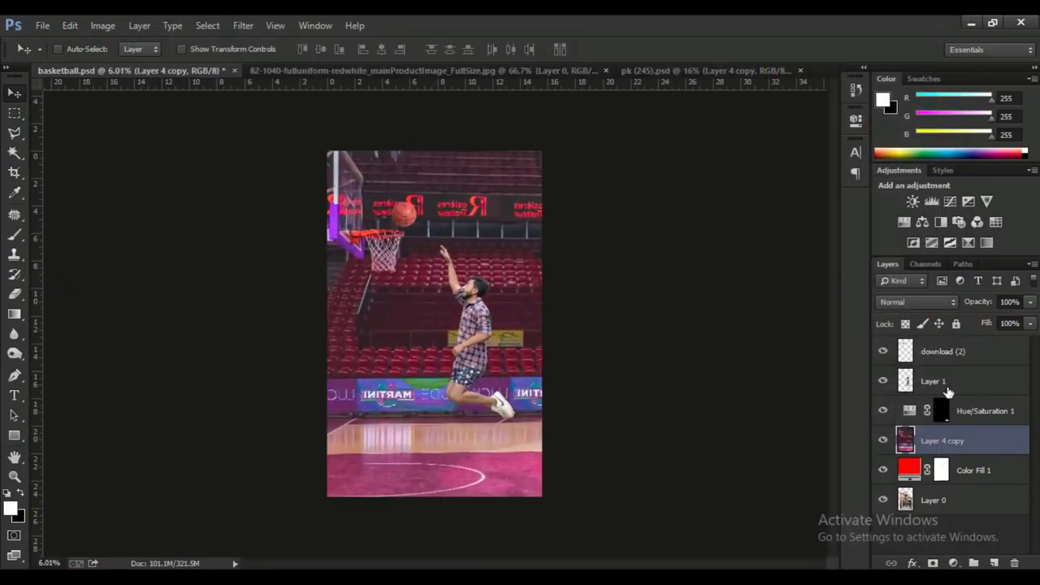
left_click(984, 352)
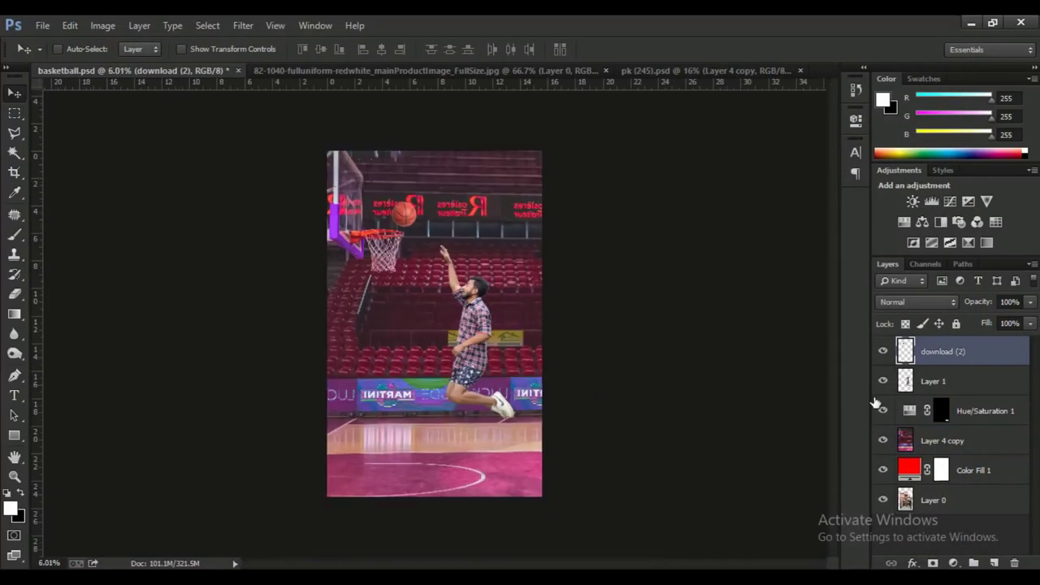
left_click(897, 439)
left_click(243, 25)
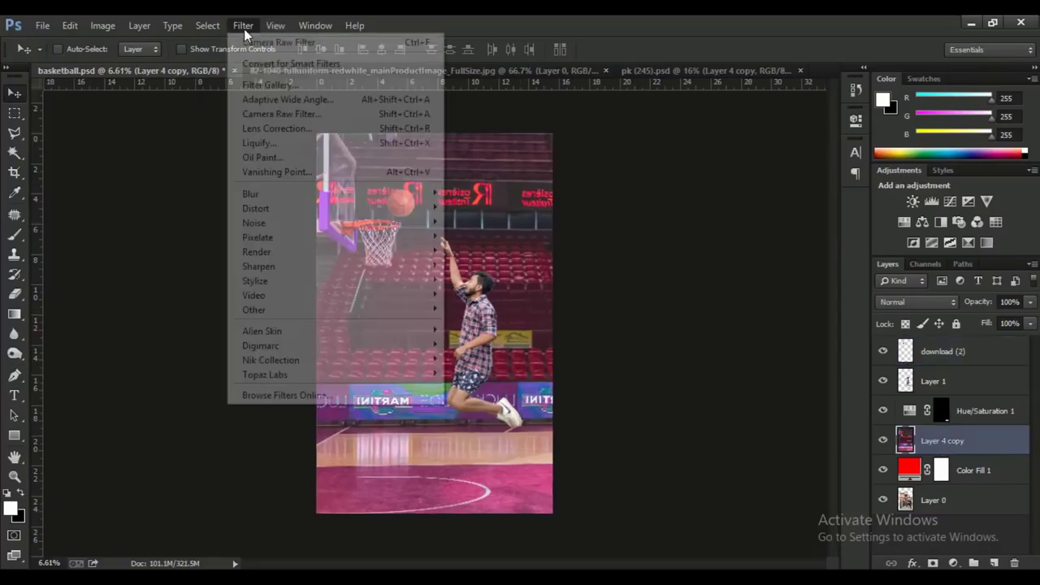
left_click(309, 111)
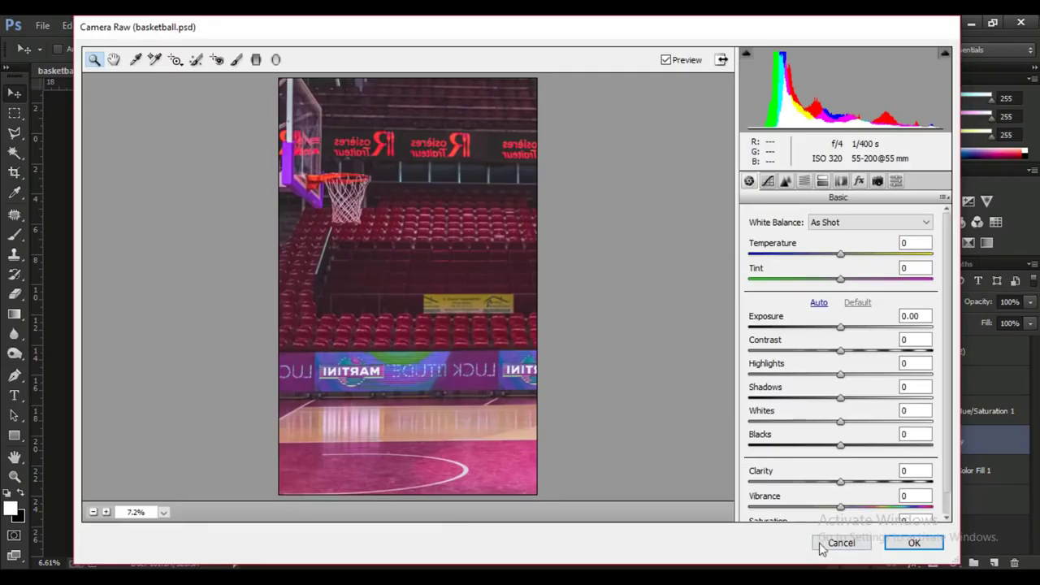
left_click(823, 546)
- Hide Hue/Saturation 1, then set Camera Raw hues on Layer 4 copy to Reds -84, Magentas -52
key("ctrl+plus")
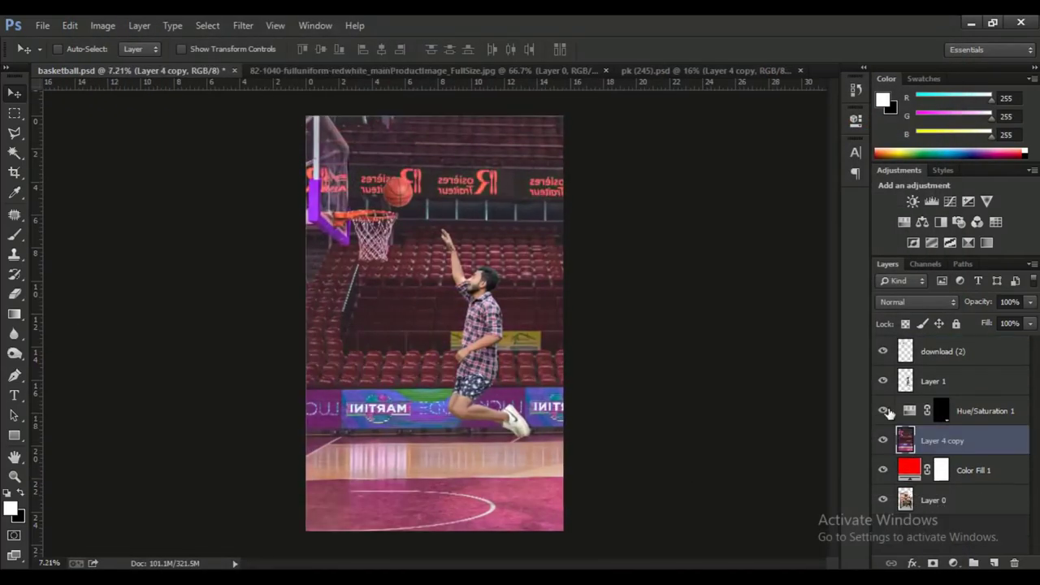
left_click(885, 411)
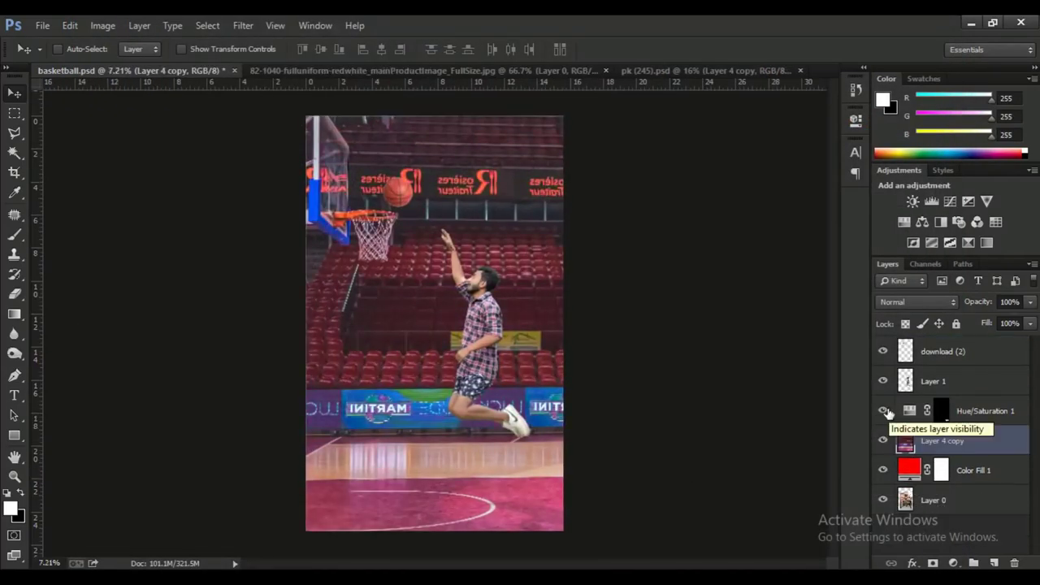
left_click(251, 25)
left_click(276, 107)
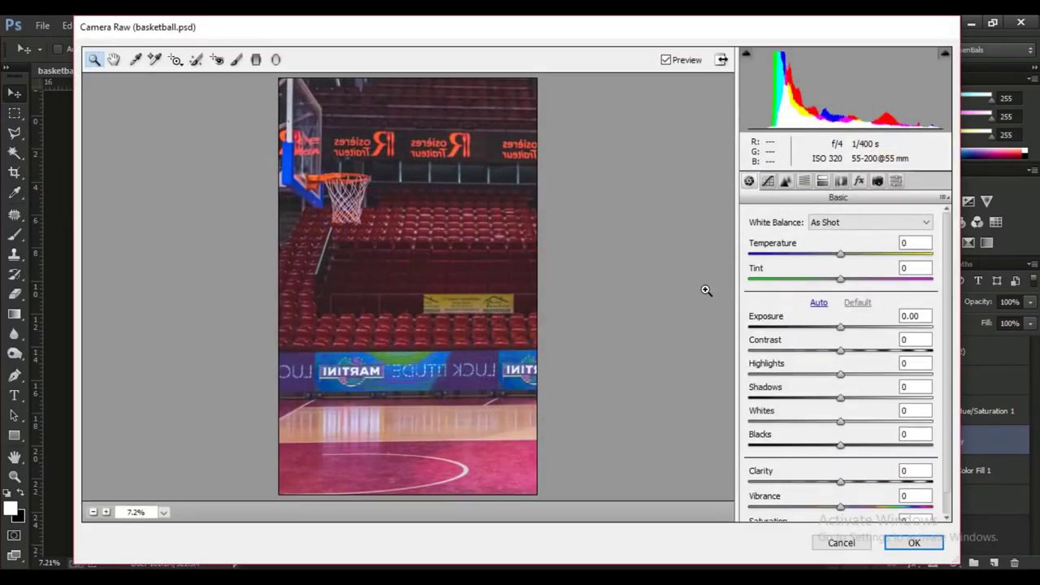
left_click(803, 182)
left_click(752, 241)
left_click(217, 63)
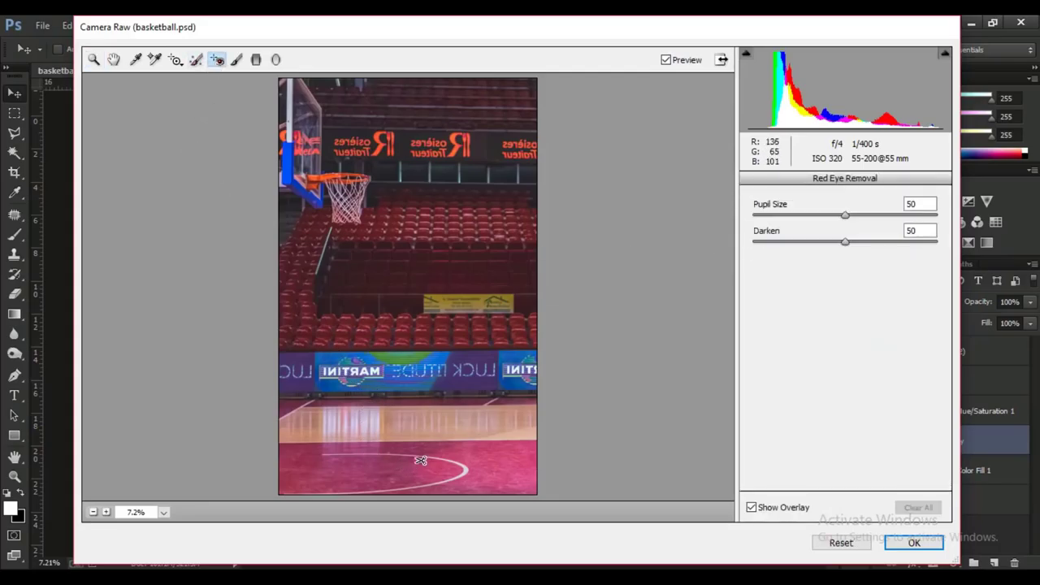
left_click(175, 61)
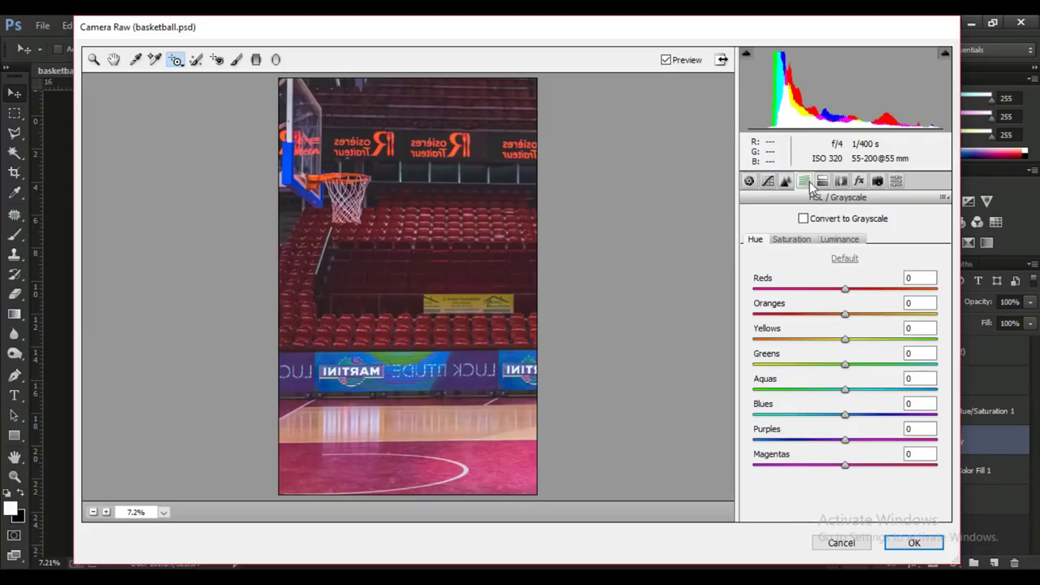
mouse_move(477, 438)
left_mouse_down()
mouse_move(528, 454)
mouse_move(400, 470)
left_mouse_up()
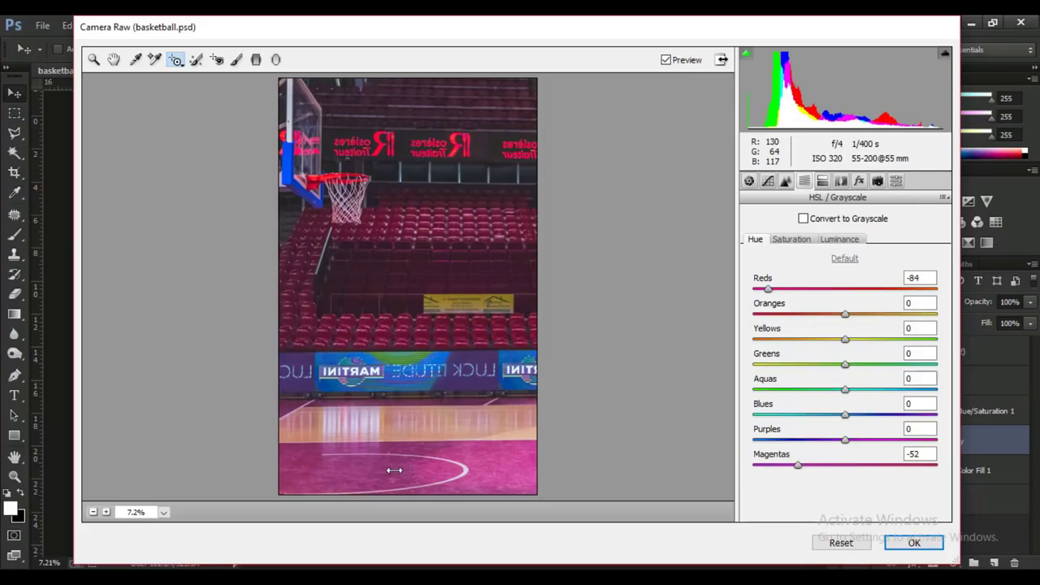
left_click(910, 543)
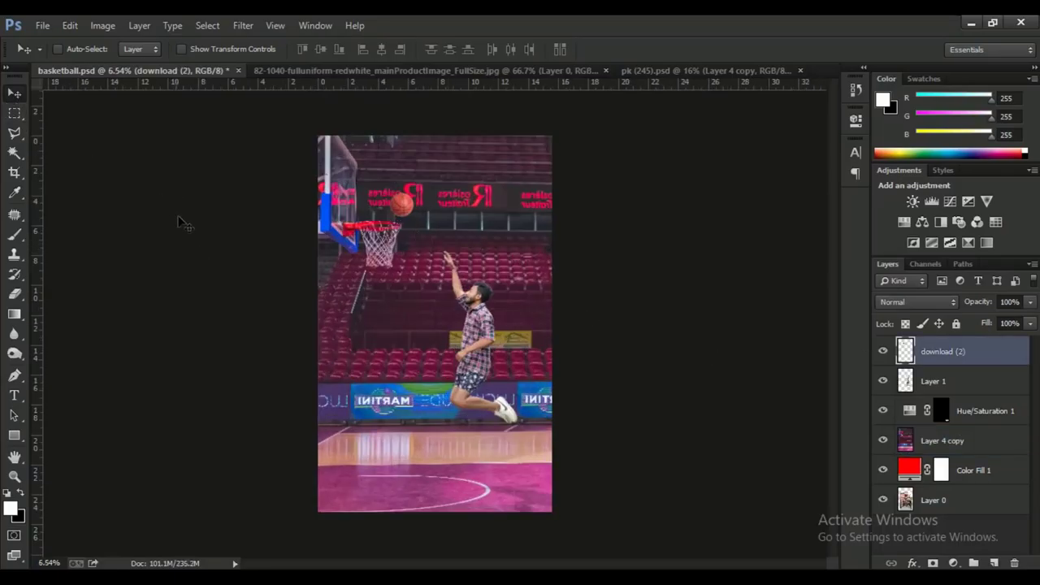
- Enlarge the basketball and position it just above the hoop rim
key("ctrl+t")
left_click_drag(413, 216, 419, 222)
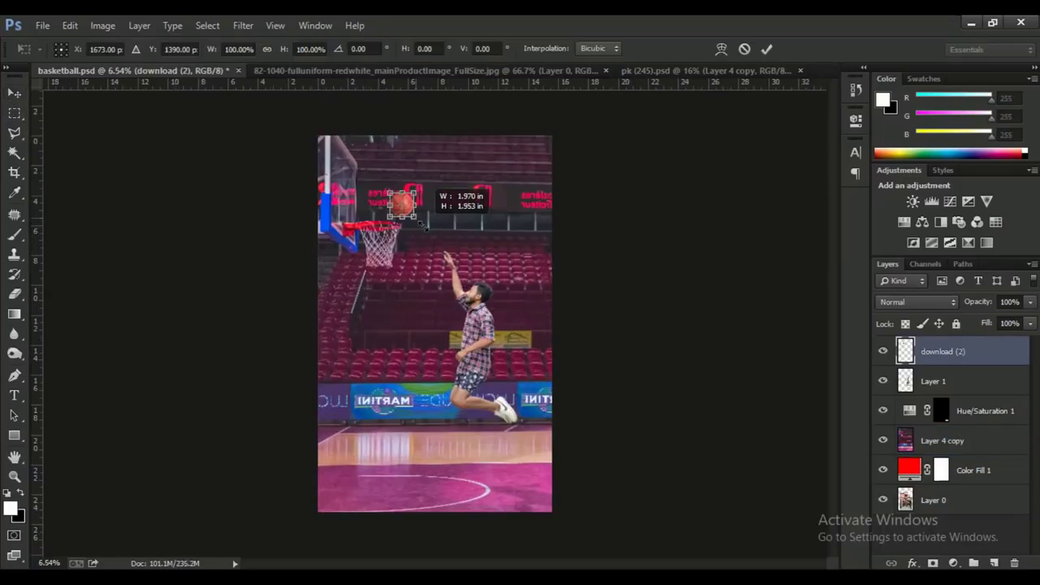
scroll(398, 192, "up", 2)
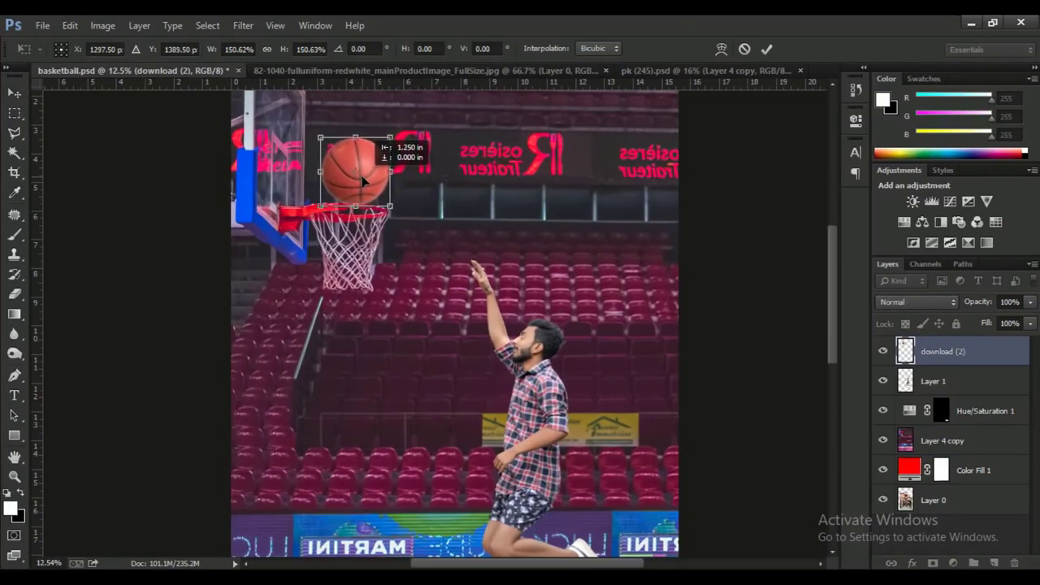
mouse_move(395, 174)
left_mouse_down()
mouse_move(353, 183)
mouse_move(384, 169)
left_mouse_up()
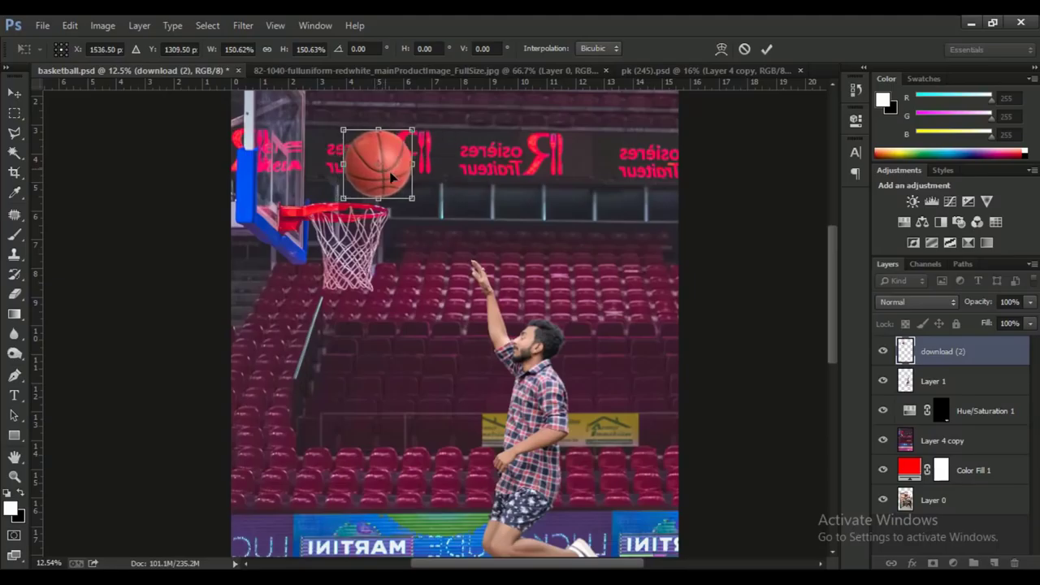
scroll(384, 169, "down", 2)
left_click(767, 49)
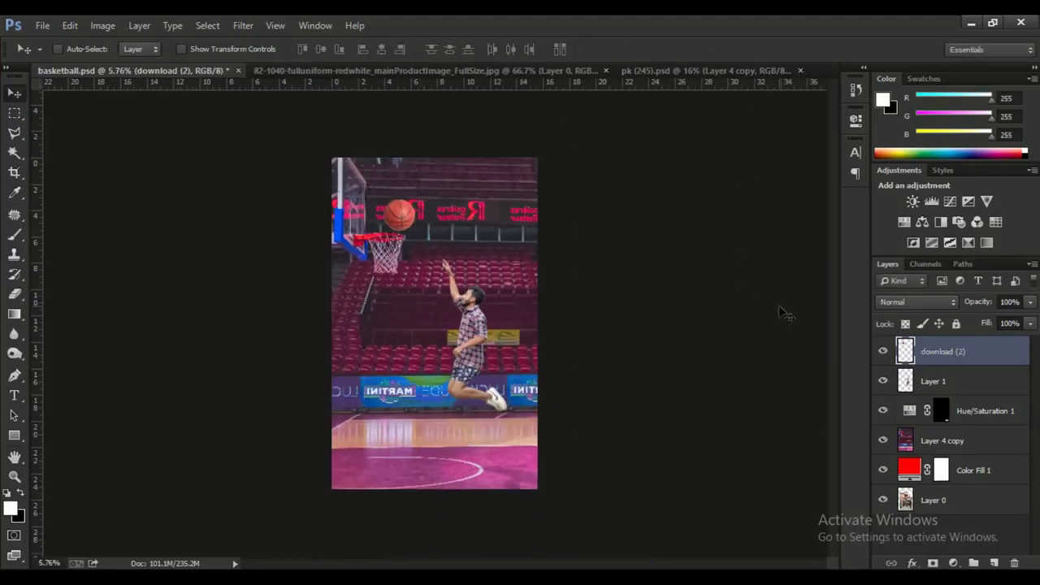
- Scale the jumping player on Layer 1 up to about 110%
left_click(933, 381)
key("ctrl+t")
mouse_move(509, 416)
left_mouse_down()
mouse_move(512, 431)
mouse_move(501, 412)
left_mouse_up()
left_click(767, 49)
left_click(943, 351)
scroll(472, 241, "up", 1)
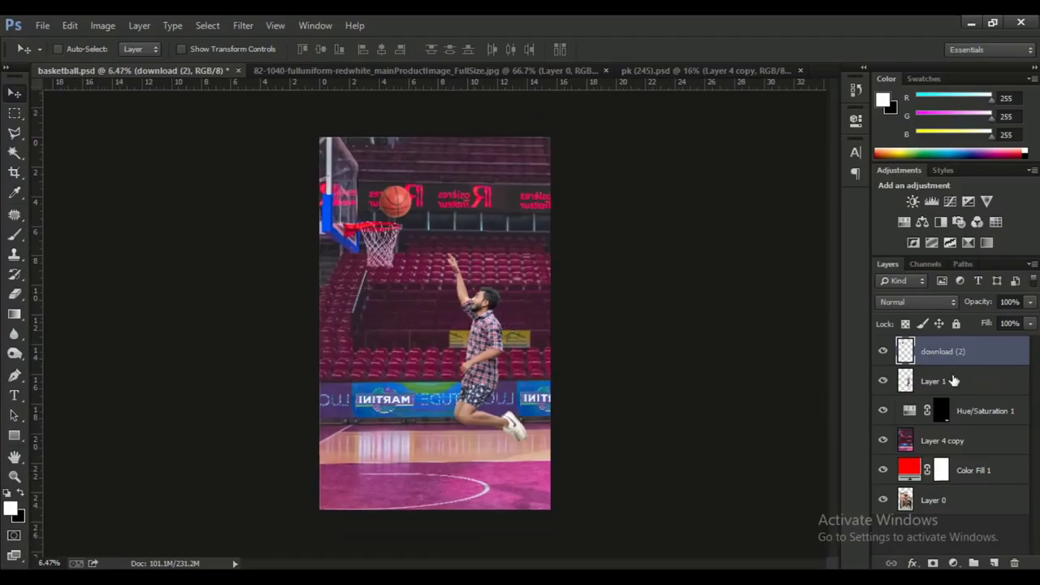
- Stamp visible layers into a new layer and, in Camera Raw, set Tint +34 and lower Blacks
key("ctrl+shift+alt+e")
left_click(243, 25)
left_click(287, 120)
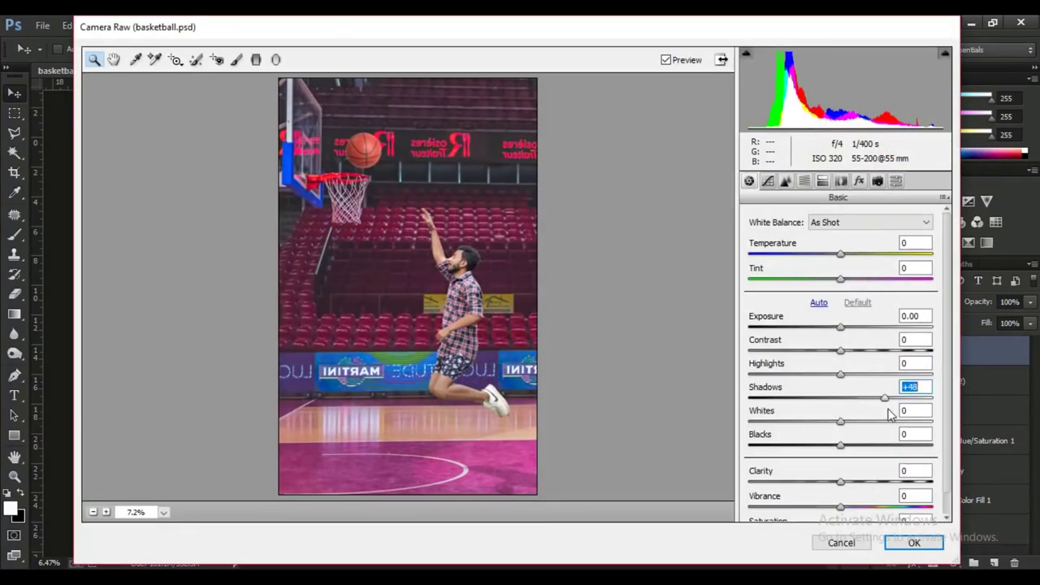
left_click_drag(853, 286, 873, 291)
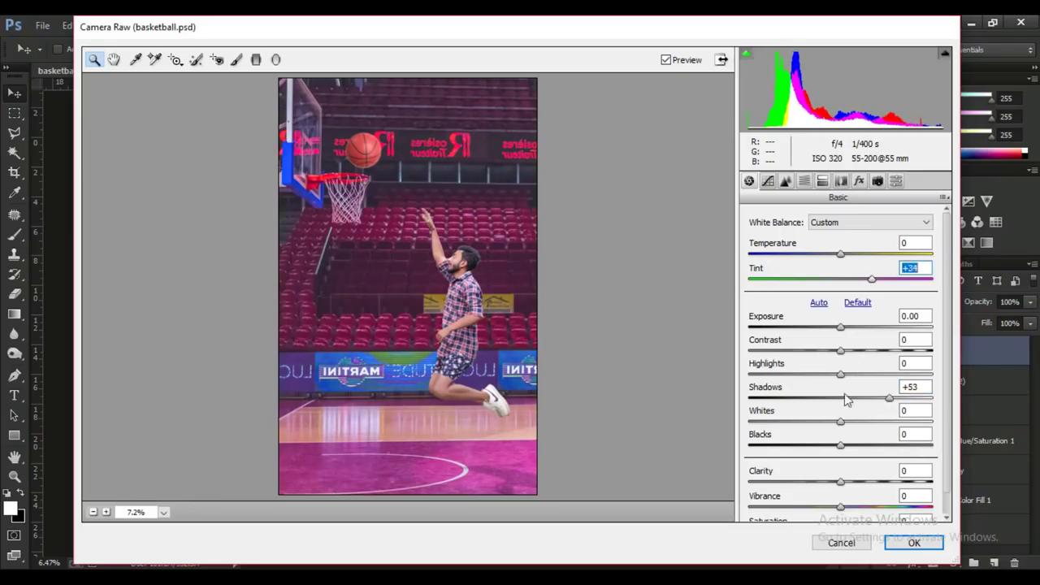
left_click_drag(846, 453, 828, 453)
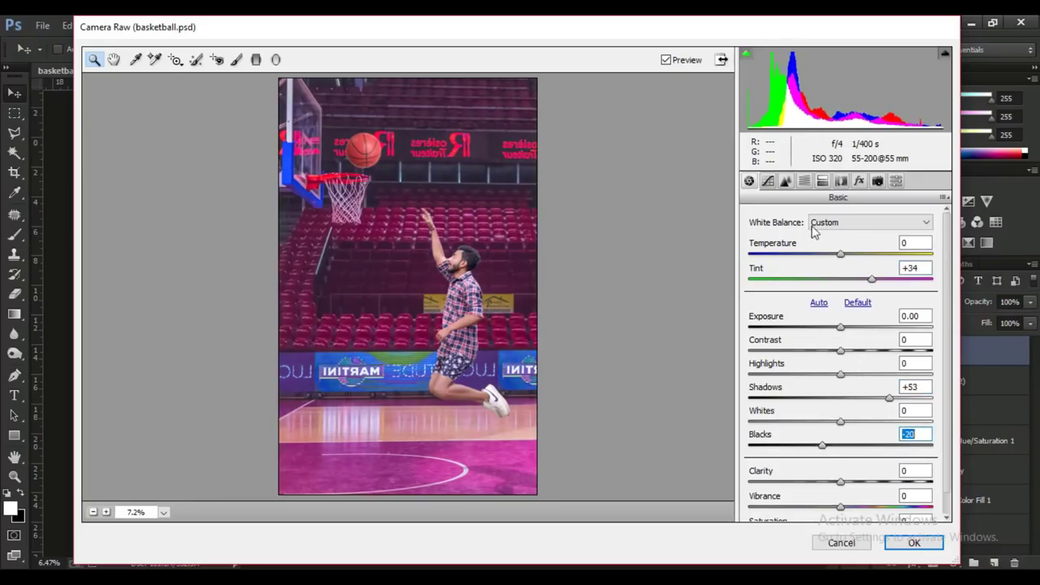
- Split-tone the highlights toward hue 198 with slight saturation
left_click(822, 181)
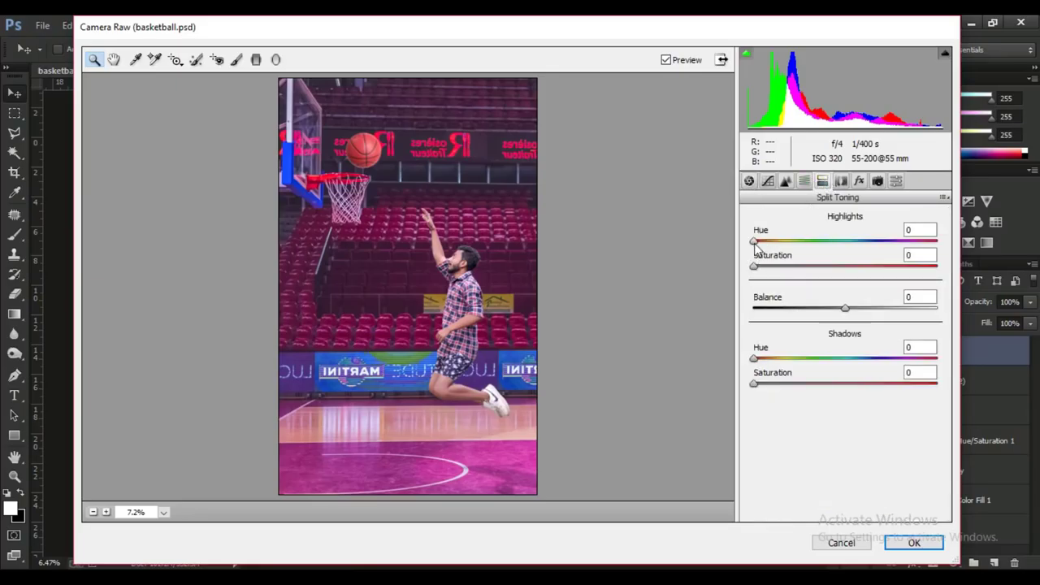
left_click_drag(754, 242, 854, 242)
mouse_move(753, 267)
left_mouse_down()
mouse_move(795, 280)
mouse_move(783, 287)
left_mouse_up()
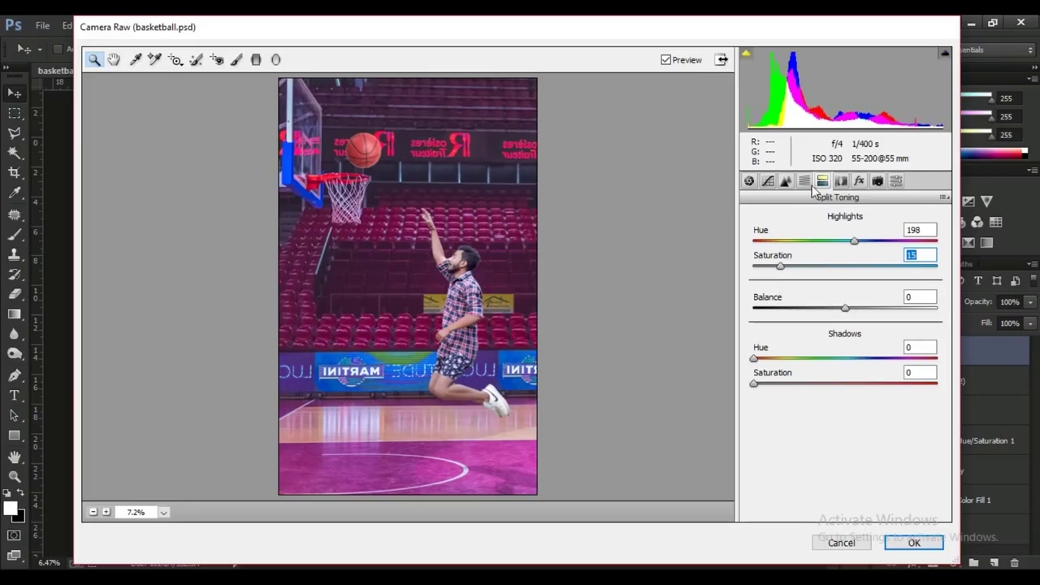
- Shape the RGB tone curve with mid and shadow points and a lifted black point
left_click(768, 180)
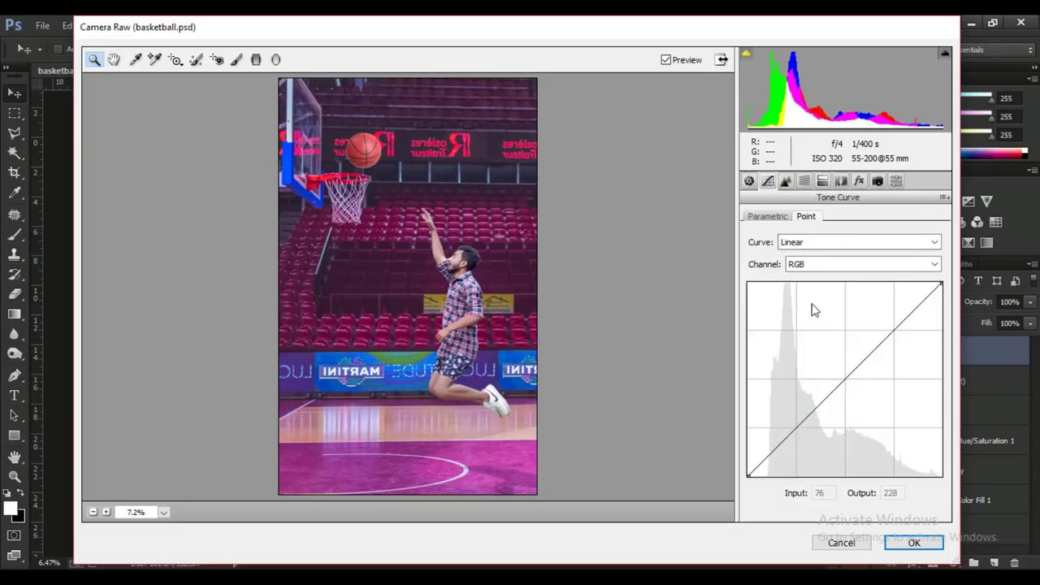
left_click(844, 378)
left_click(795, 426)
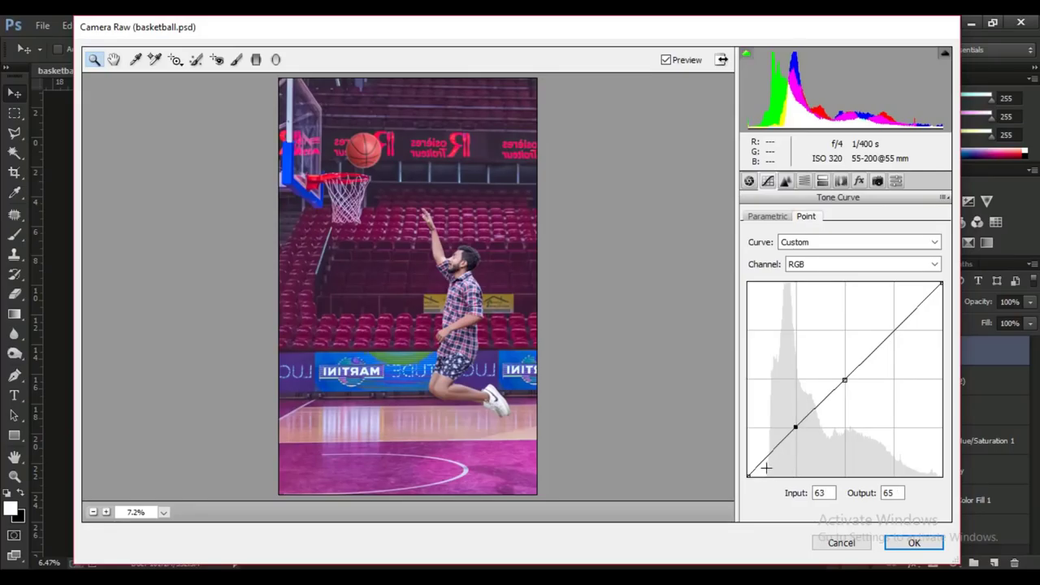
left_click_drag(794, 427, 795, 428)
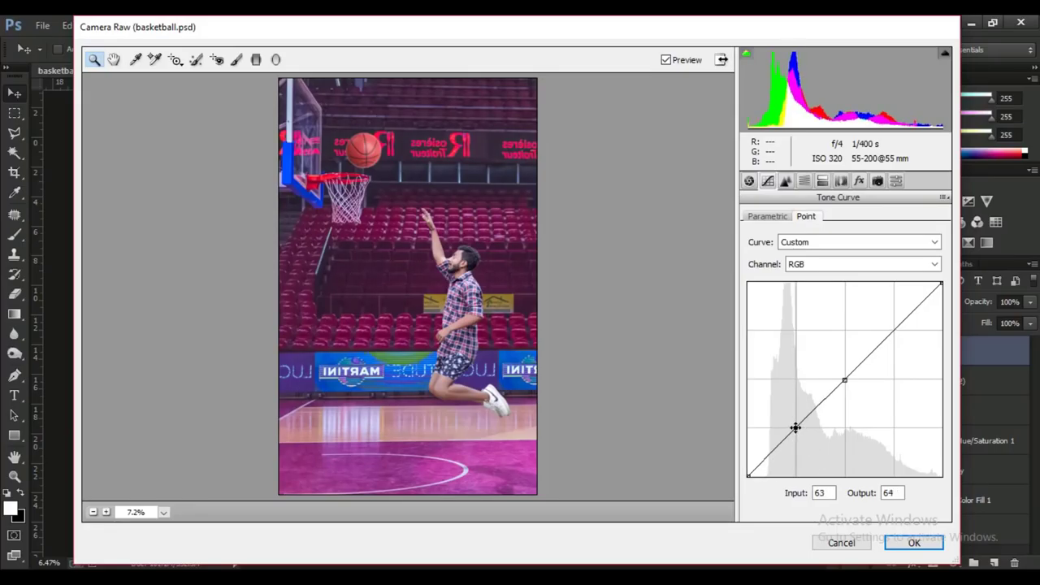
left_click(748, 476)
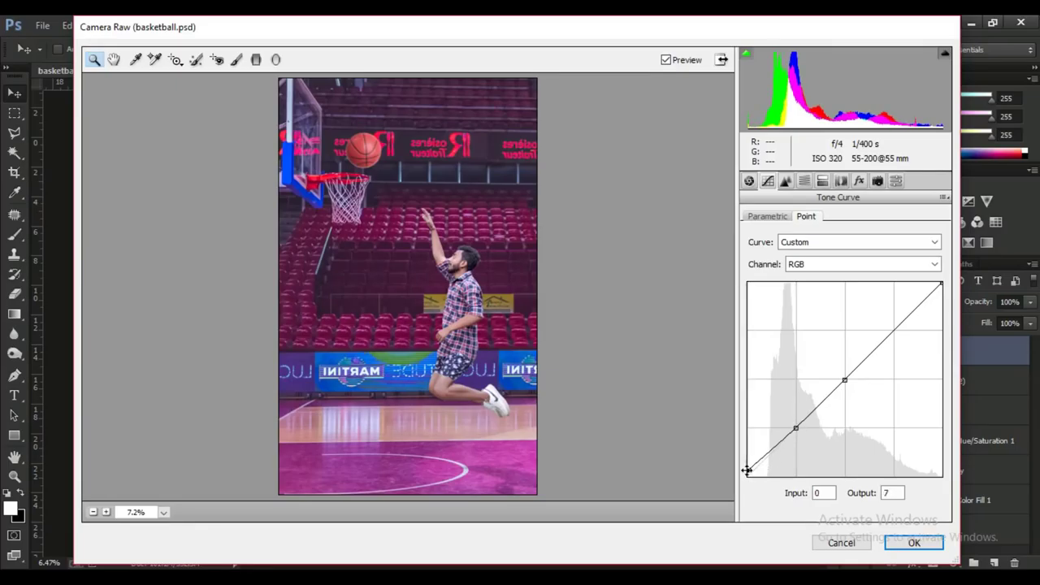
left_click_drag(745, 470, 744, 464)
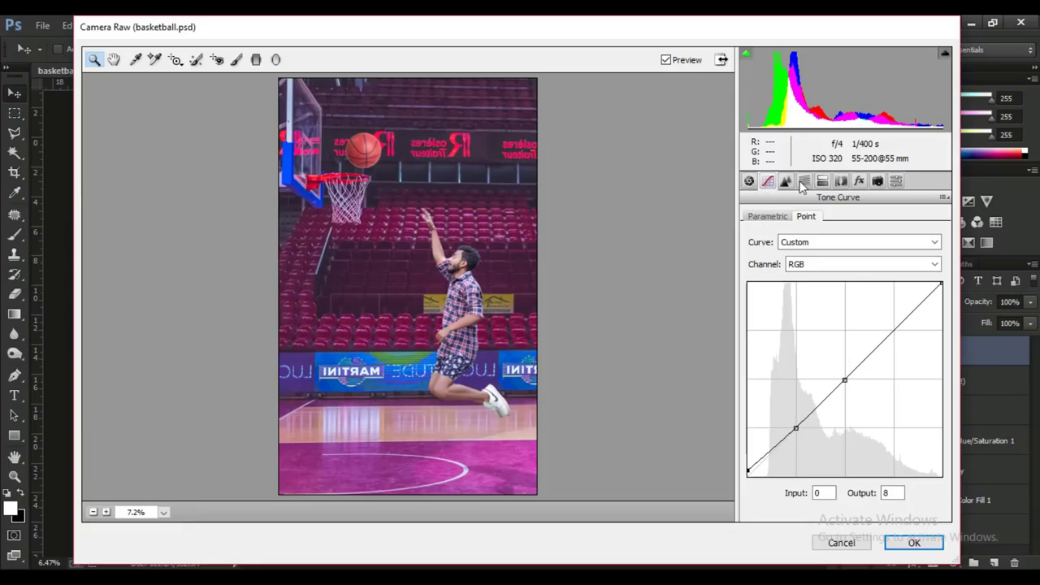
- Add shadow, mid and highlight points on the Blue curve, then deepen Blacks to -31
left_click(862, 264)
left_click(813, 316)
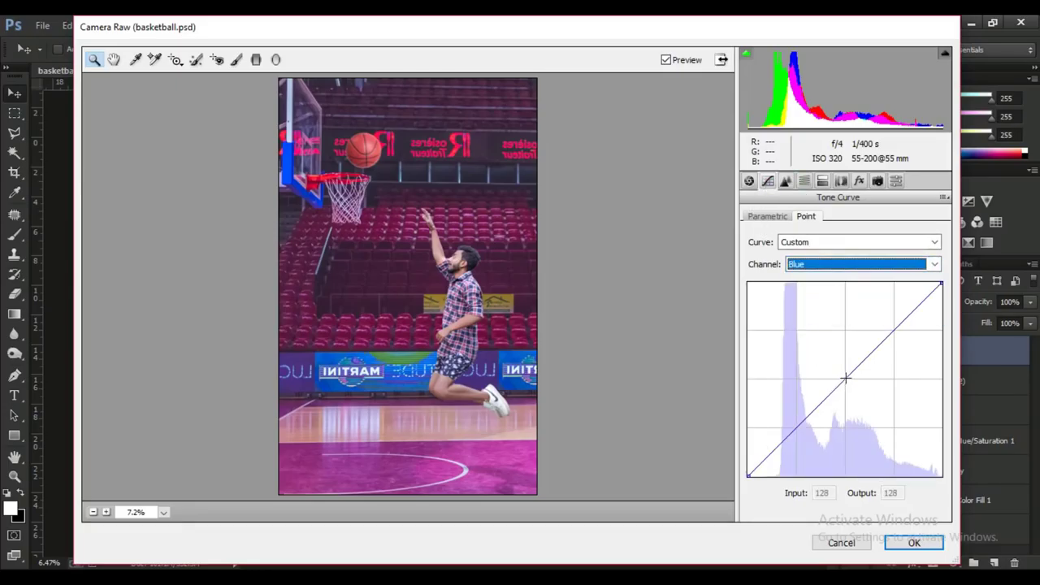
left_click_drag(846, 378, 849, 378)
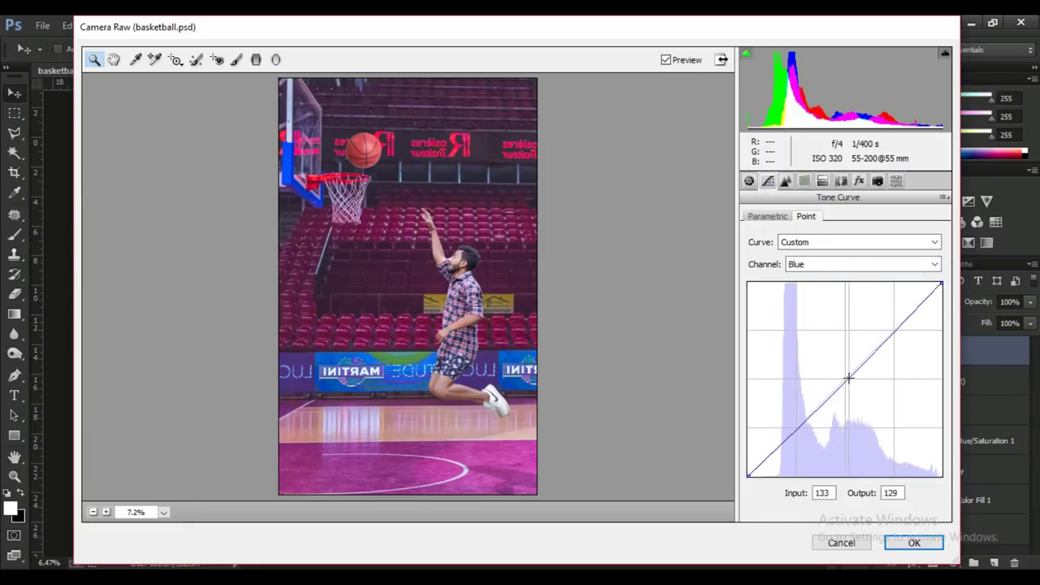
left_click_drag(796, 428, 795, 428)
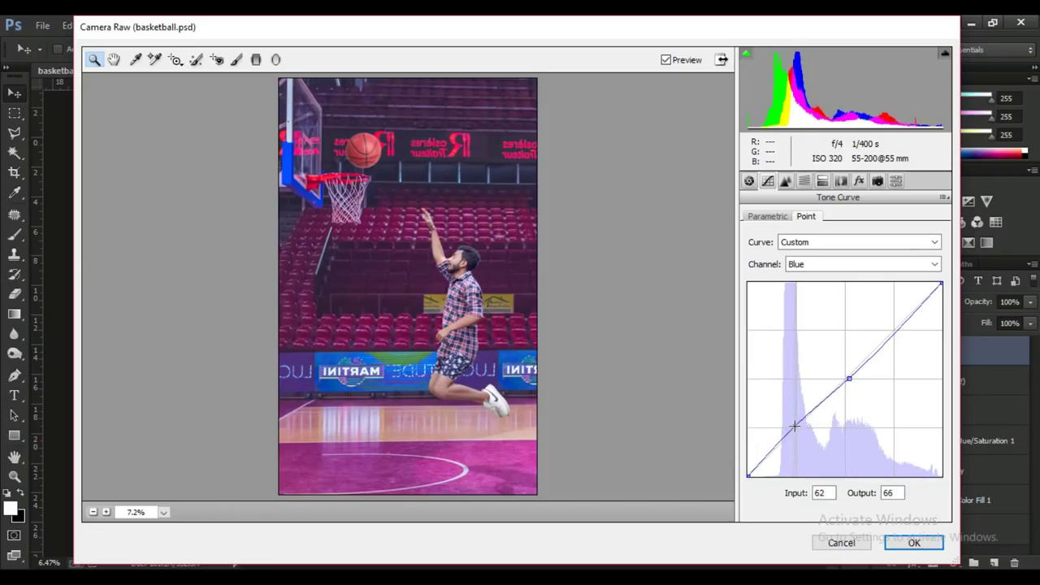
left_click(847, 378)
left_click(894, 331)
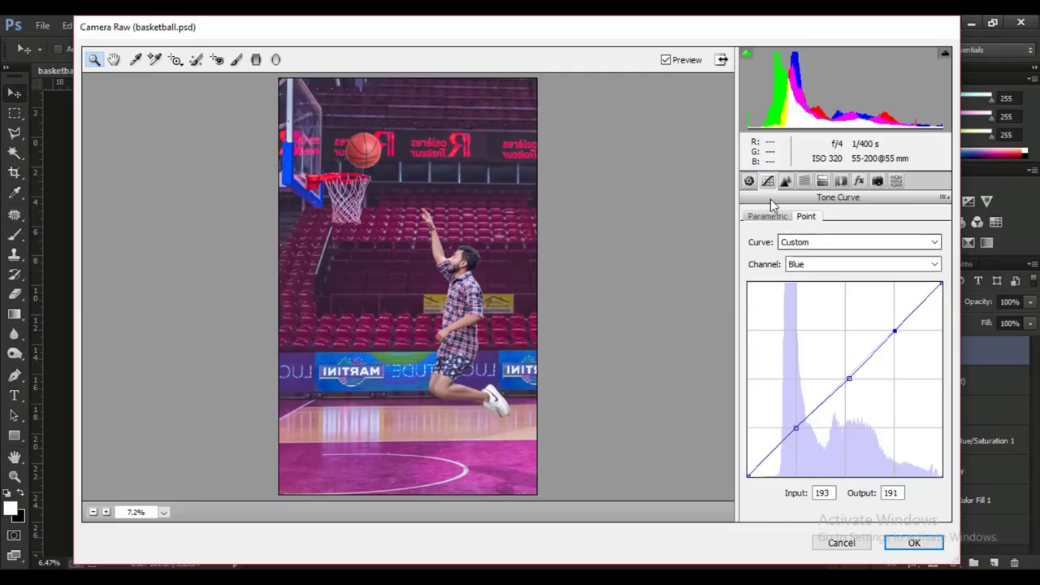
left_click(749, 181)
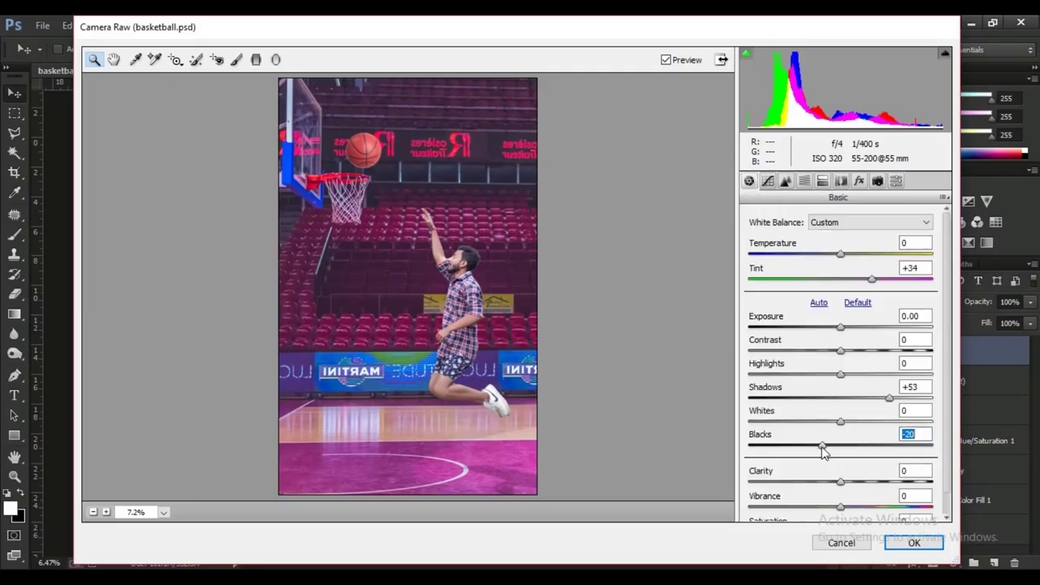
left_click_drag(823, 453, 814, 464)
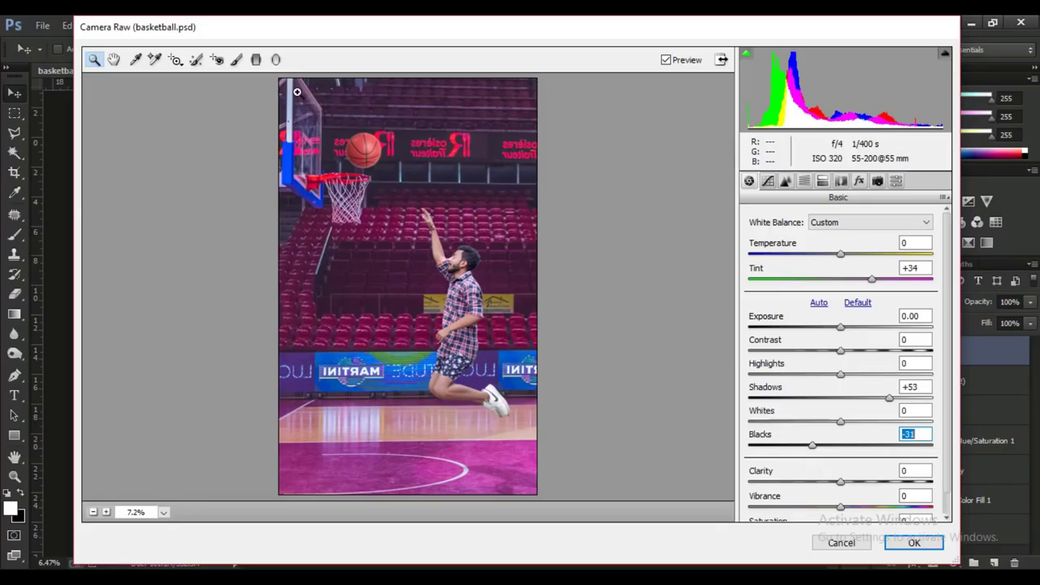
- Add a radial filter at Exposure -0.65 that darkens around the player
left_click(277, 59)
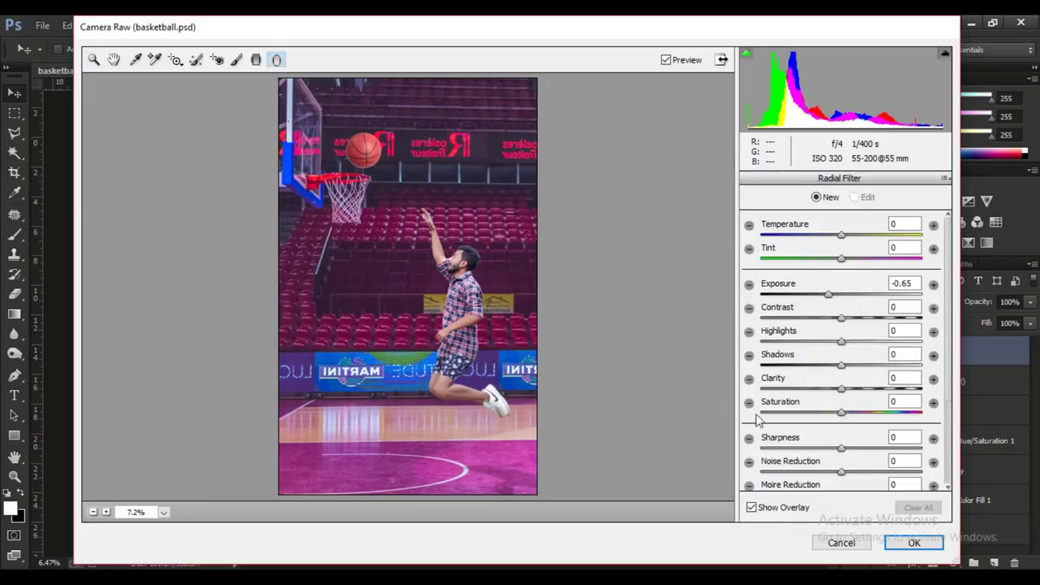
left_click_drag(469, 281, 661, 445)
left_click_drag(610, 414, 496, 338)
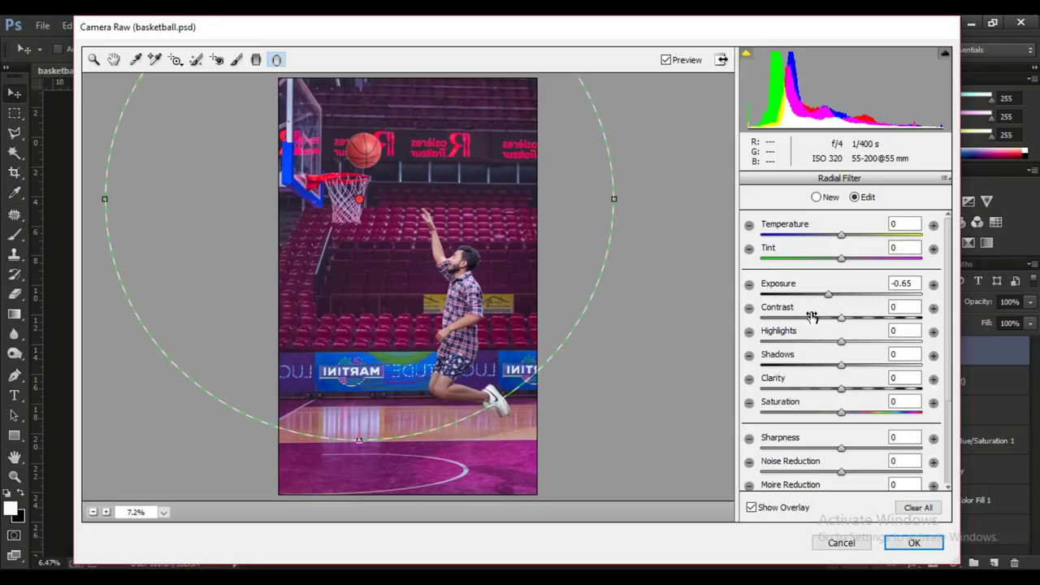
left_click(674, 63)
left_click(673, 63)
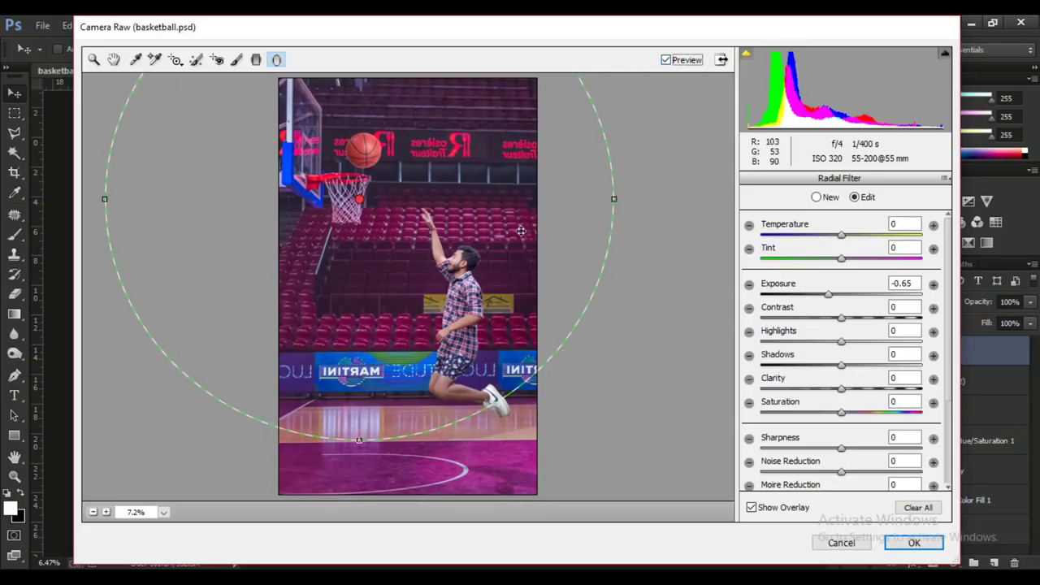
key("ctrl+minus")
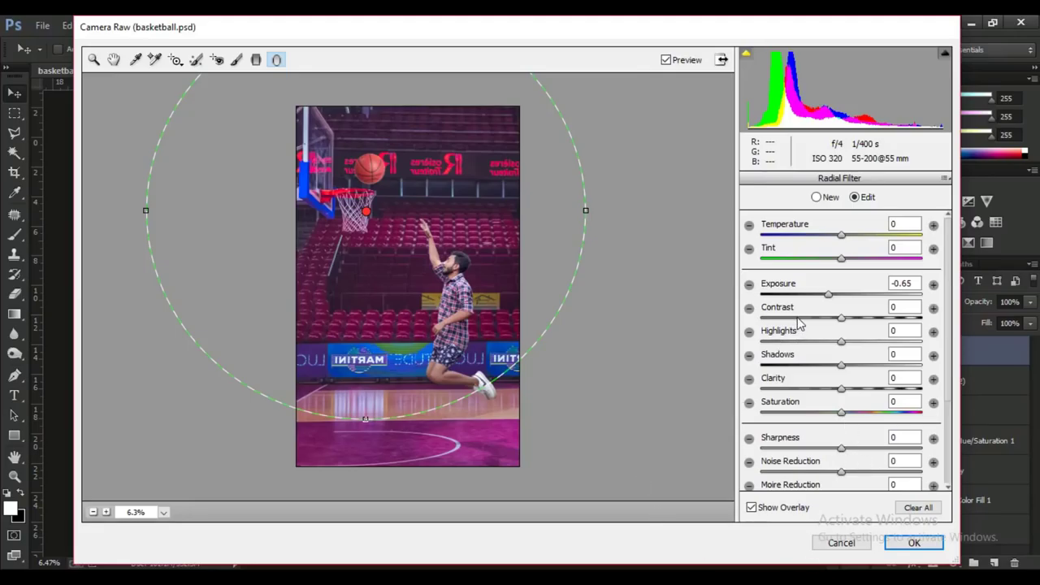
- Bring up the HSL Luminance sliders with the Targeted Adjustment tool active
left_click(114, 59)
left_click(804, 181)
left_click(798, 242)
left_click(826, 244)
left_click(176, 59)
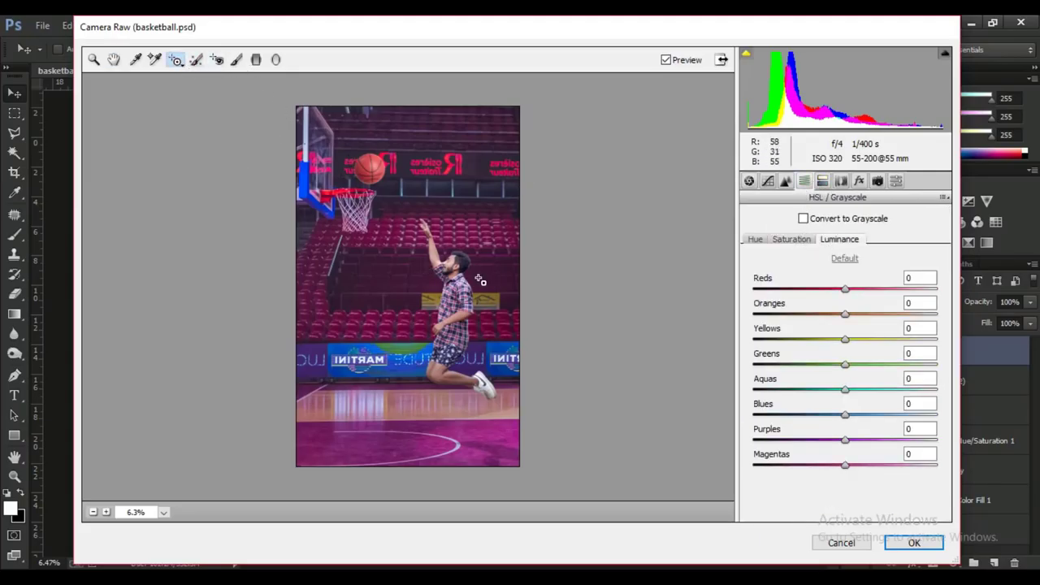
- Try brightening reds and oranges luminance, then reset Reds luminance to 0
left_click_drag(447, 380, 459, 384)
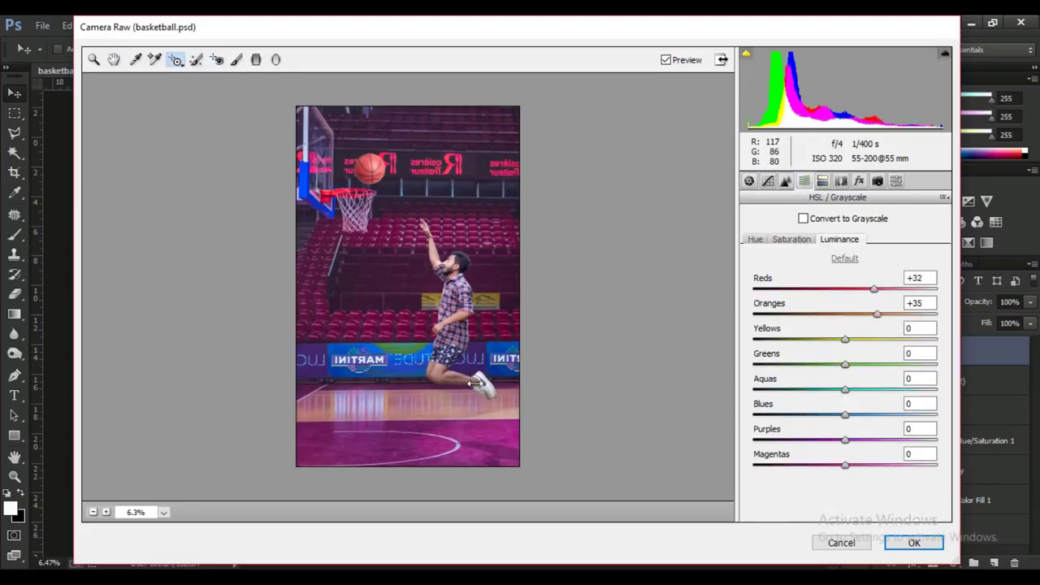
left_click_drag(459, 384, 449, 385)
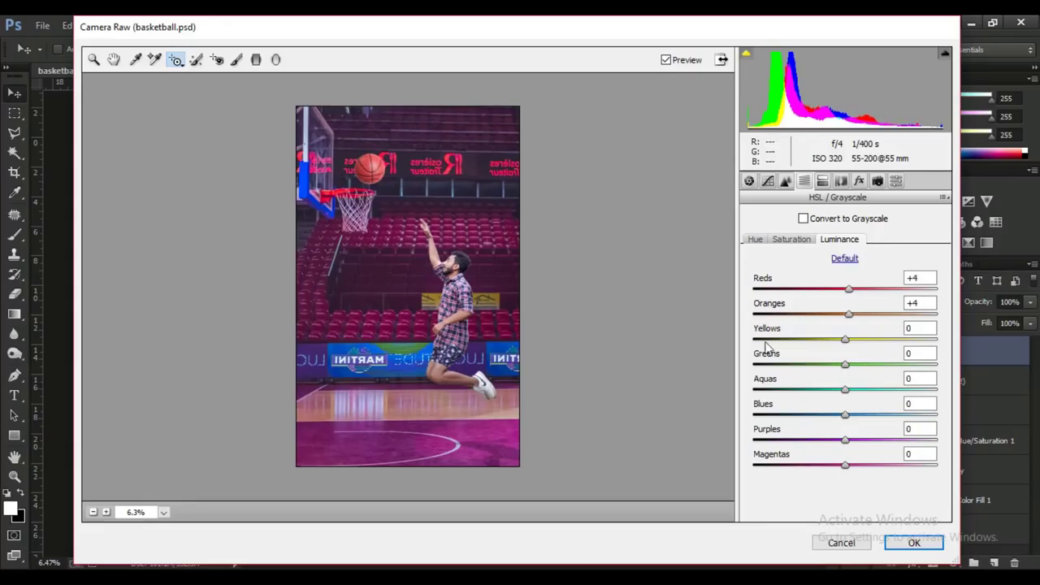
left_click_drag(849, 289, 849, 330)
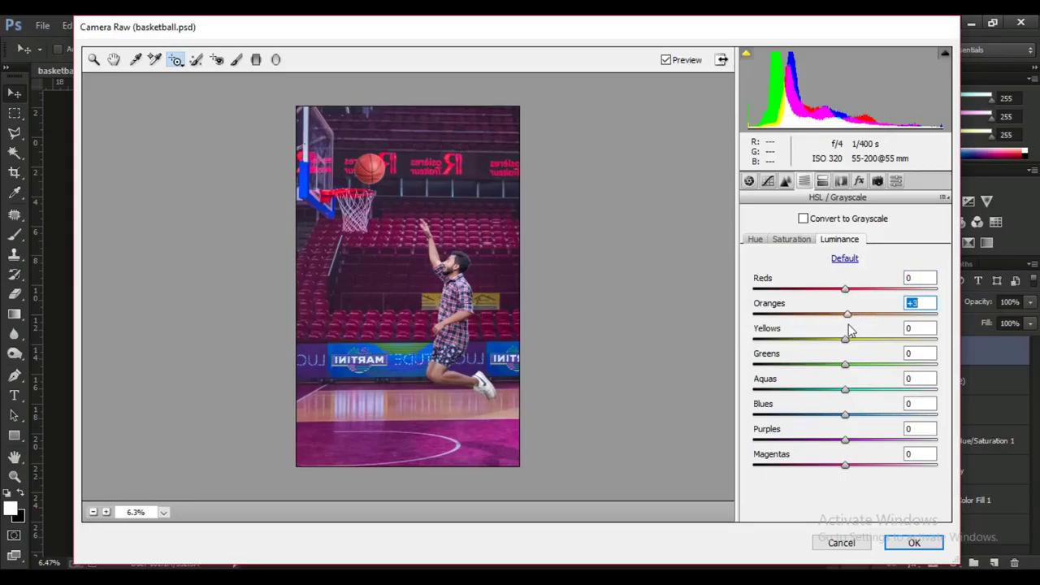
left_click(748, 181)
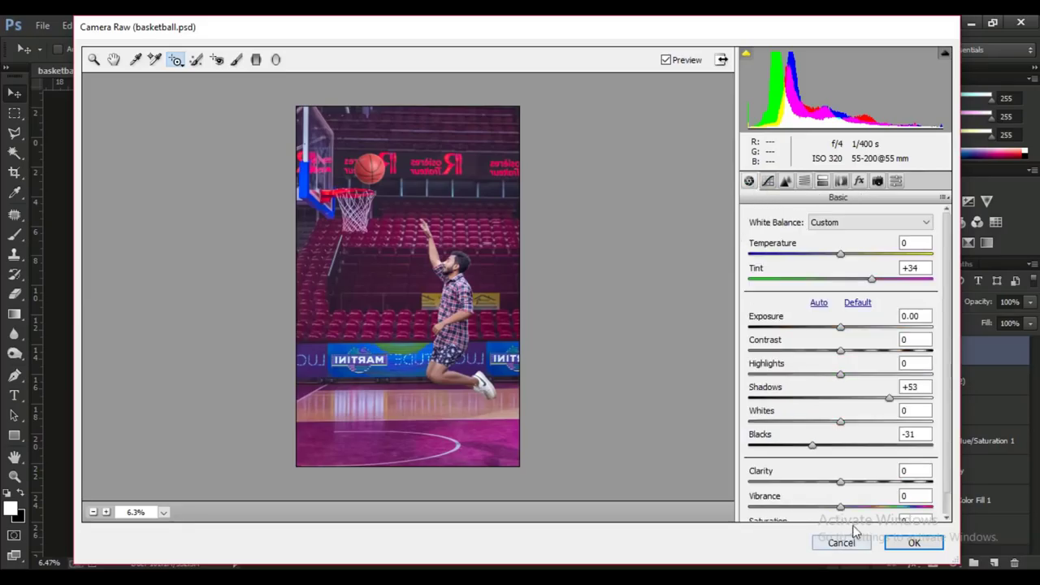
left_click(804, 181)
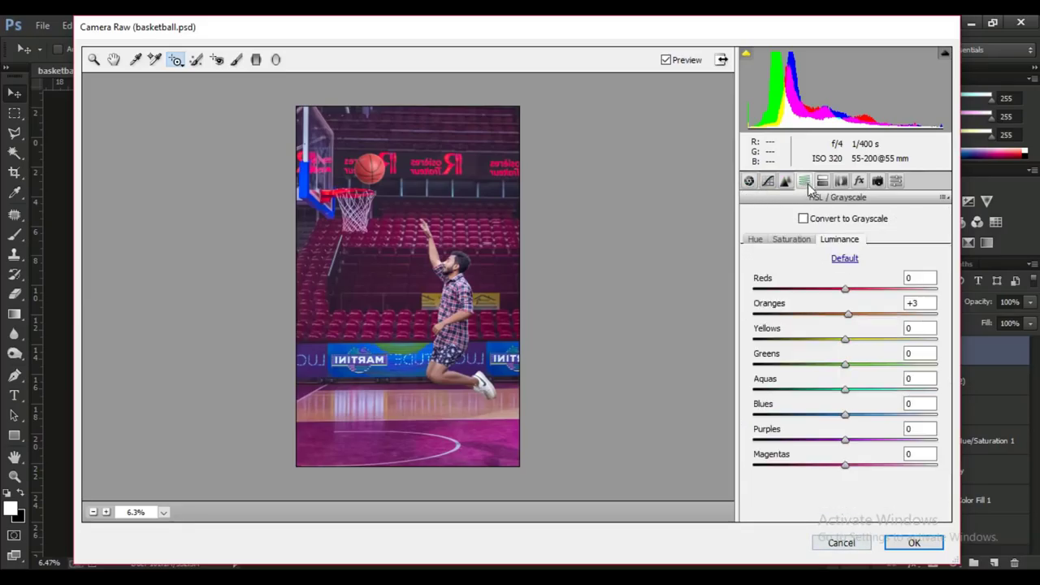
- Raise Aquas saturation to +63 and Blues saturation to +53
left_click(785, 239)
left_click_drag(846, 395, 903, 392)
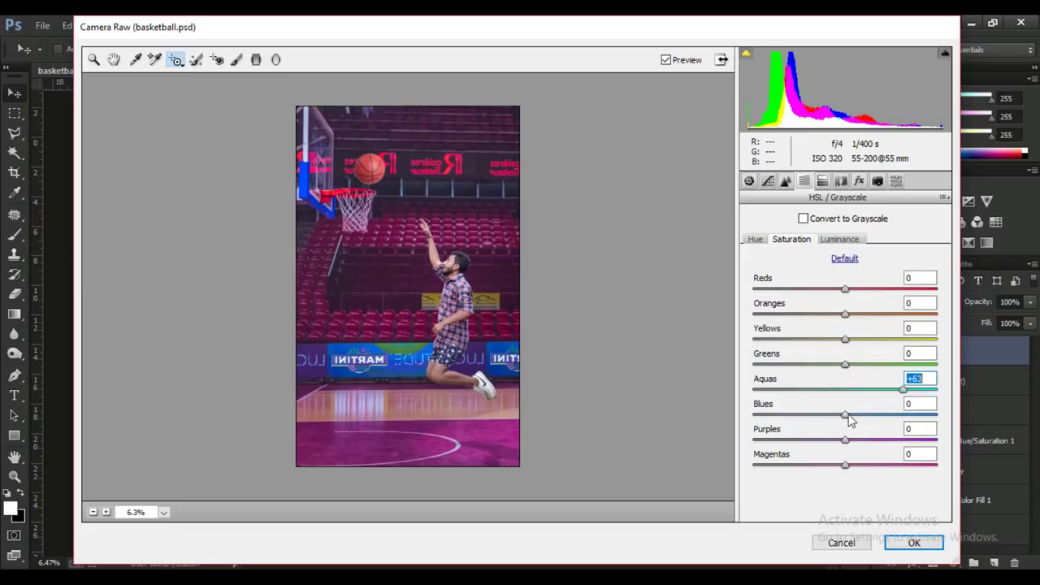
left_click_drag(845, 414, 884, 414)
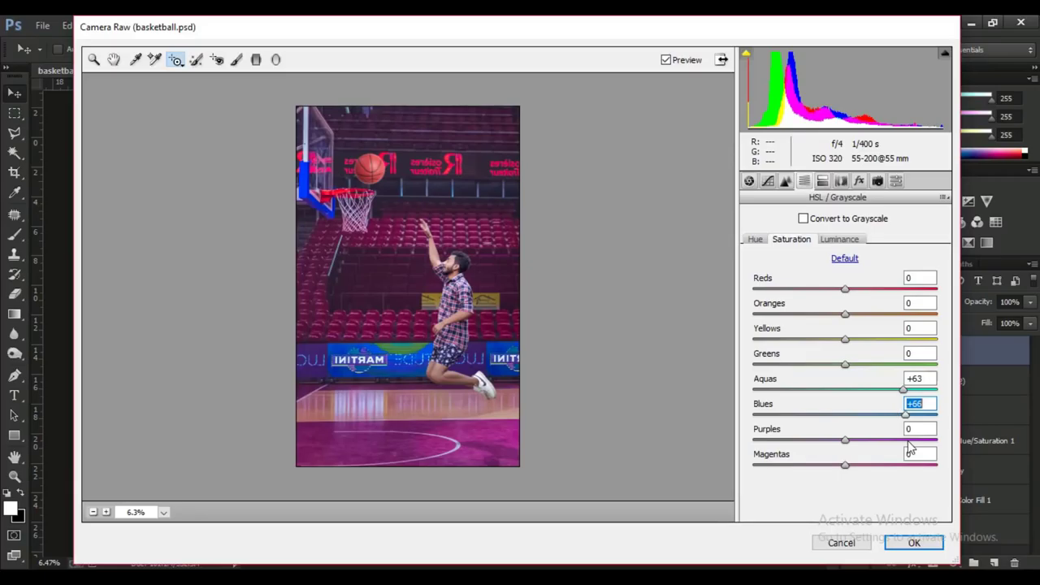
key("shift+Up")
- Shift Magentas hue slightly and Purples hue to +9, then apply Camera Raw
left_click(755, 240)
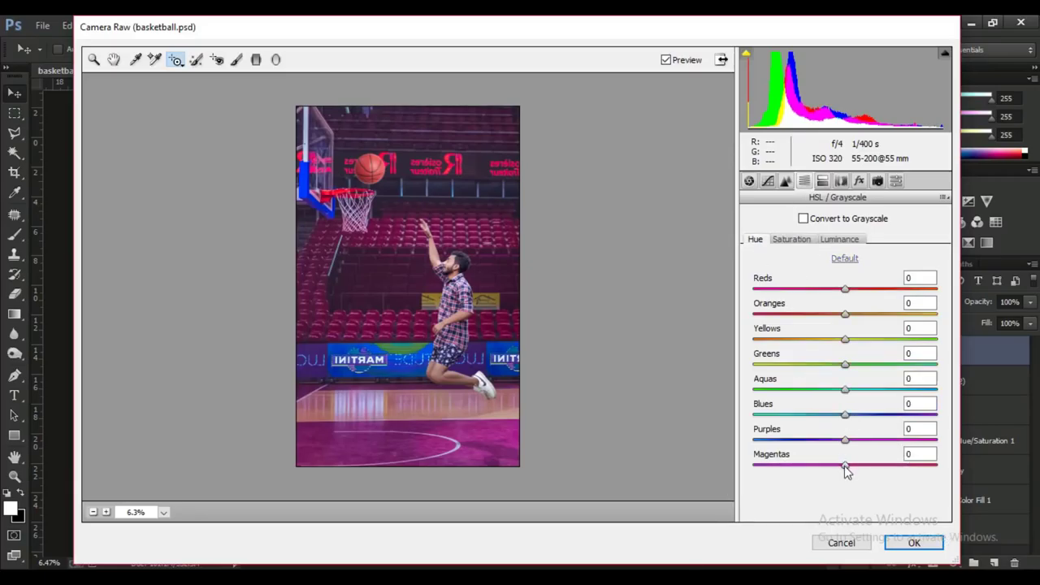
left_click_drag(845, 470, 846, 483)
mouse_move(845, 442)
left_mouse_down()
mouse_move(890, 458)
mouse_move(853, 463)
left_mouse_up()
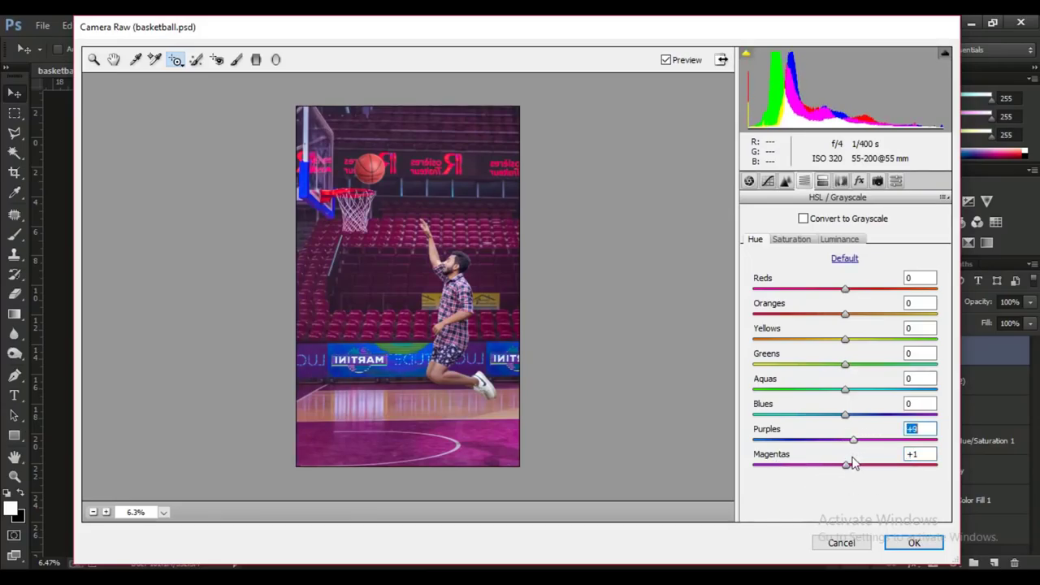
left_click(914, 542)
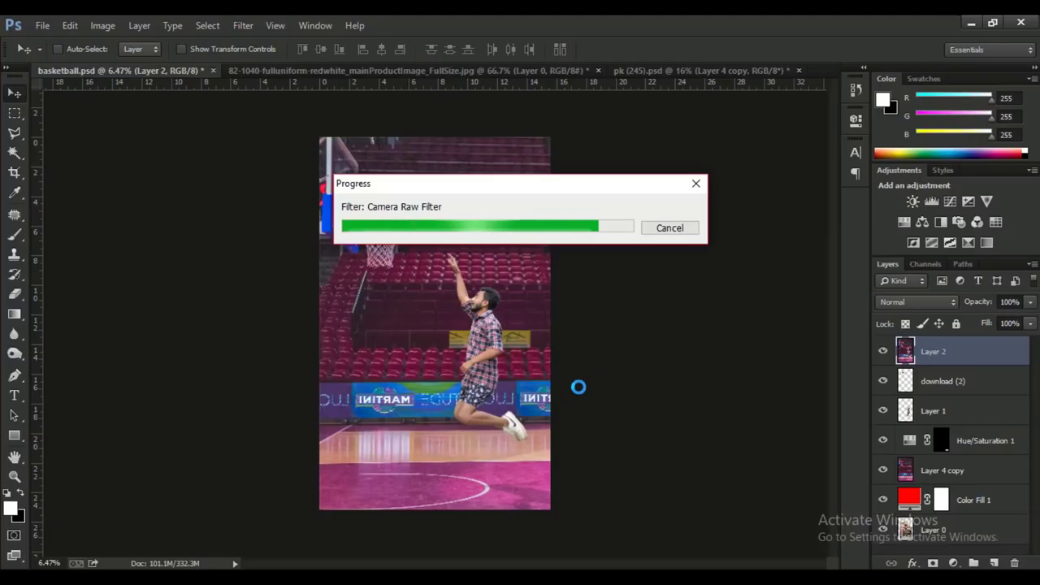
- Zoom in to inspect the player's face and pick the Blur tool
scroll(504, 331, "up", 3)
scroll(504, 309, "up", 2)
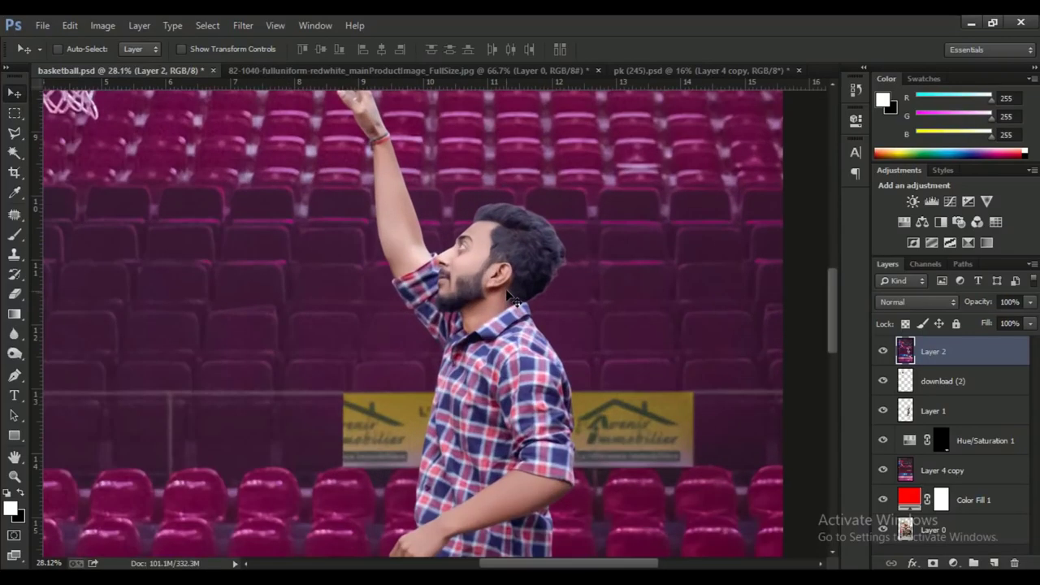
scroll(504, 284, "down", 1)
scroll(504, 264, "up", 2)
scroll(501, 260, "up", 2)
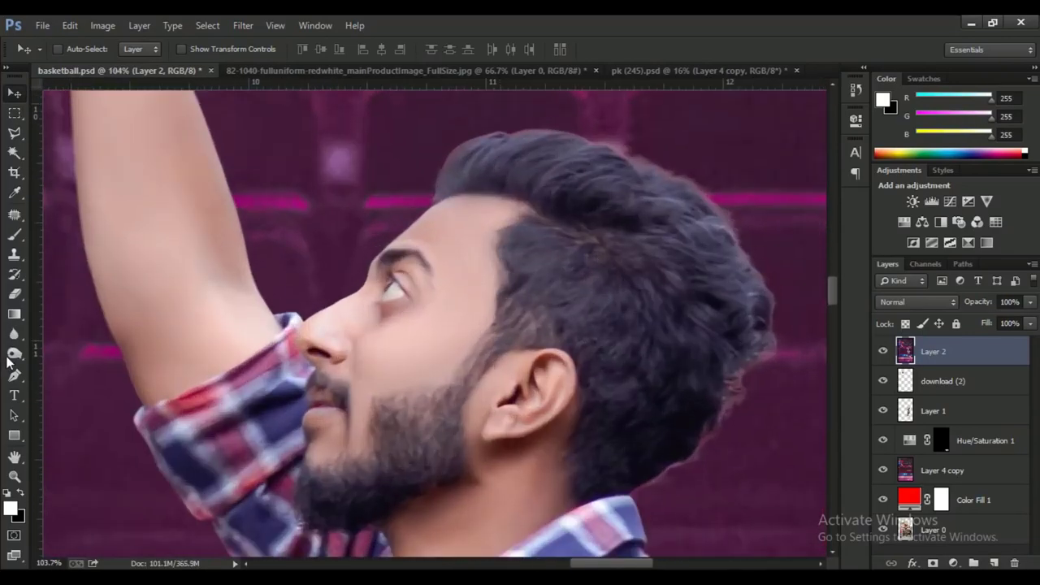
left_click(14, 334)
- Zoom back out and load the jumping man's outline as the selection
scroll(390, 272, "up", 2)
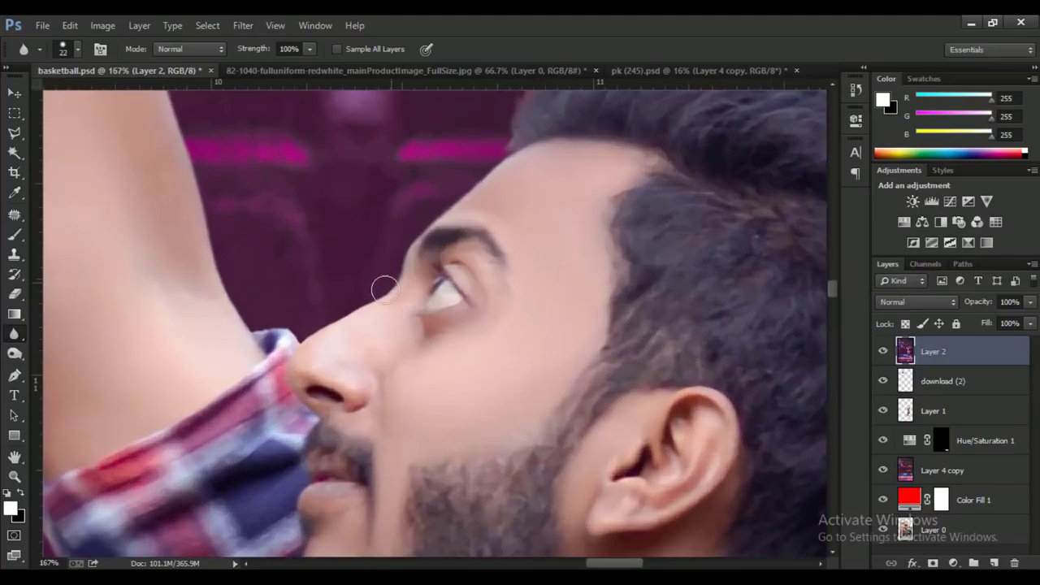
scroll(285, 273, "down", 2)
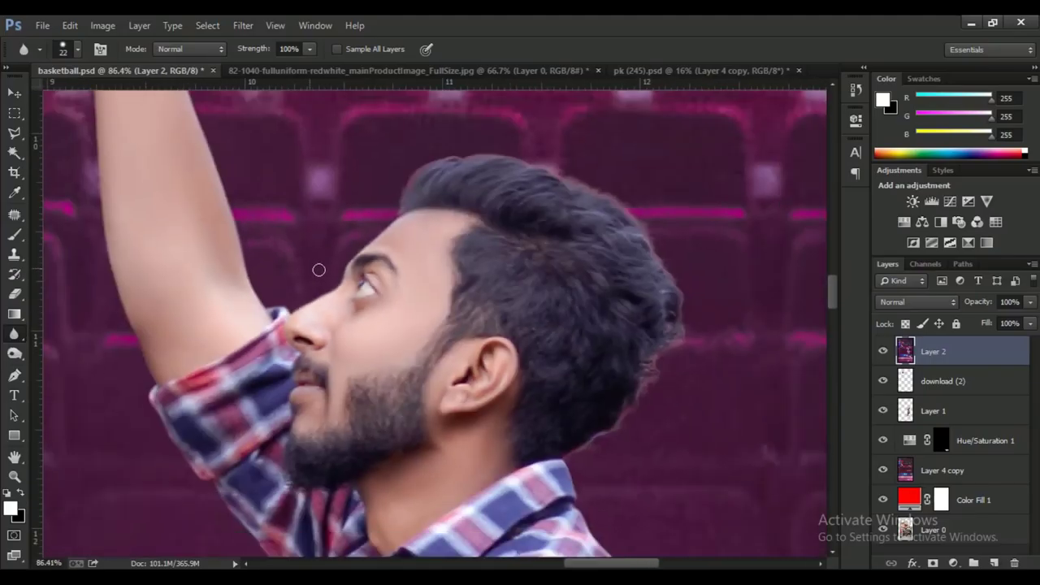
scroll(311, 268, "down", 2)
scroll(365, 309, "down", 2)
scroll(423, 350, "down", 1)
scroll(517, 412, "down", 2)
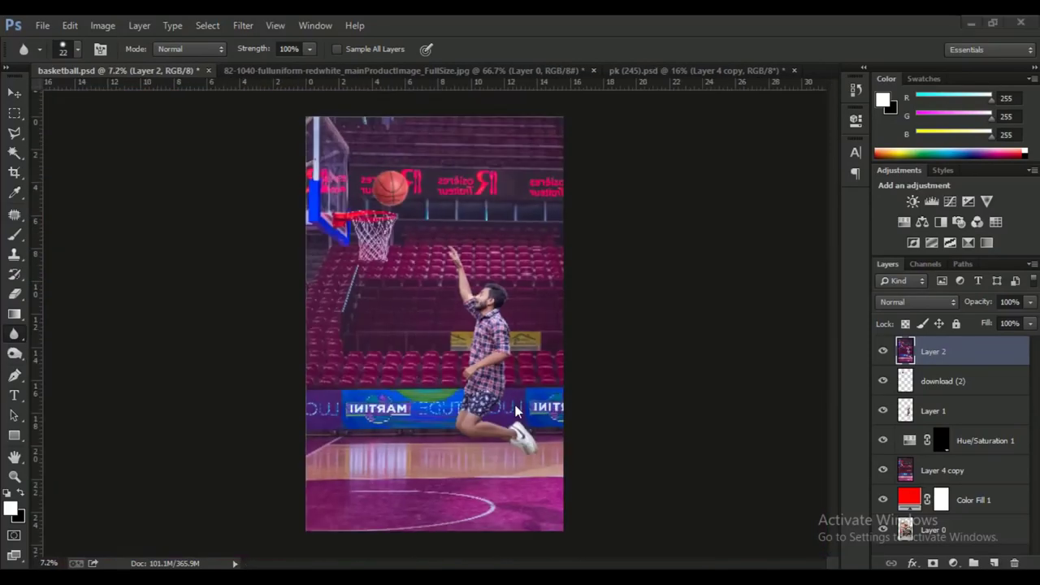
left_click(906, 410, "ctrl")
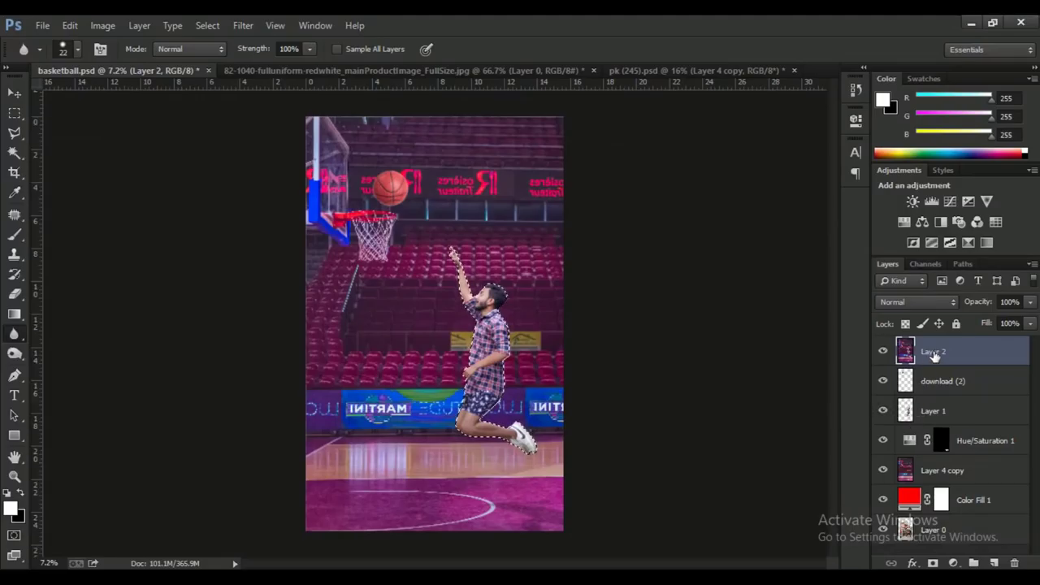
- Copy the selected man to Layer 3 and open Camera Raw zoomed on his legs
key("ctrl+j")
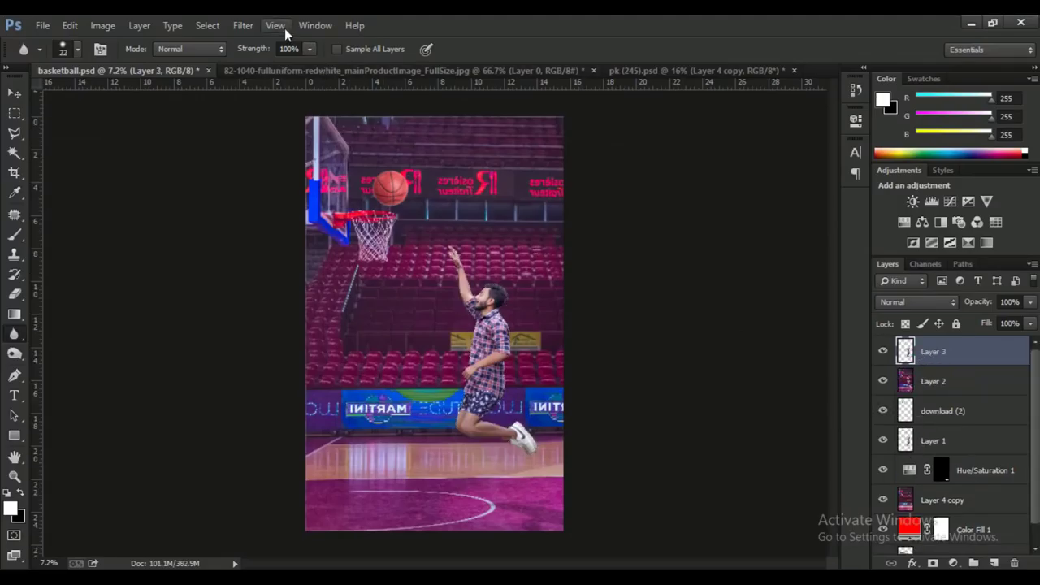
left_click(243, 25)
left_click(276, 114)
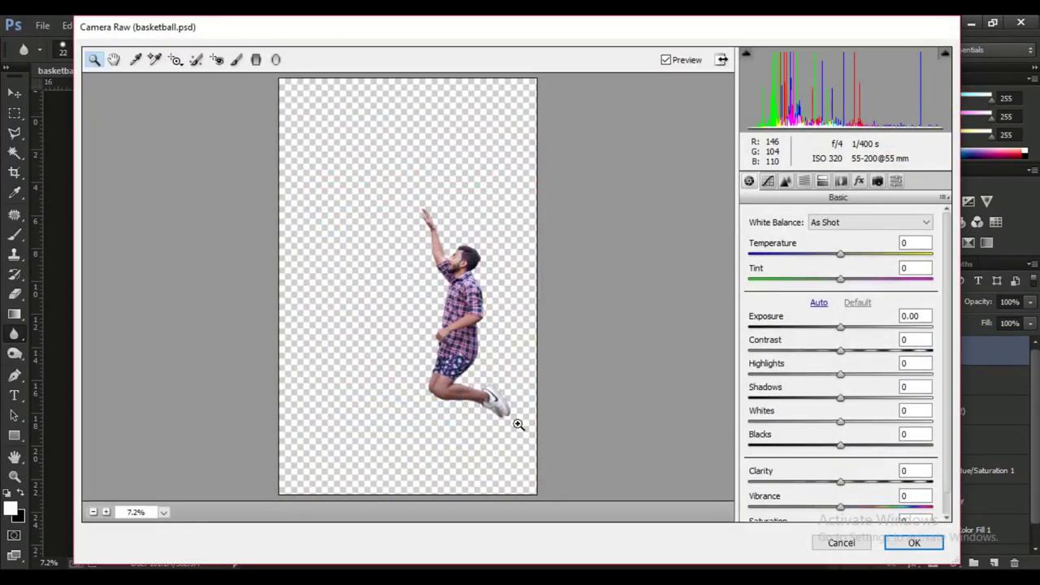
left_click(495, 420)
left_click(545, 281)
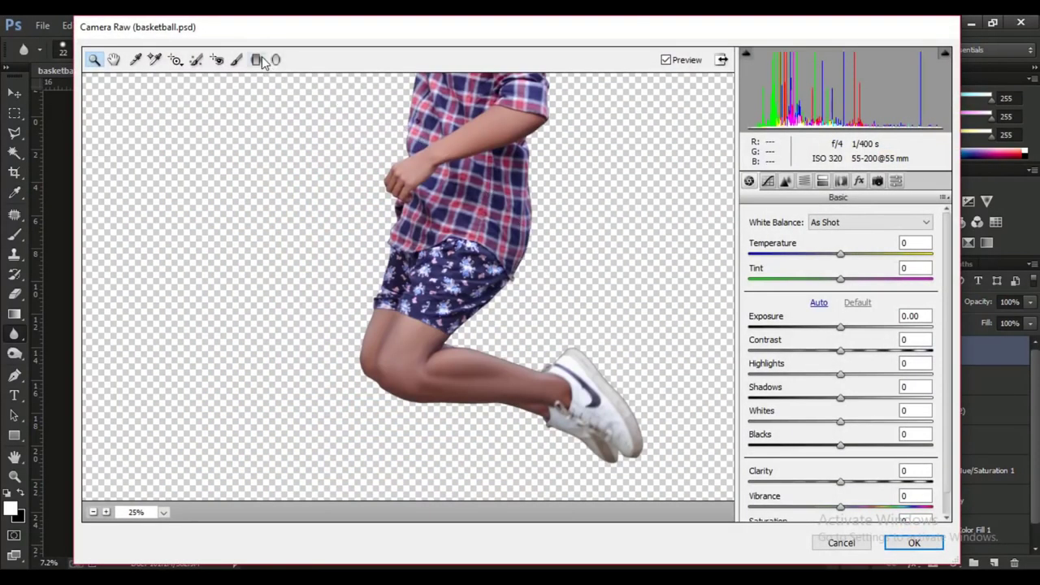
- Brush positive exposure onto the man's knee and thigh
left_click(236, 59)
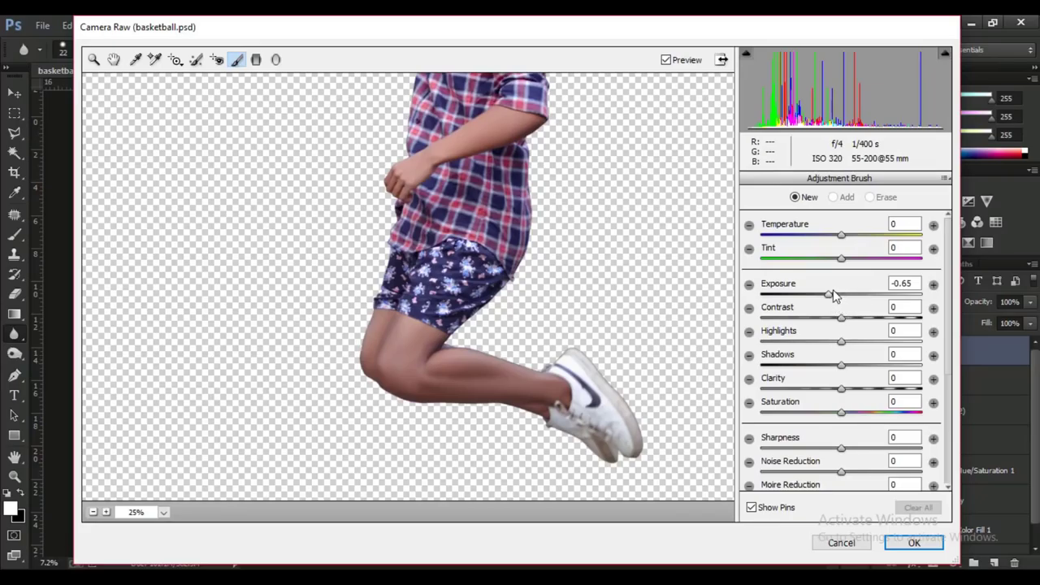
left_click_drag(829, 295, 850, 294)
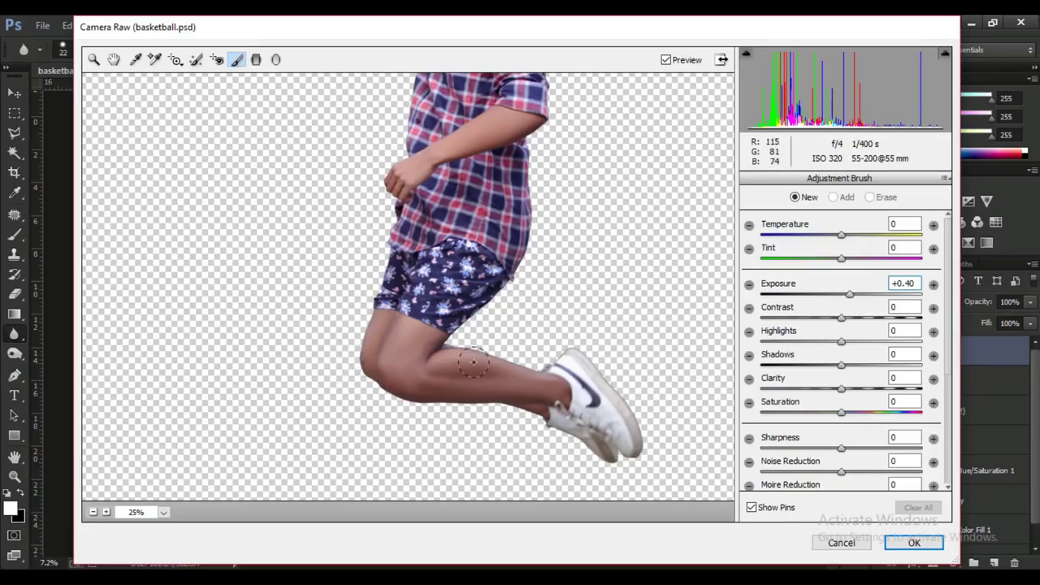
left_click(418, 377)
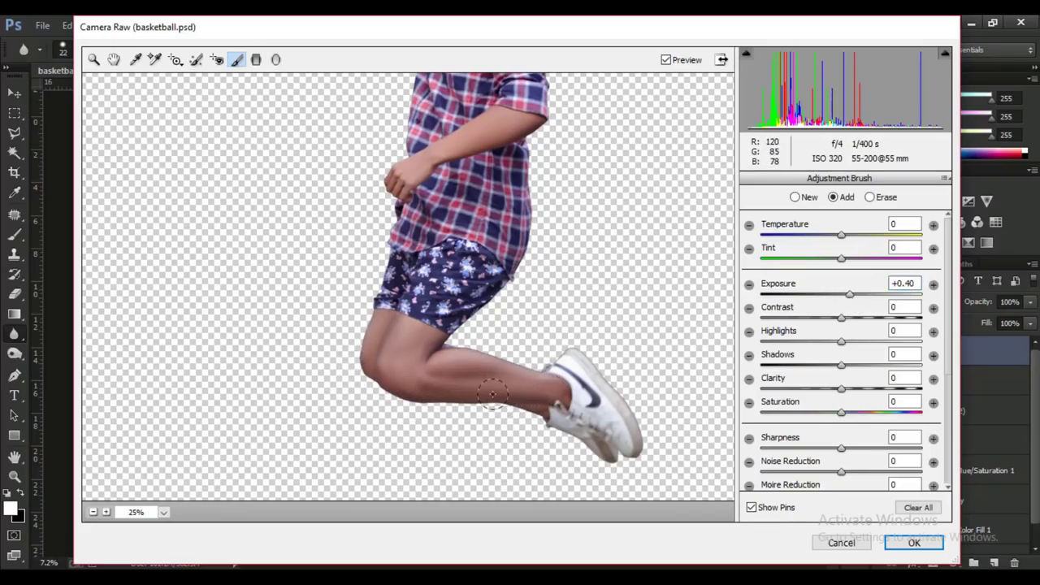
left_click_drag(376, 347, 364, 327)
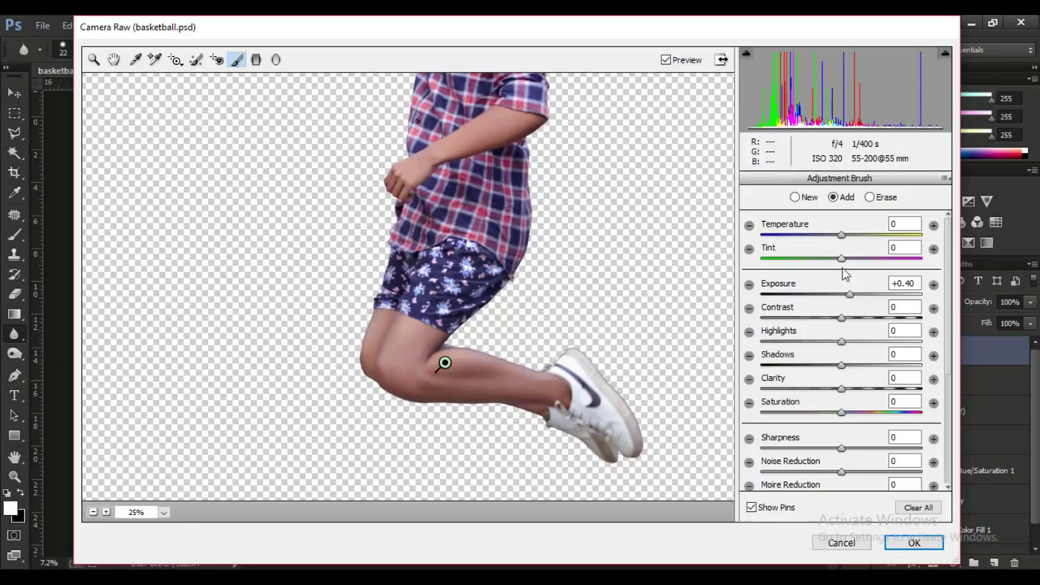
left_click_drag(852, 300, 863, 302)
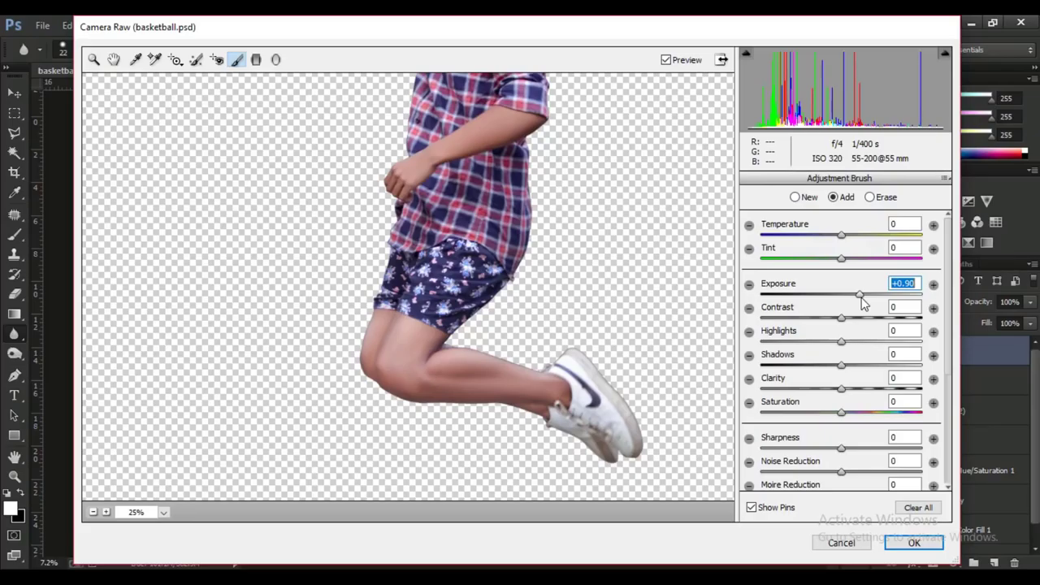
key("ctrl+minus")
key("ctrl+minus")
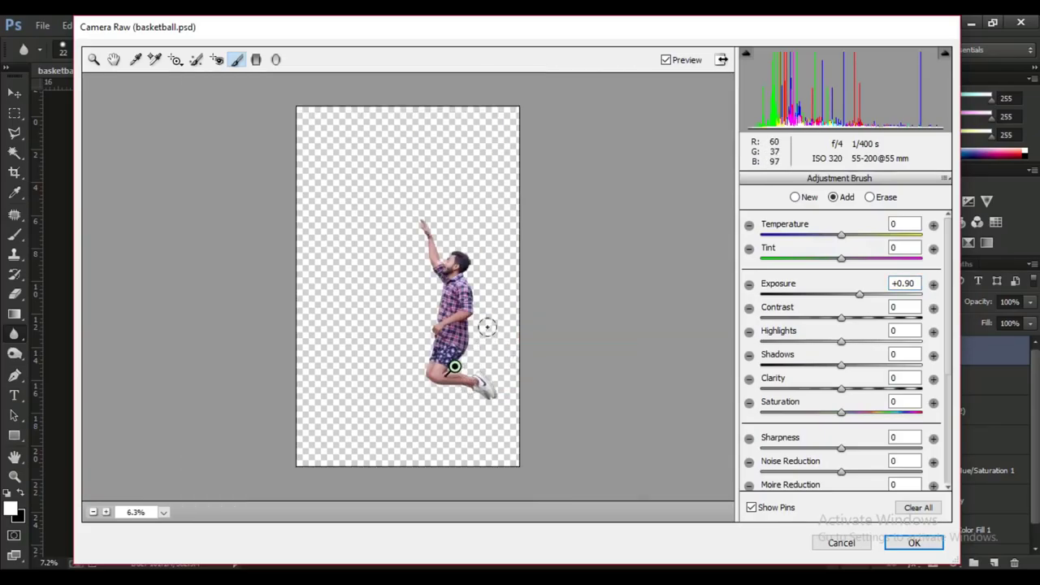
key("ctrl+plus")
key("ctrl+plus")
key("ctrl+plus")
key("ctrl+plus")
key("ctrl+plus")
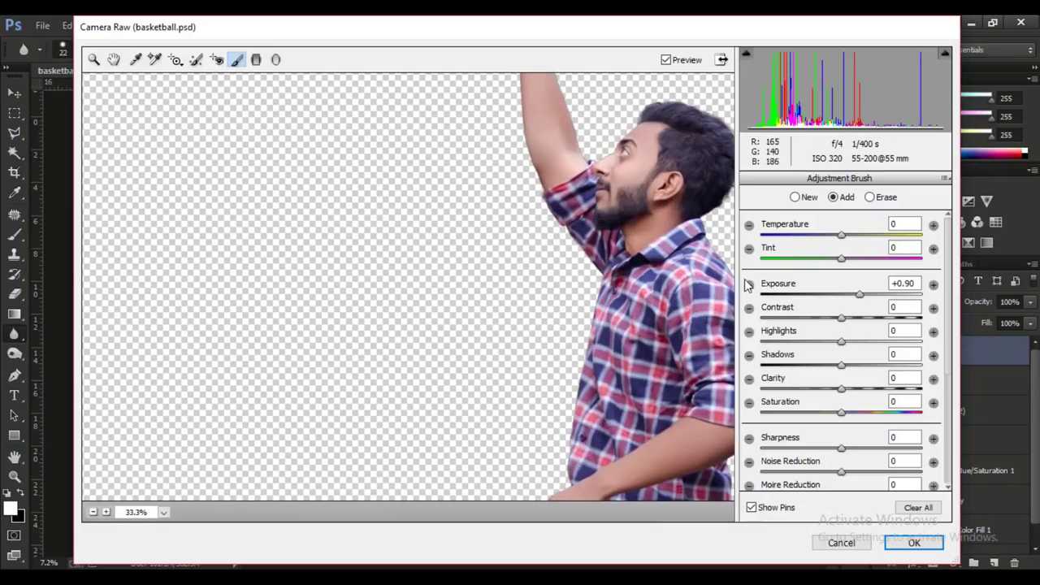
- Brush +0.45 exposure onto the man's arm and apply Camera Raw
left_click(796, 197)
left_click_drag(857, 293, 848, 294)
left_click_drag(529, 343, 432, 274)
left_click(543, 334)
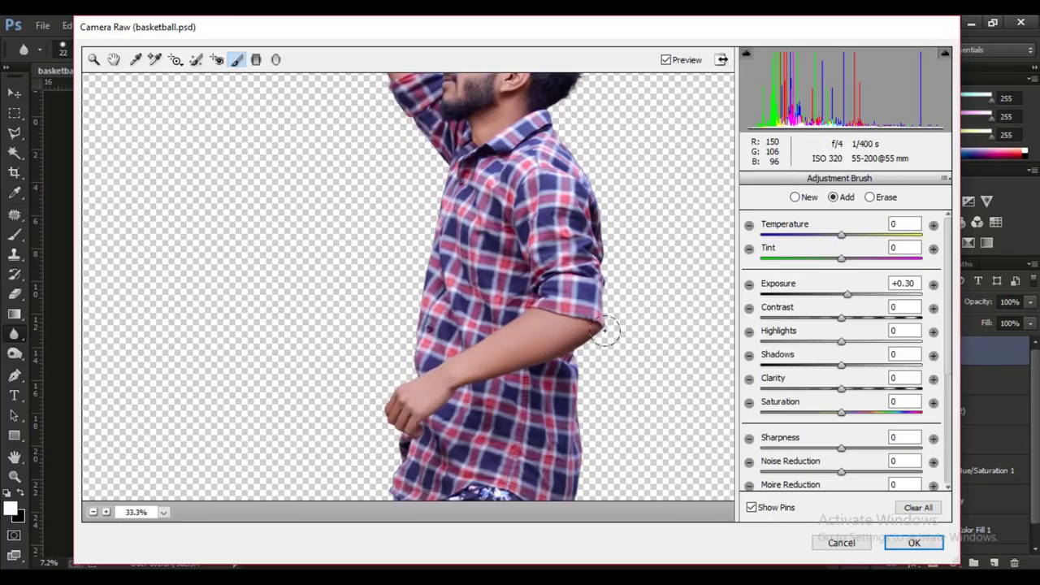
left_click_drag(850, 297, 853, 297)
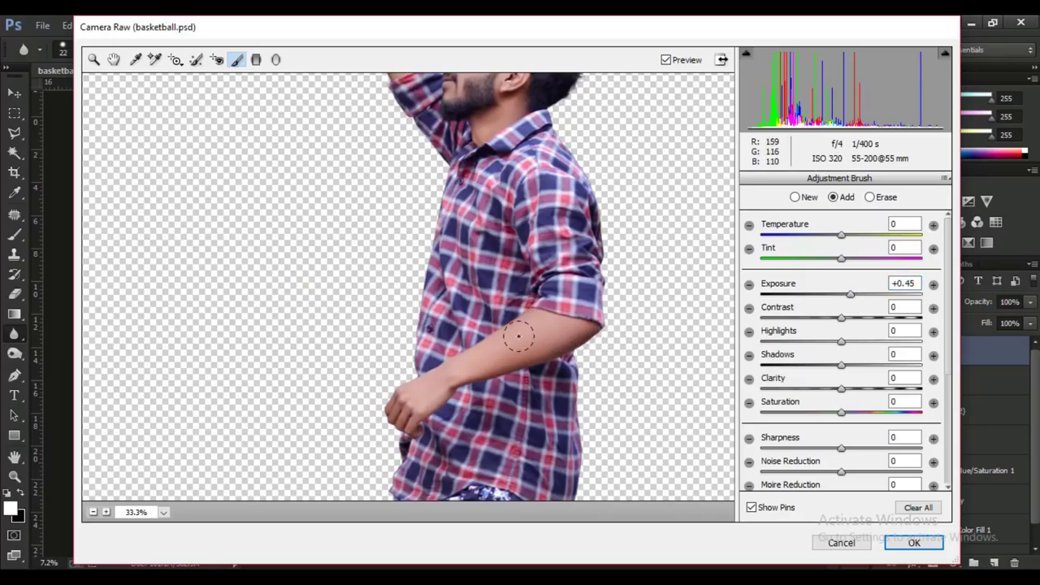
key("ctrl+minus")
key("ctrl+minus")
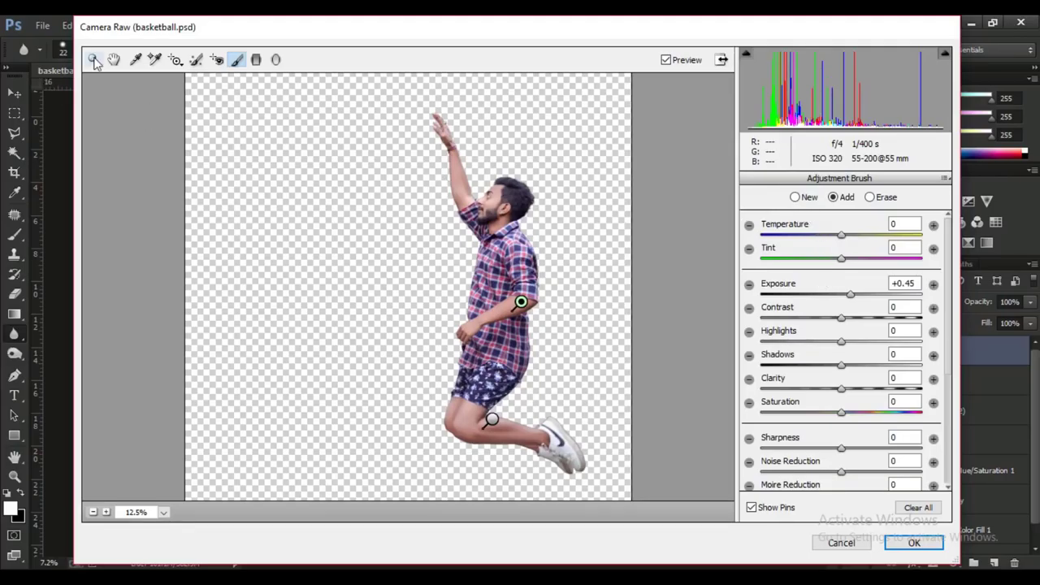
left_click(136, 59)
left_click(114, 59)
left_click(909, 543)
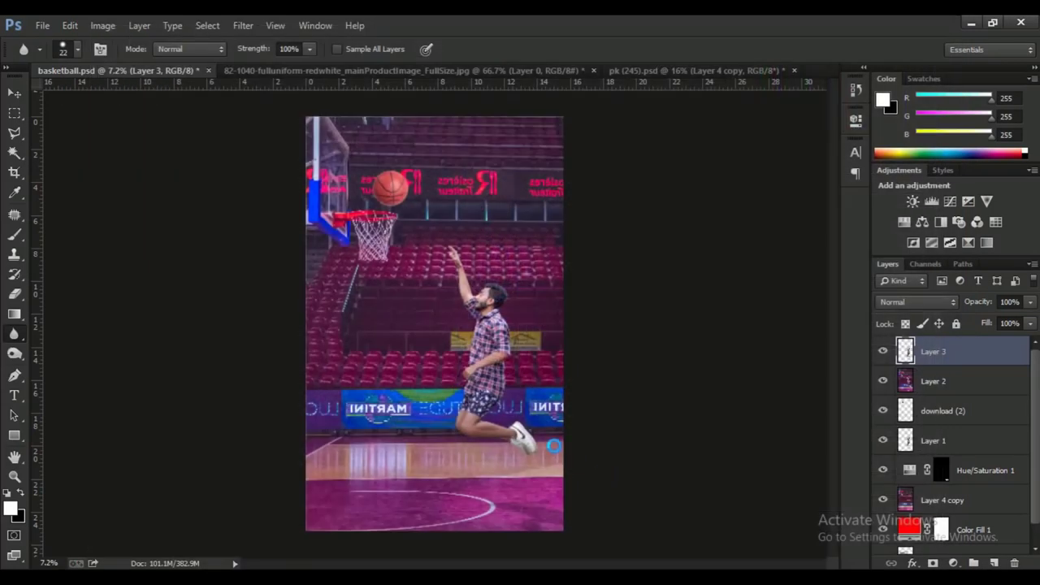
- Toggle Layer 3's visibility to compare, keeping only Layer 3 selected
left_click(883, 351)
left_click(884, 352)
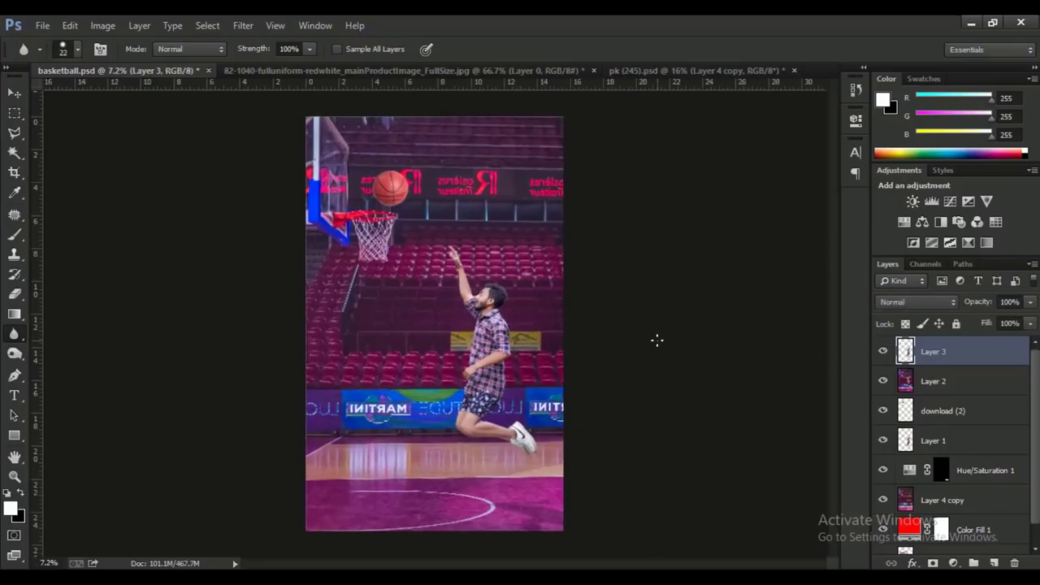
scroll(658, 340, "up", 1)
scroll(658, 340, "up", 1)
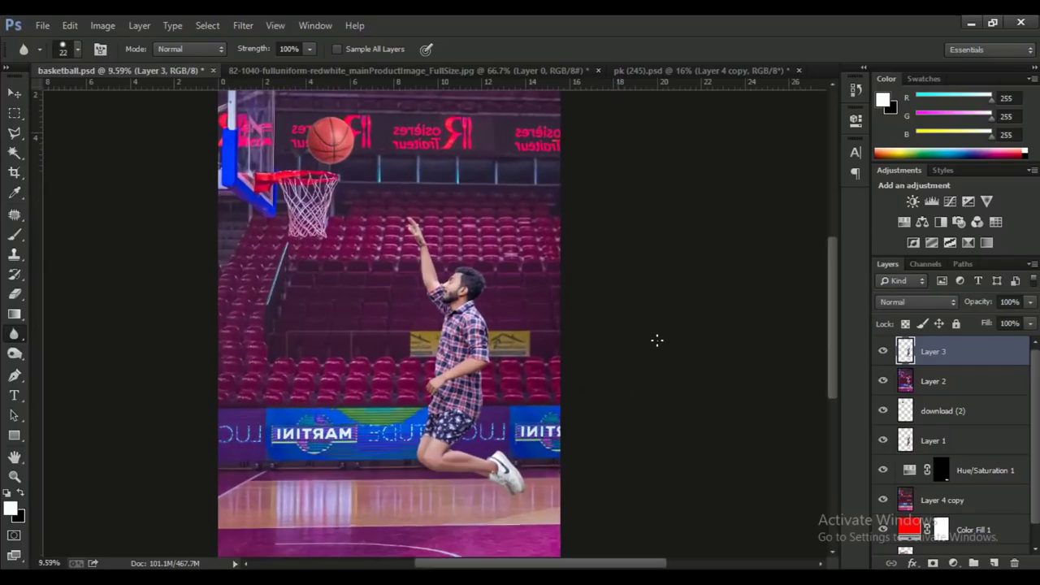
left_click(946, 387, "ctrl")
left_click(945, 355)
- Stamp all visible layers into Layer 4 and open it in Color Efex Pro 4
key("ctrl+alt+shift+e")
scroll(666, 377, "down", 3)
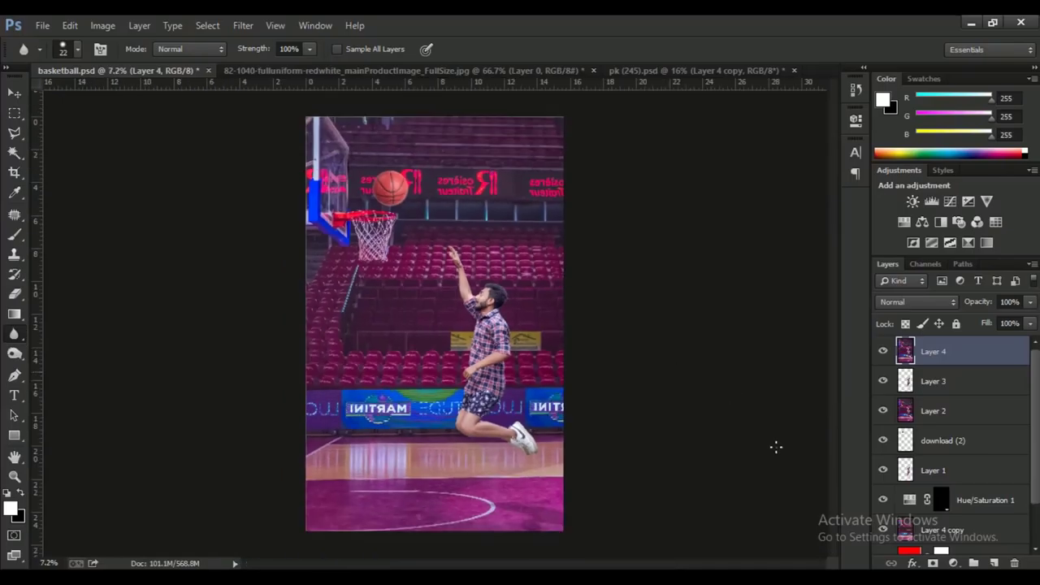
left_click(243, 25)
mouse_move(271, 360)
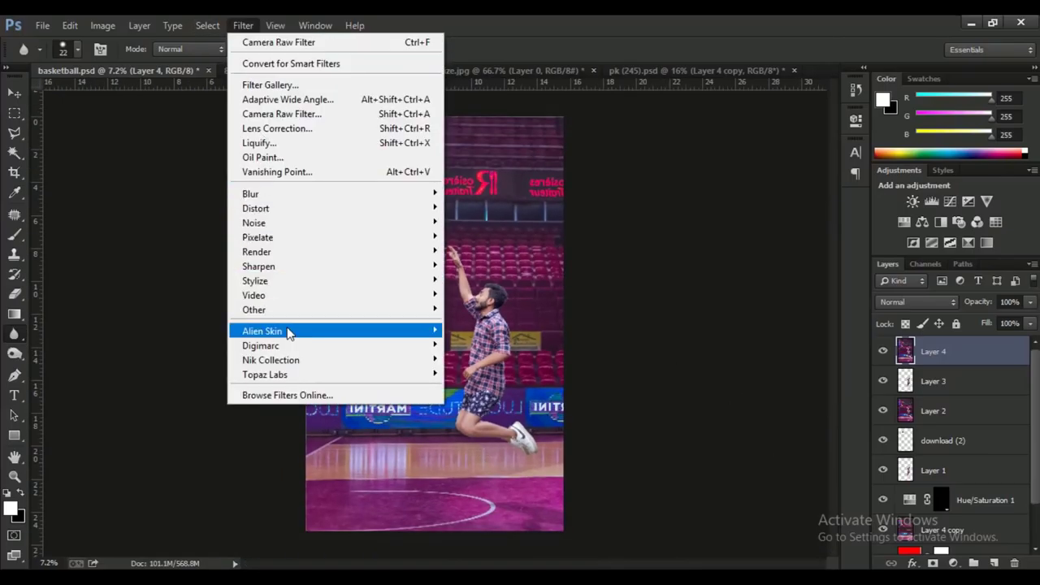
left_click(468, 371)
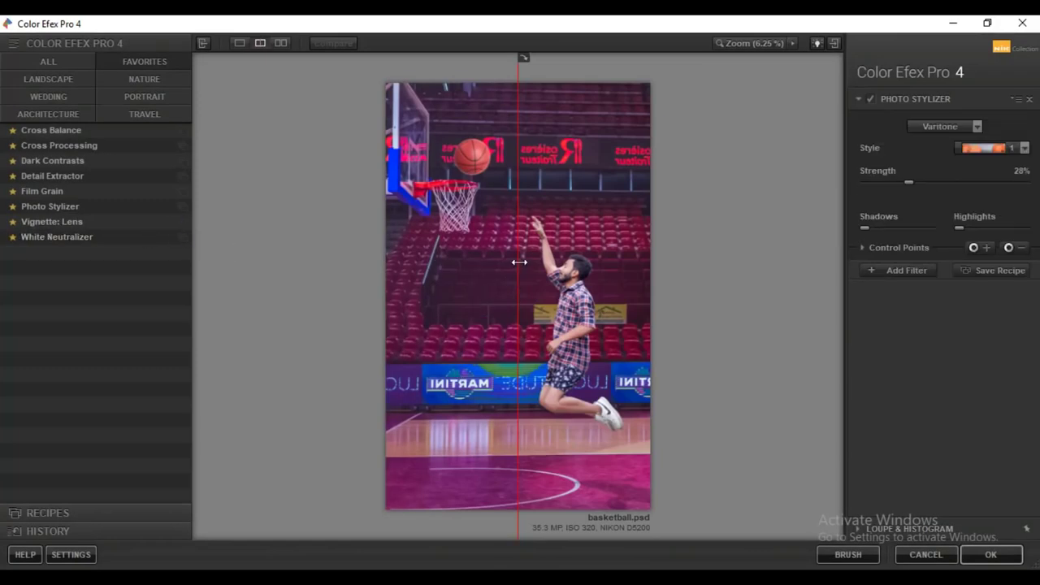
- Lower the Photo Stylizer effect's opacity to about 14%
left_click_drag(520, 262, 325, 318)
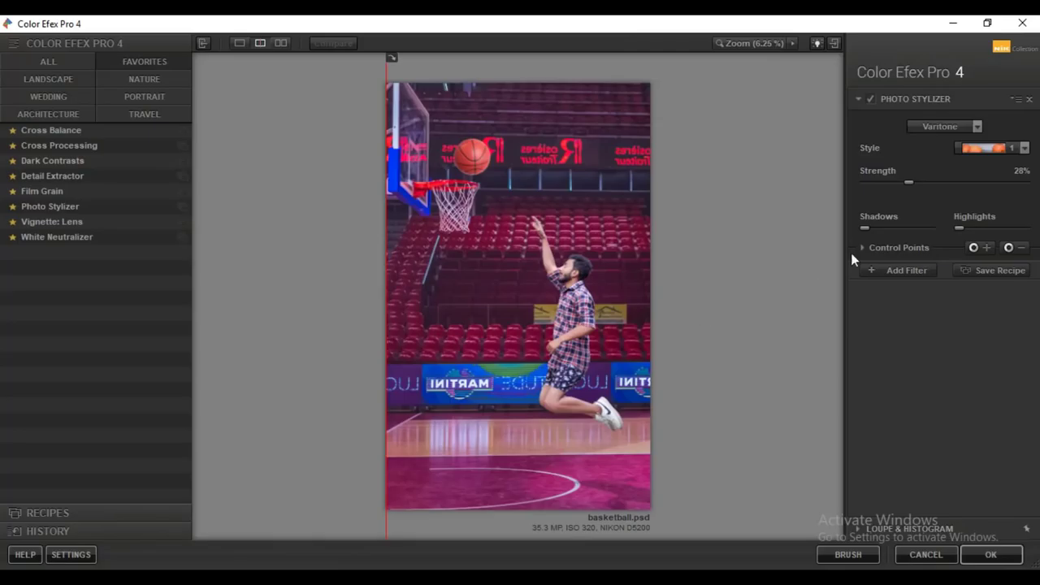
left_click(892, 248)
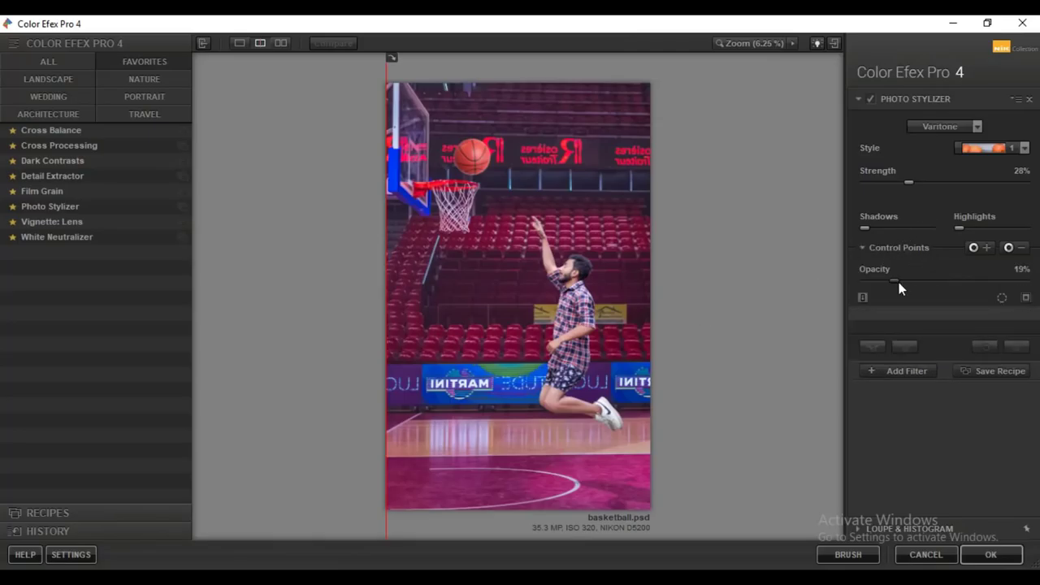
mouse_move(1024, 281)
left_mouse_down()
mouse_move(886, 280)
mouse_move(896, 308)
left_mouse_up()
- Add Detail Extractor at 8% opacity and a Vignette: Lens filter
left_click(899, 372)
left_click(76, 176)
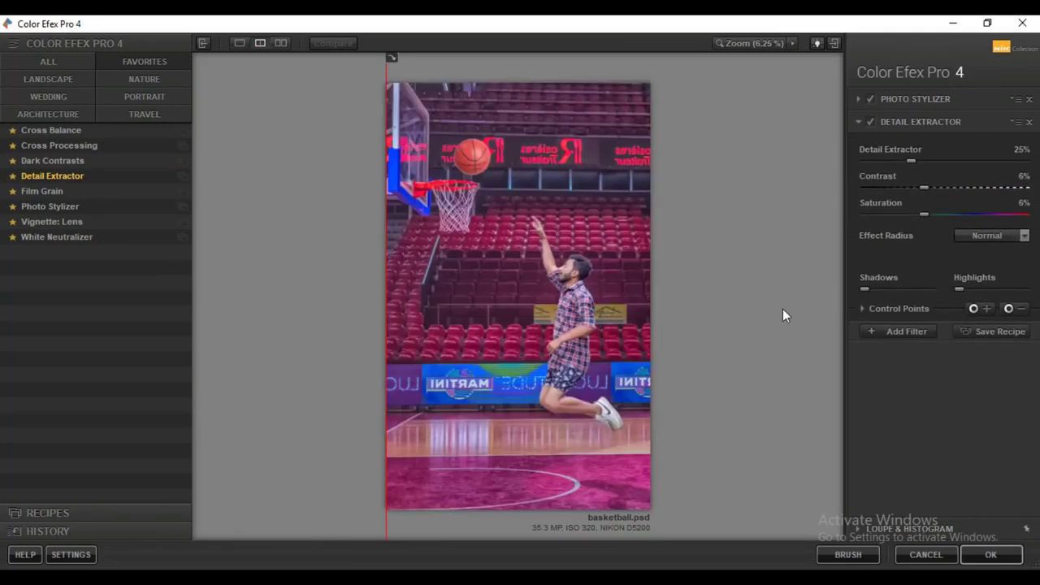
left_click(889, 310)
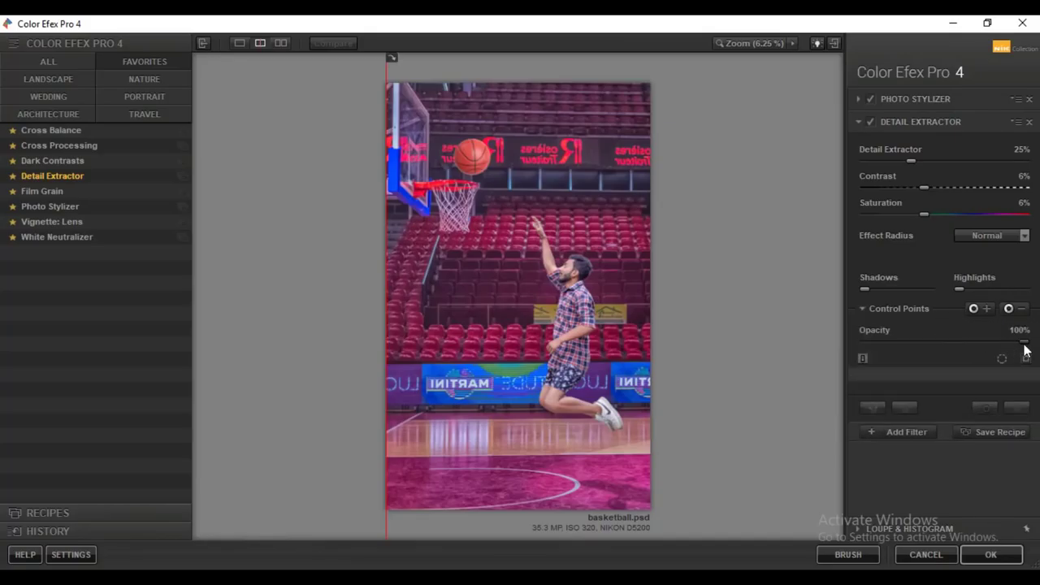
left_click_drag(1025, 345, 936, 345)
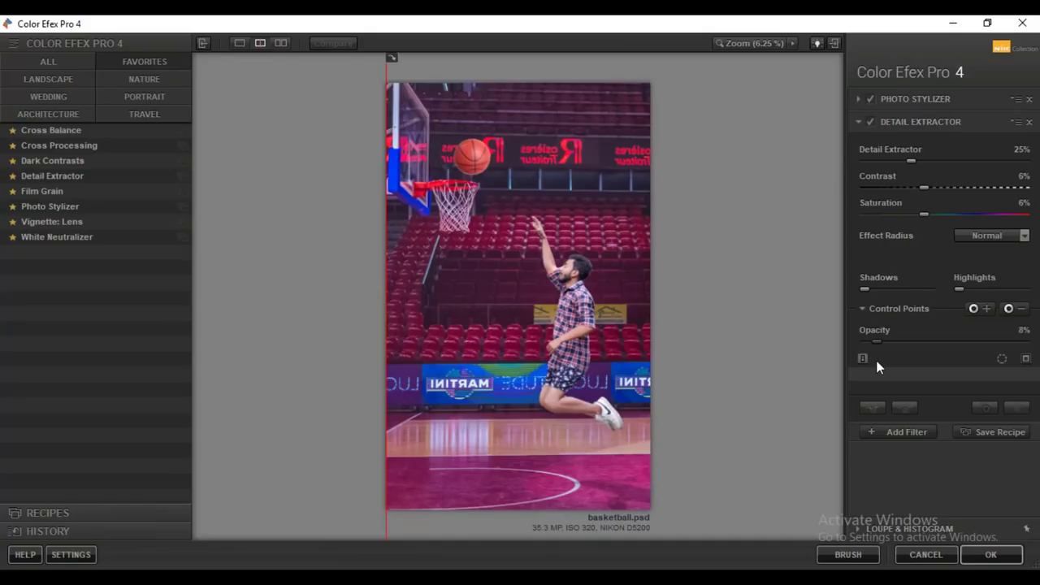
left_click(877, 430)
left_click(65, 223)
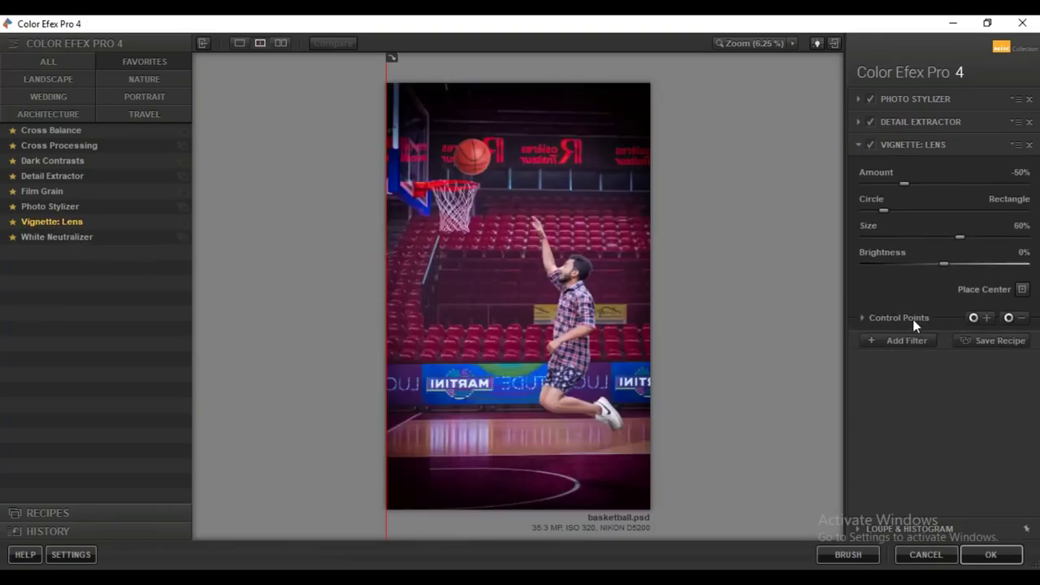
- Lower the Vignette: Lens opacity to 35% and apply the stack to Photoshop
left_click(914, 318)
mouse_move(1028, 350)
left_mouse_down()
mouse_move(906, 350)
mouse_move(920, 368)
left_mouse_up()
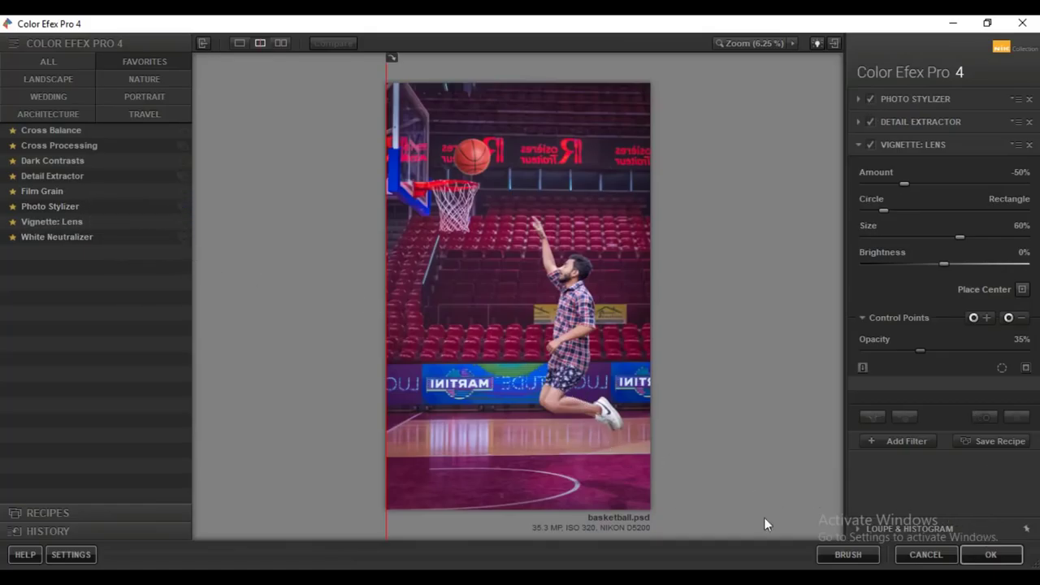
left_click(981, 558)
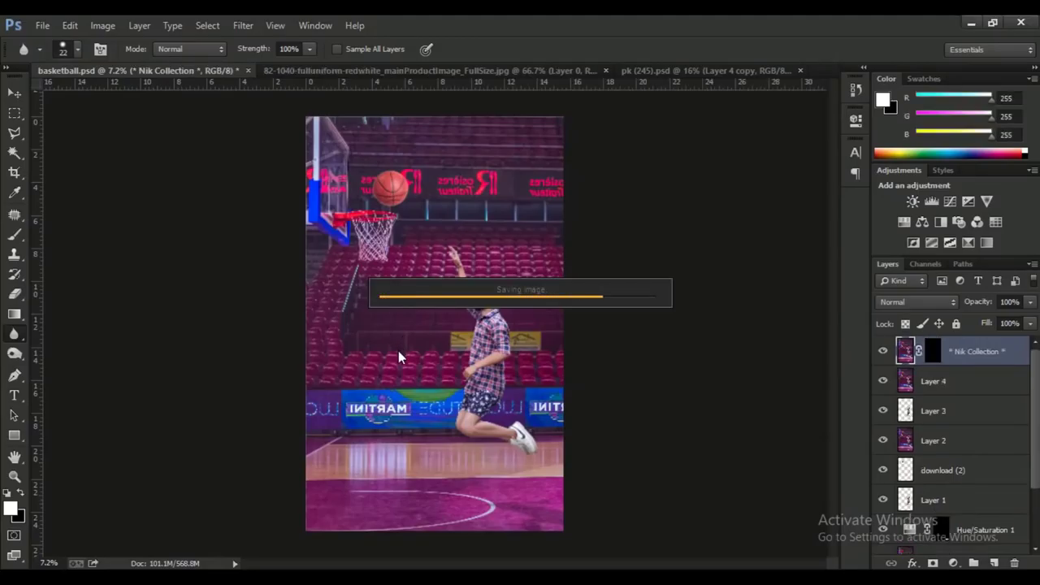
- Mask the Color Efex Pro 4 layer with a vertical gradient fade
left_click(932, 564)
key("g")
left_click_drag(443, 111, 442, 291)
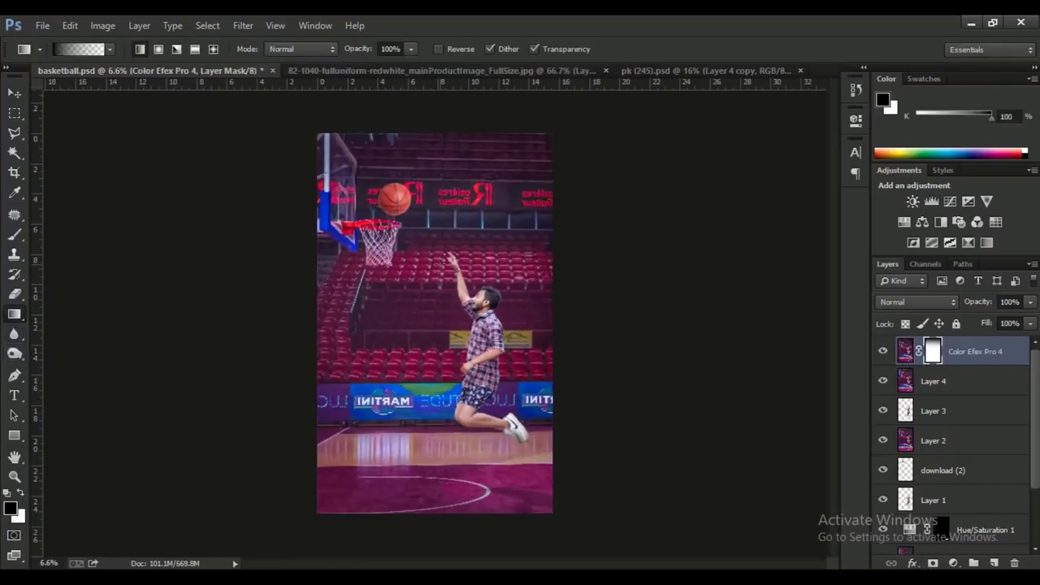
key("v")
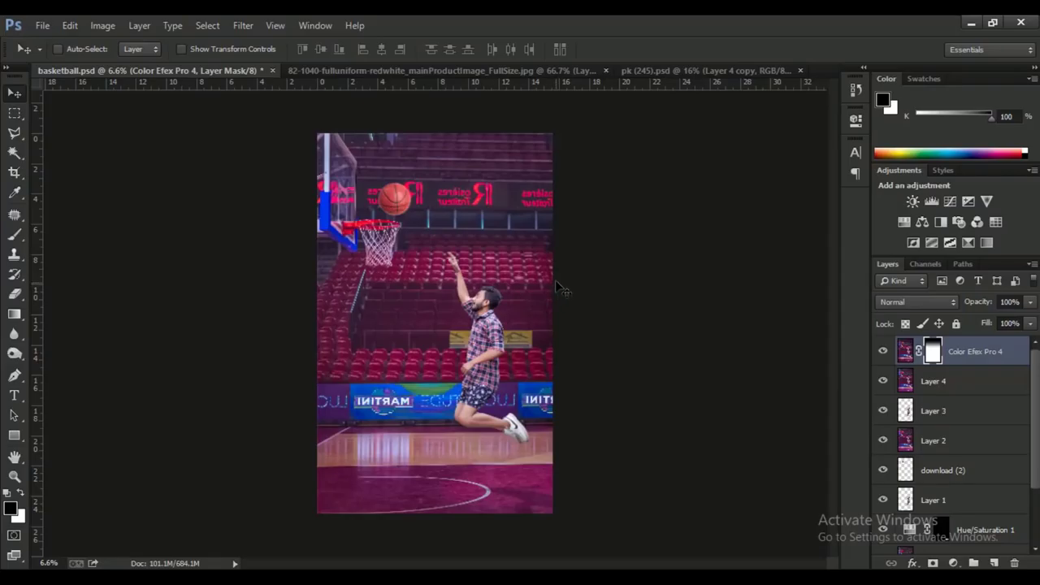
- Set the Color Efex Pro 4 layer's fill to 84%, comparing with it toggled
scroll(558, 289, "up", 1)
left_click(883, 351)
left_click(884, 352)
left_click_drag(985, 325, 972, 326)
left_click(884, 352)
left_click(884, 351)
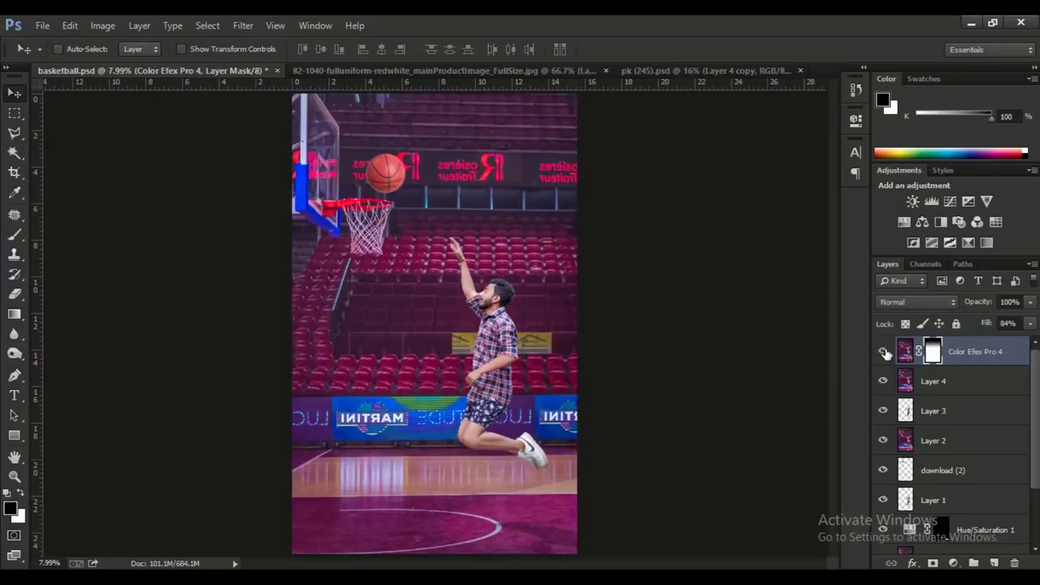
- Stamp all visible layers into a new Layer 5
key("ctrl+alt+shift+e")
scroll(439, 325, "down", 1)
left_click(243, 25)
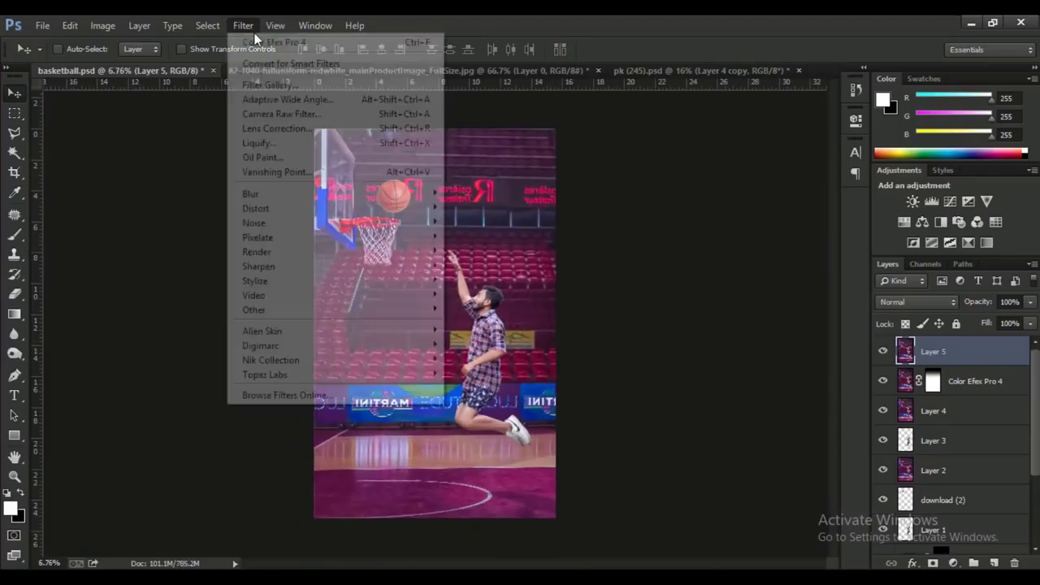
- Lower Layer 5's Camera Raw exposure to -0.15 and whites to -19
left_click(282, 114)
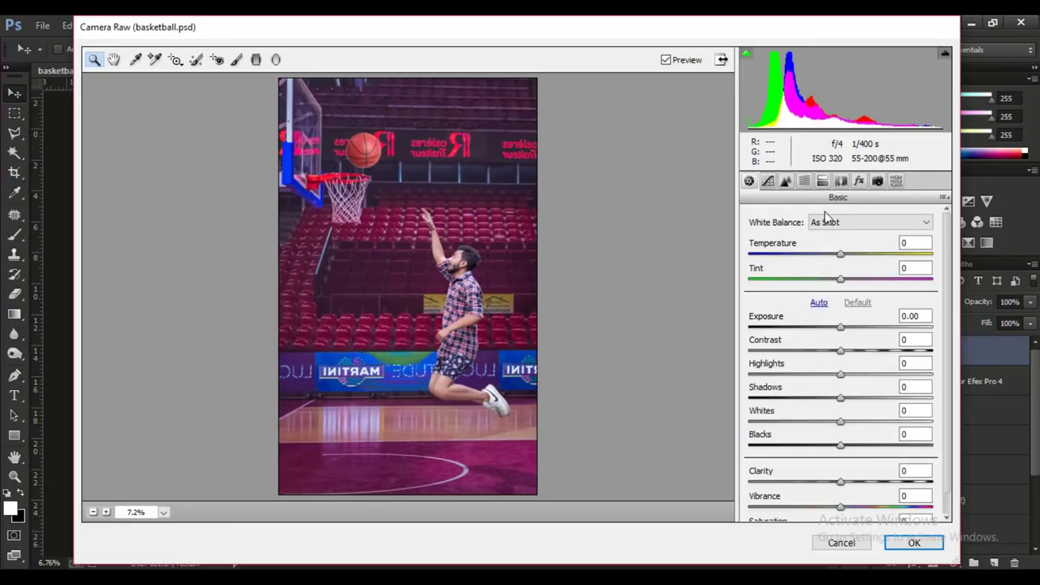
left_click_drag(841, 329, 837, 329)
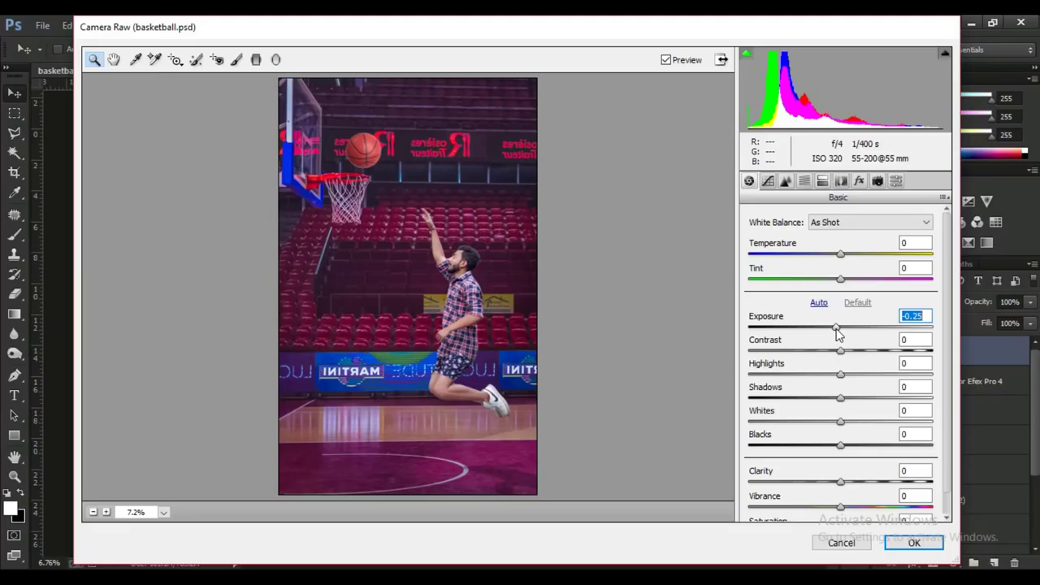
left_click_drag(836, 328, 839, 327)
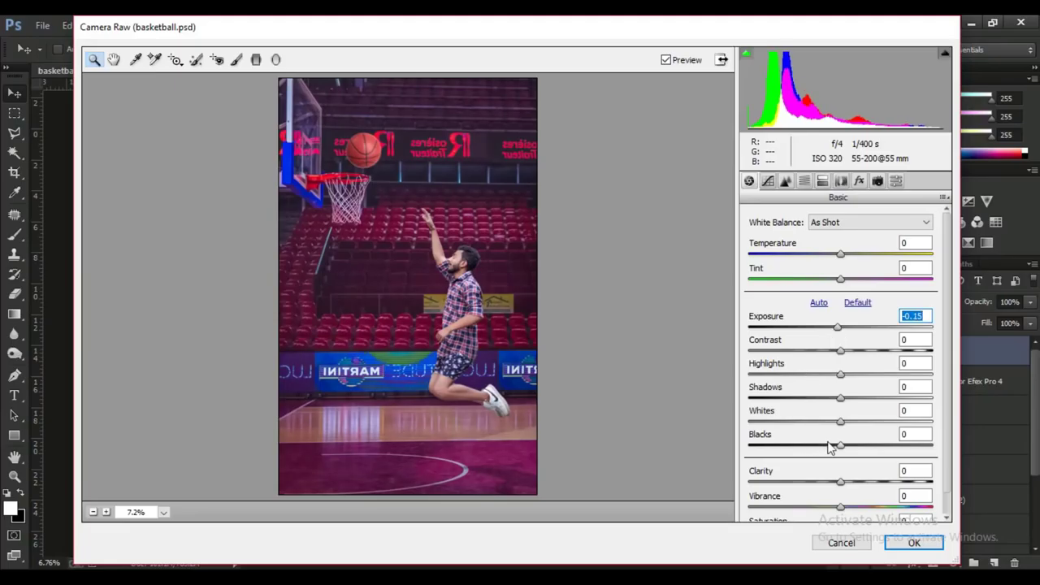
left_click_drag(840, 422, 815, 437)
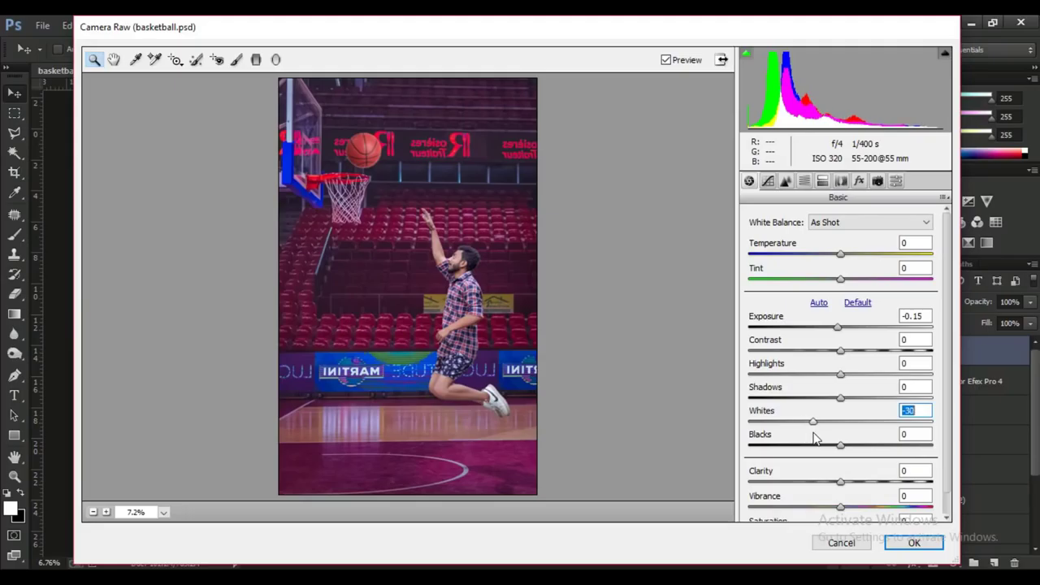
left_click_drag(815, 437, 824, 443)
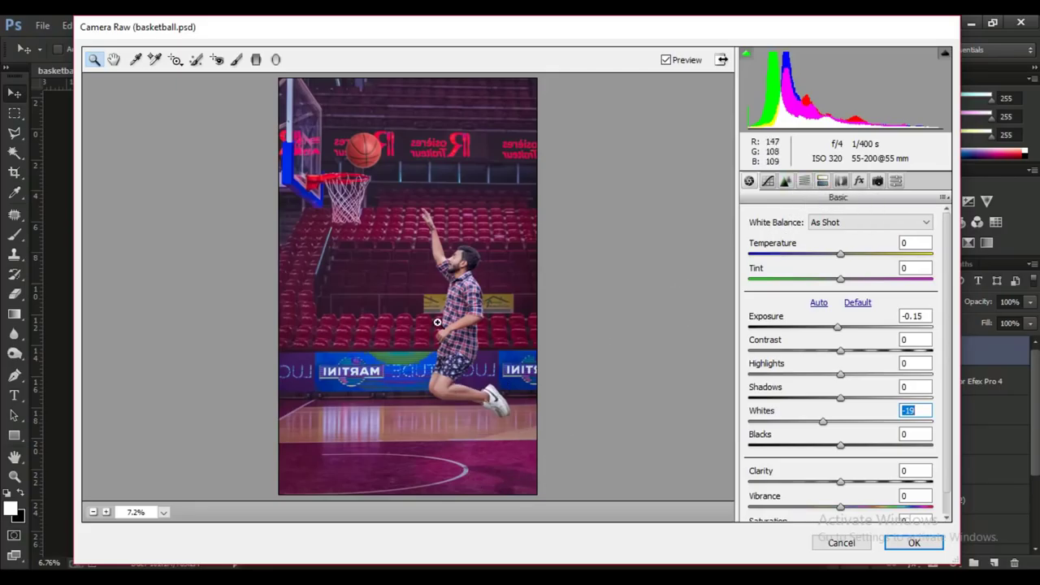
- Darken around the player with a -0.65 exposure radial filter and apply the grade
left_click(276, 61)
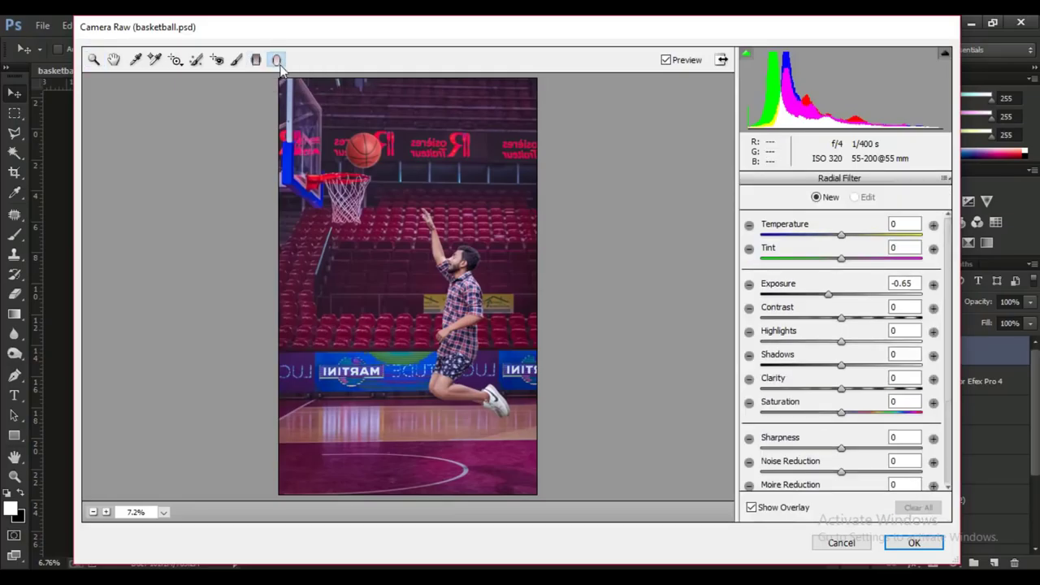
left_click_drag(388, 278, 536, 444)
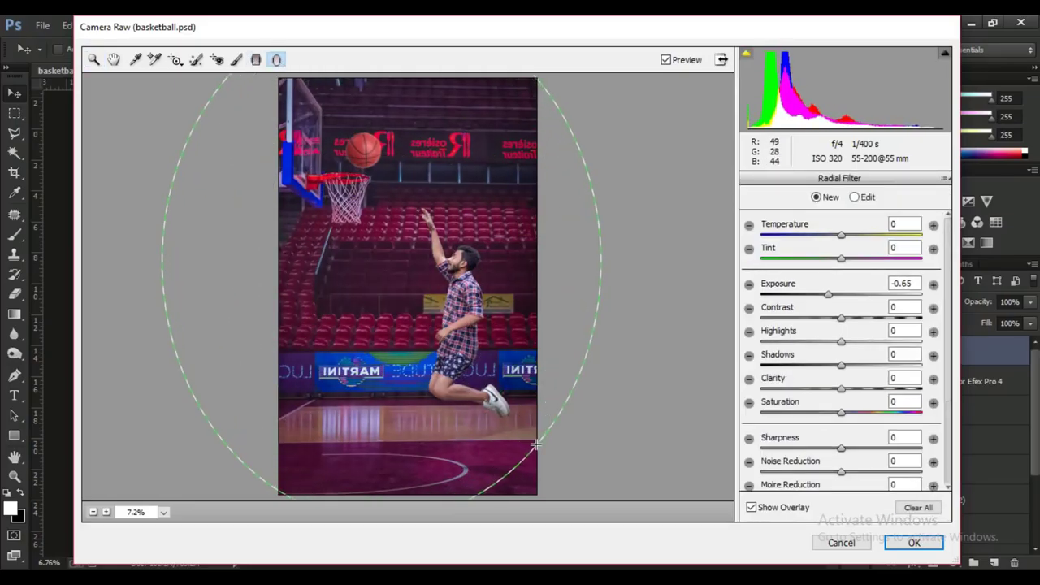
left_click_drag(524, 408, 508, 346)
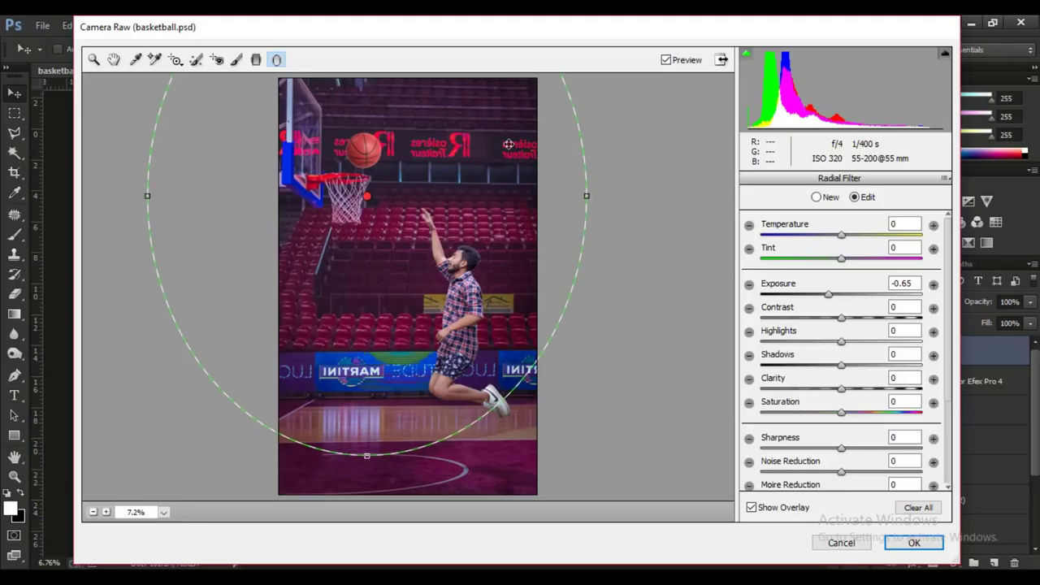
left_click_drag(422, 157, 436, 221)
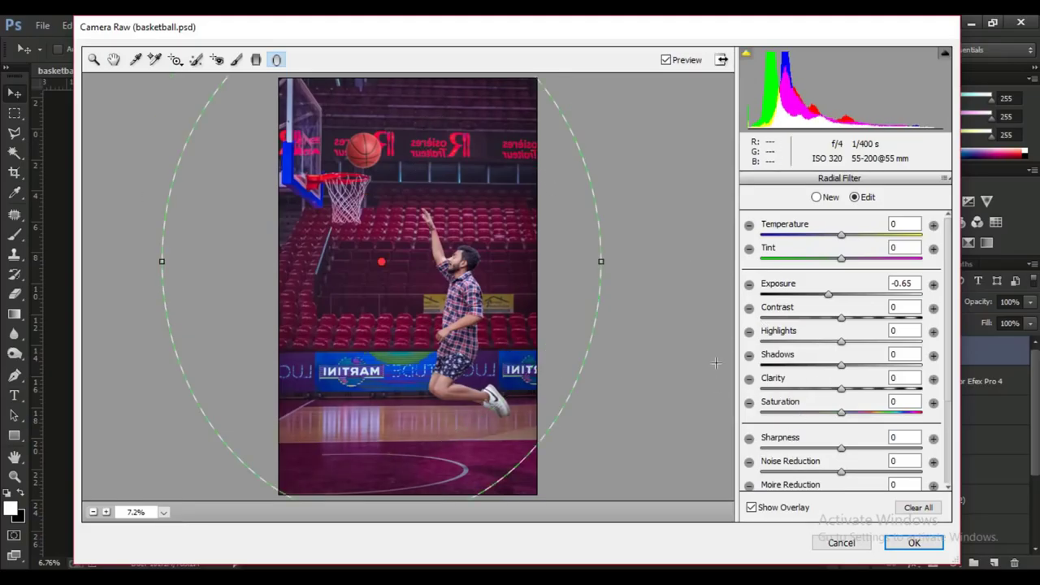
left_click(691, 349)
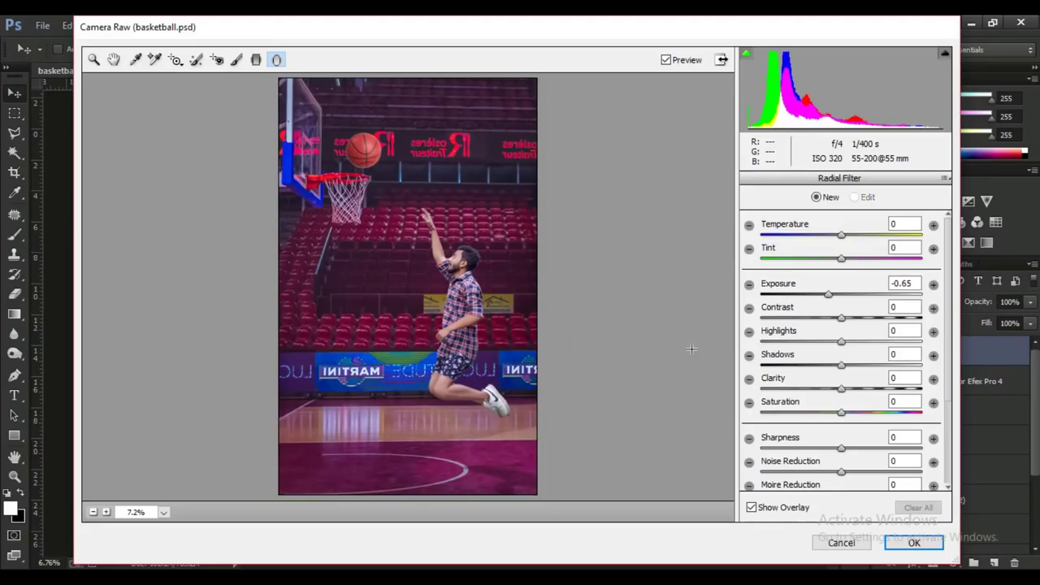
left_click(902, 544)
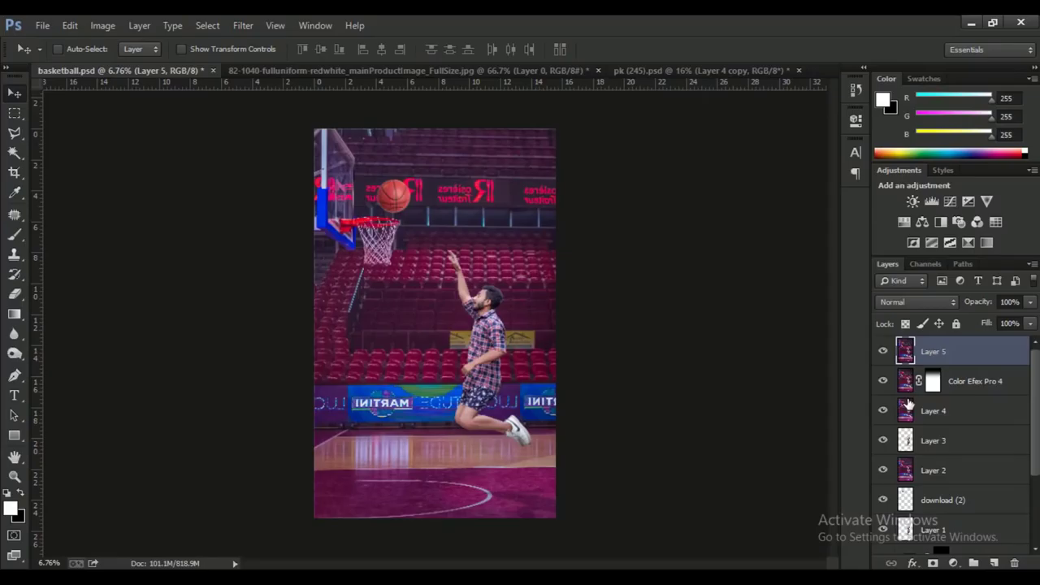
- Duplicate Layer 5 and give the copy a Camera Raw lens vignette of amount -74, midpoint 21
key("ctrl+j")
left_click(243, 25)
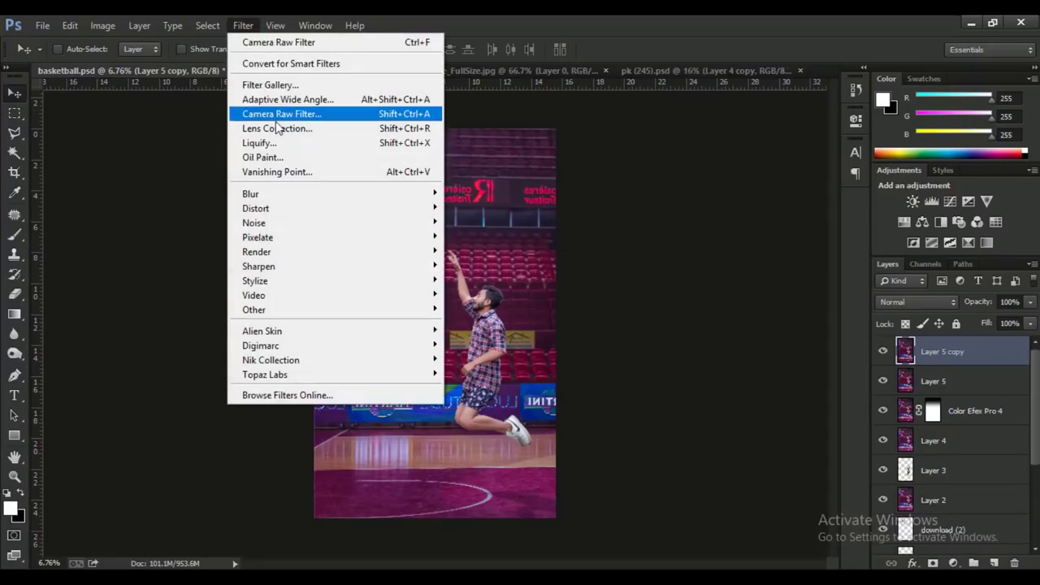
left_click(280, 126)
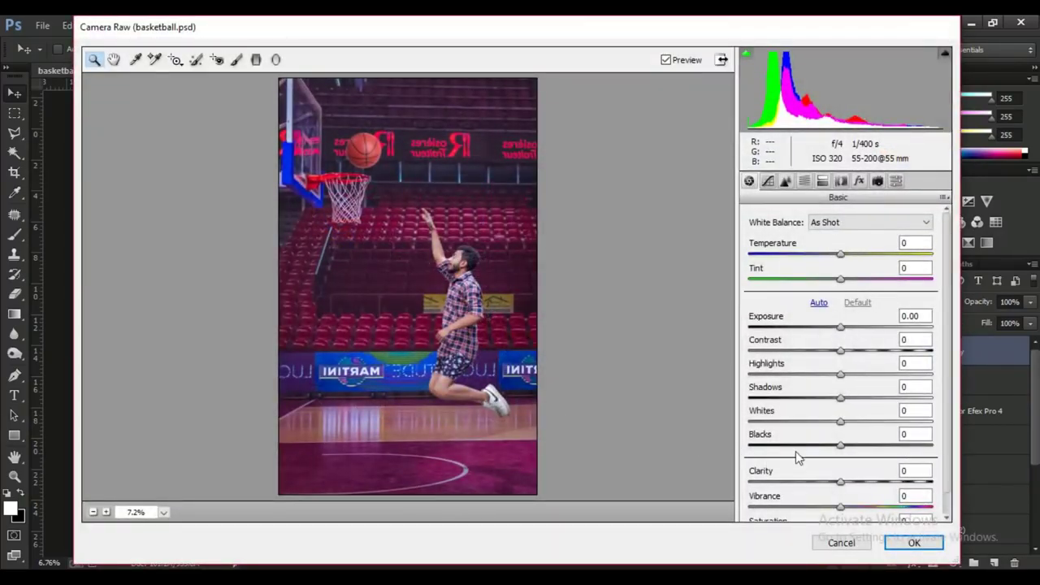
left_click(841, 181)
scroll(834, 382, "down", 3)
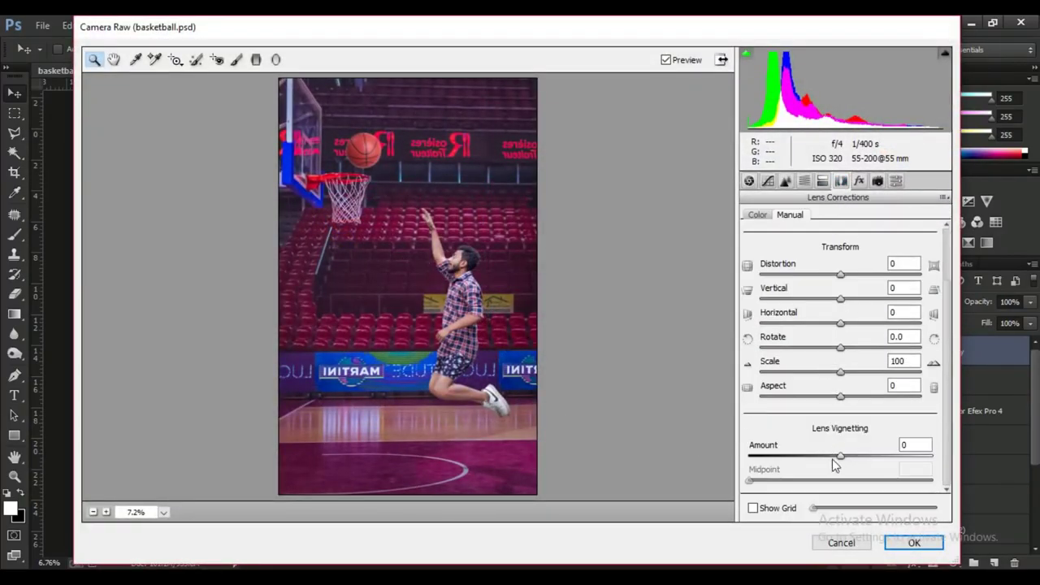
mouse_move(840, 457)
left_mouse_down()
mouse_move(758, 475)
mouse_move(776, 481)
left_mouse_up()
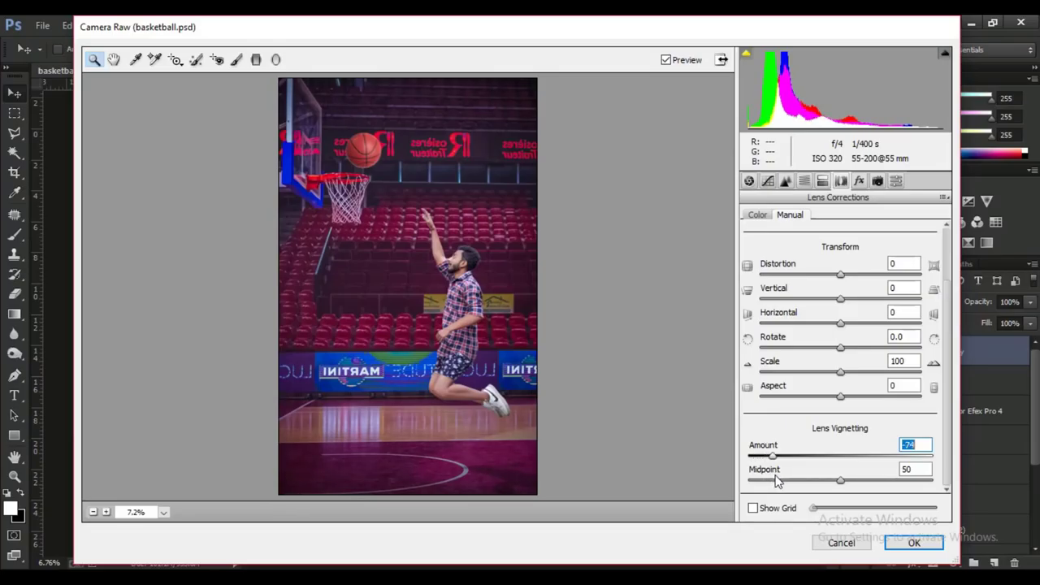
mouse_move(843, 482)
left_mouse_down()
mouse_move(775, 491)
mouse_move(790, 497)
left_mouse_up()
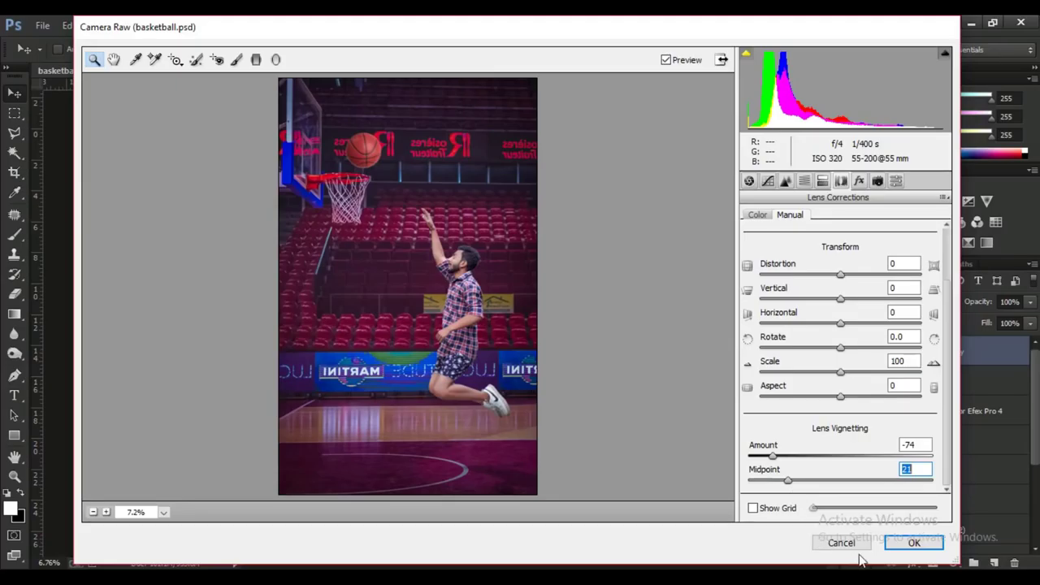
left_click(921, 550)
left_click(24, 321)
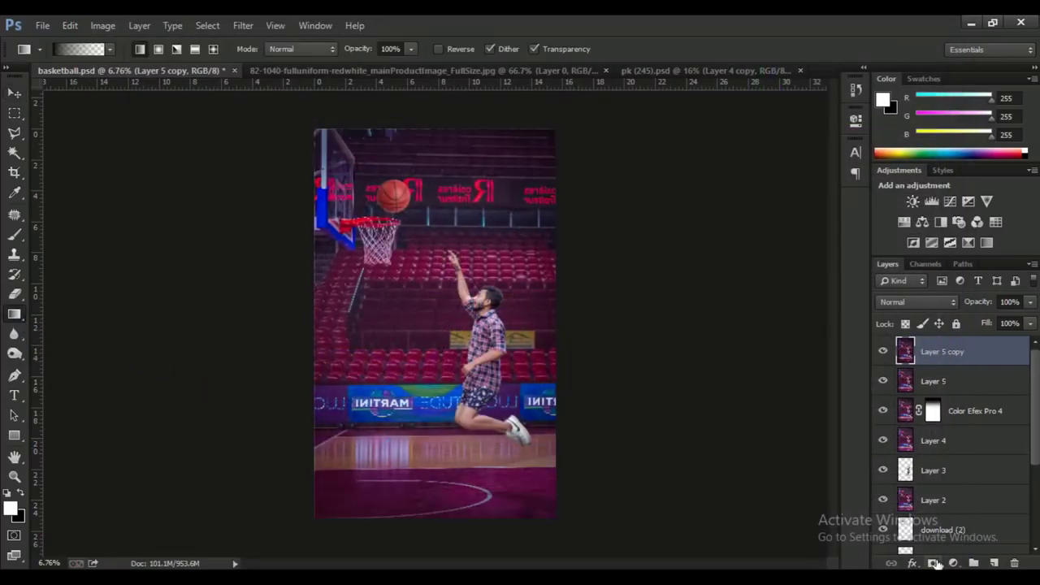
- Add a layer mask to Layer 5 copy and fade its top with a vertical gradient
left_click(933, 563)
left_click_drag(440, 121, 442, 380)
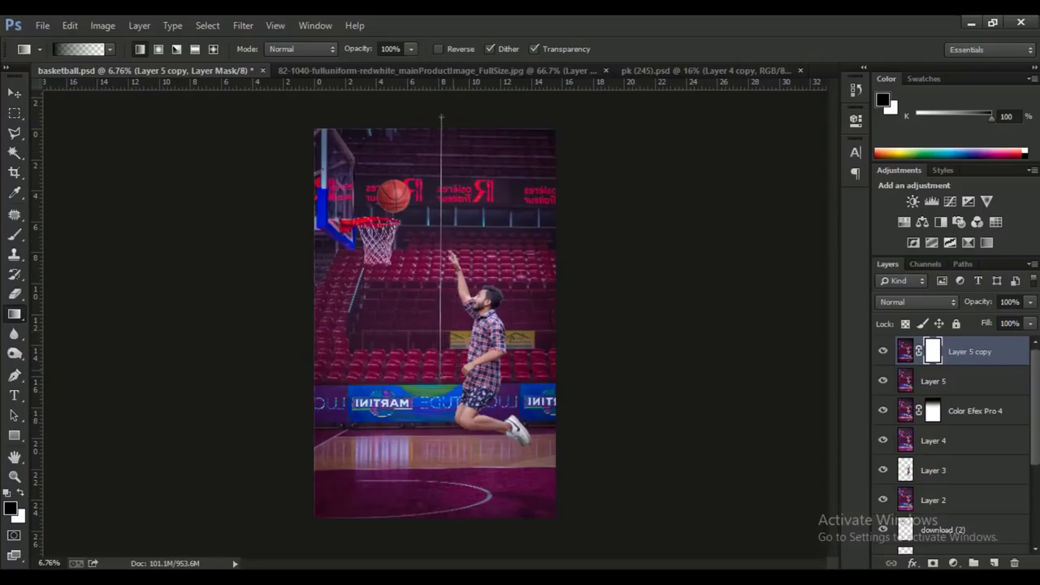
left_click_drag(437, 315, 442, 380)
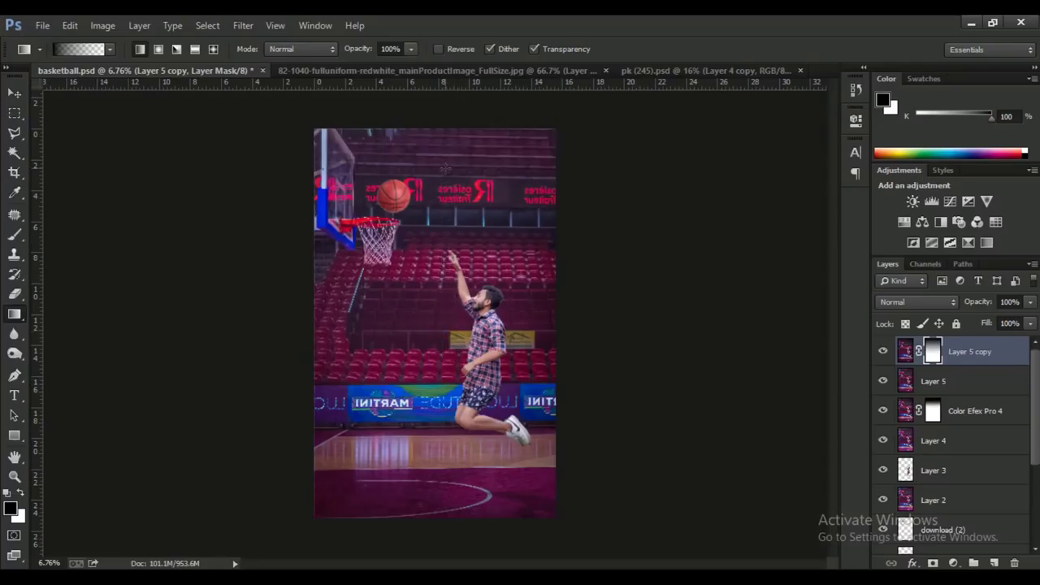
left_click_drag(446, 169, 446, 472)
- Set Layer 5 copy to 62% opacity and 52% fill, then stamp visible layers into Layer 6
left_click(14, 93)
mouse_move(979, 302)
left_mouse_down()
mouse_move(955, 312)
mouse_move(964, 345)
left_mouse_up()
left_click(882, 354)
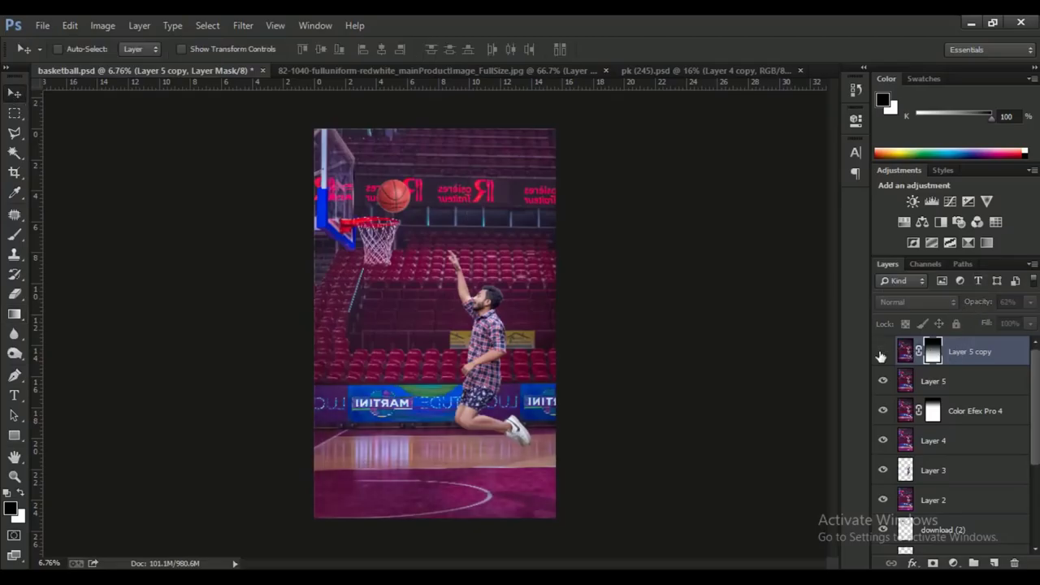
left_click(882, 354)
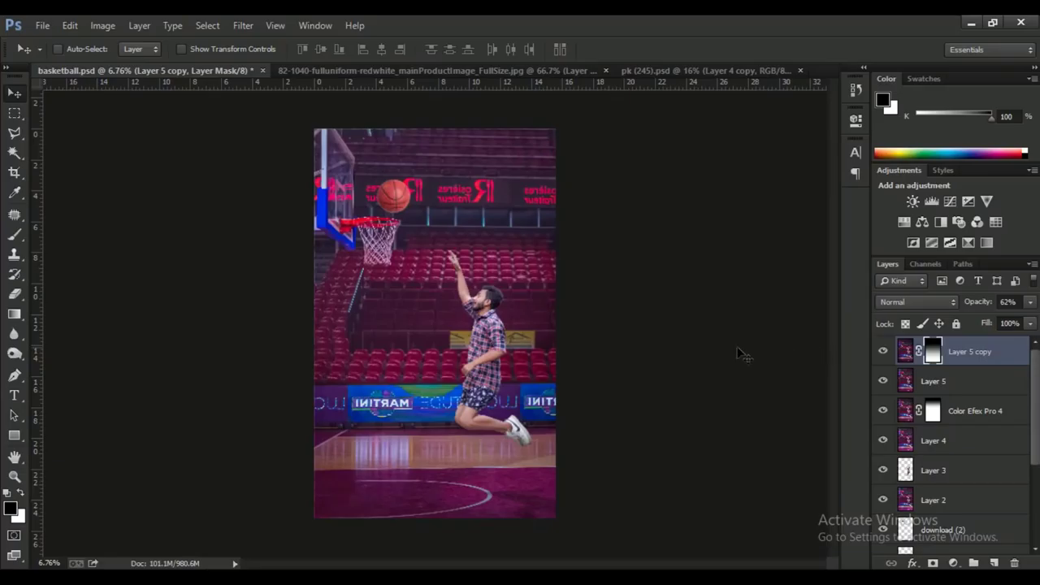
scroll(704, 386, "down", 2)
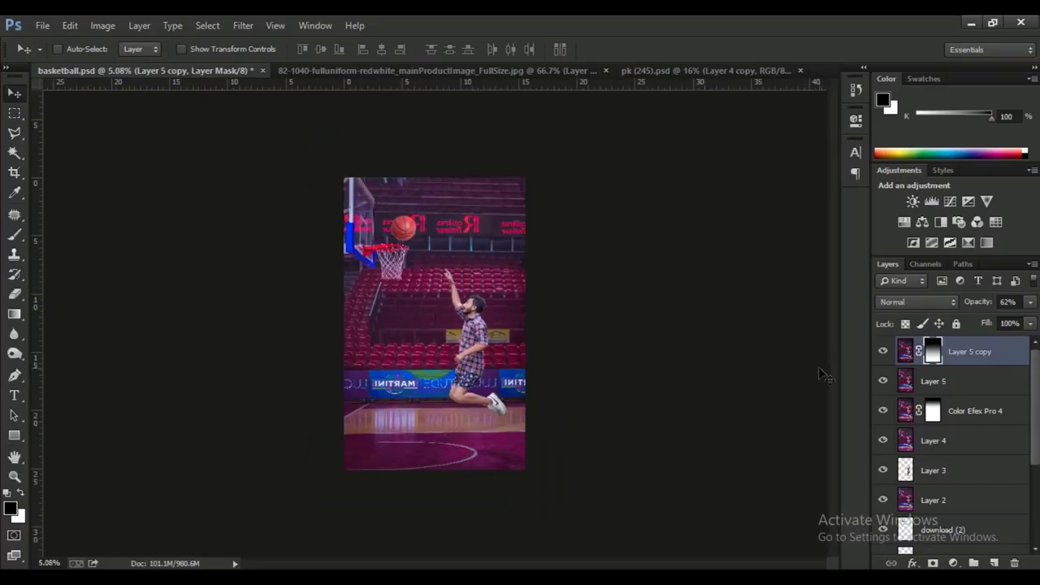
left_click_drag(983, 325, 946, 332)
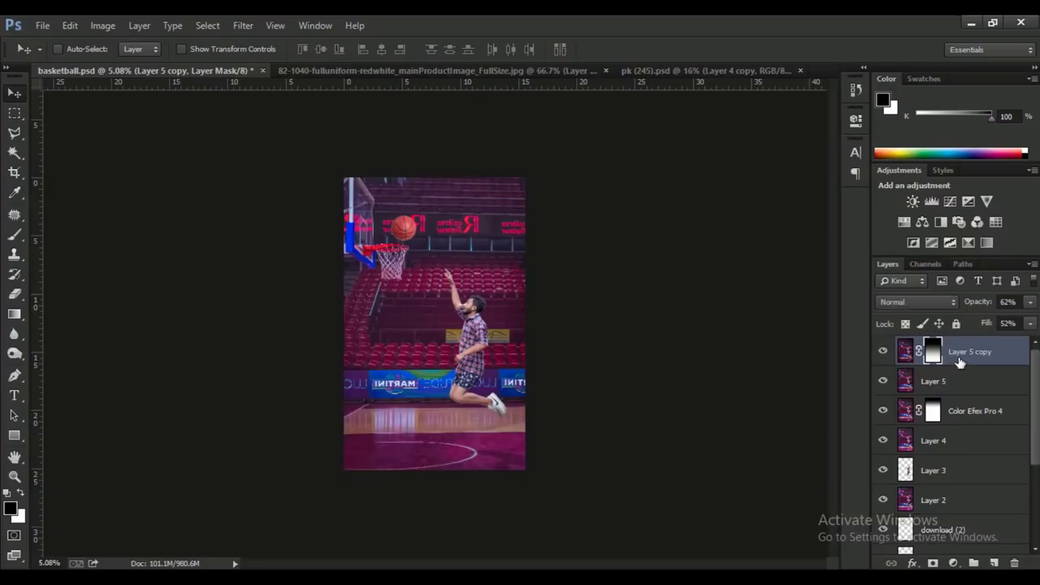
key("ctrl+alt+shift+e")
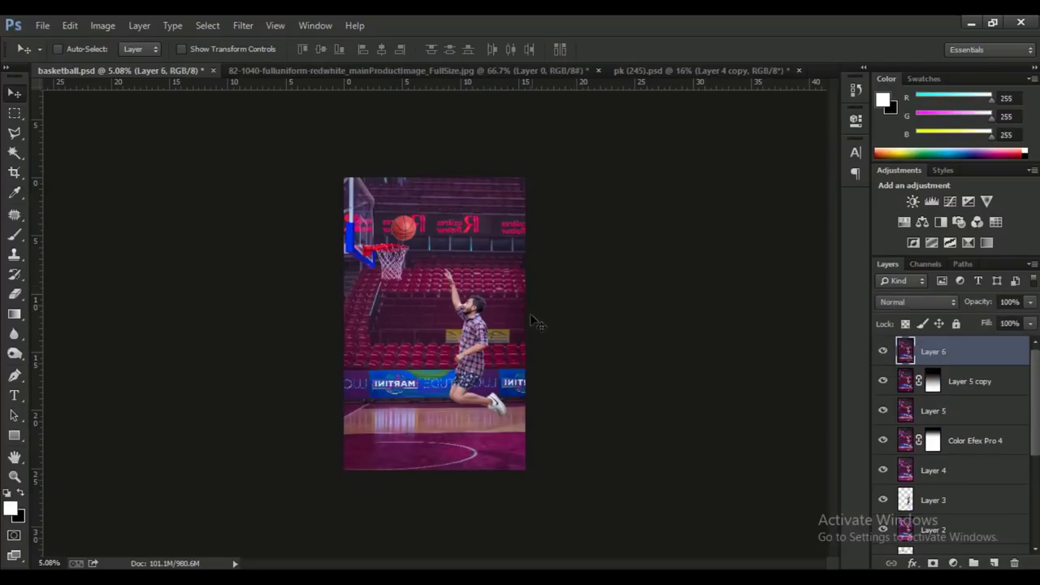
- Raise Layer 6's Camera Raw sharpening amount to 38 and increase the detail
key("ctrl+plus")
scroll(530, 313, "up", 2)
scroll(552, 358, "up", 2)
scroll(585, 421, "up", 1)
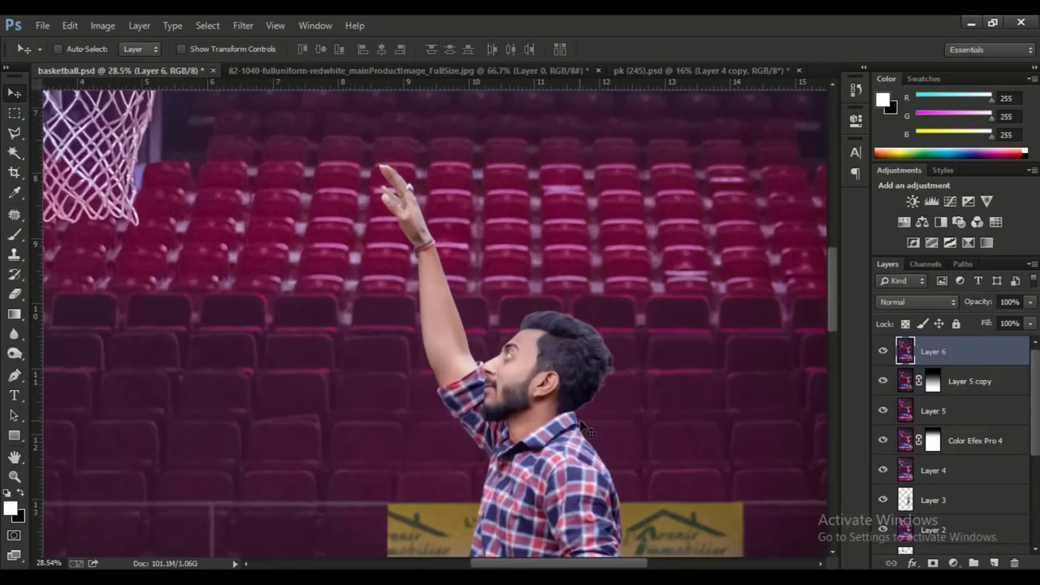
scroll(585, 421, "up", 2)
key("ctrl+0")
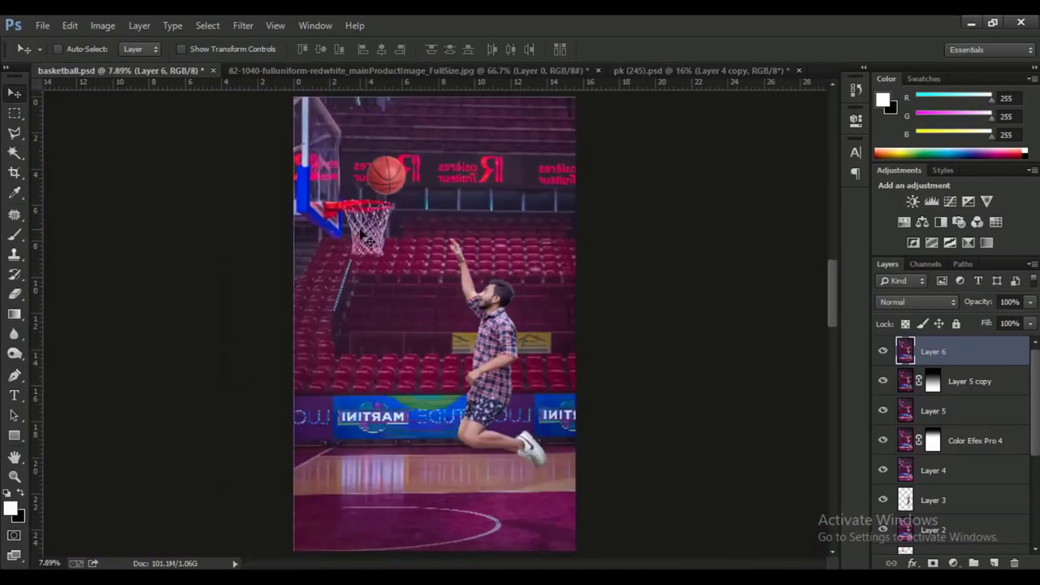
left_click(243, 25)
left_click(281, 114)
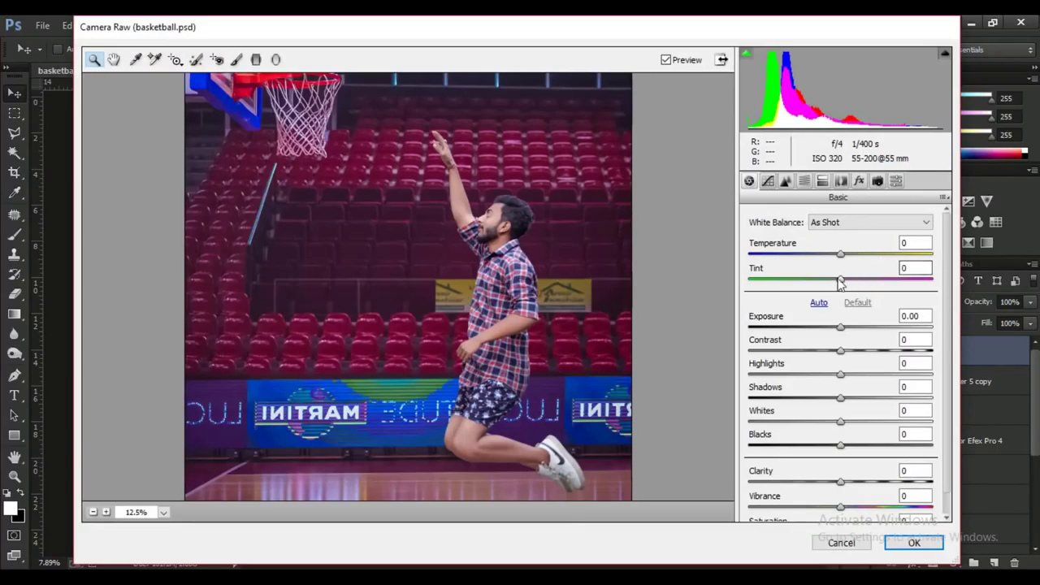
left_click(786, 180)
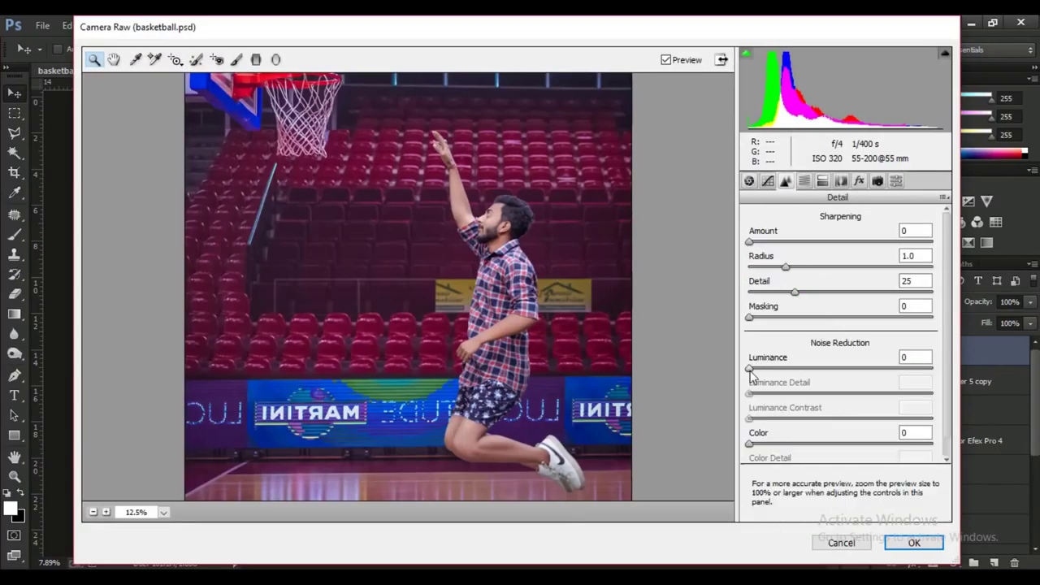
left_click_drag(751, 243, 797, 242)
left_click_drag(795, 292, 853, 292)
- Check the player's face at zoom, settle sharpening at about amount 41, detail 64, and apply
left_click(503, 236)
left_click(504, 234)
left_click(443, 280)
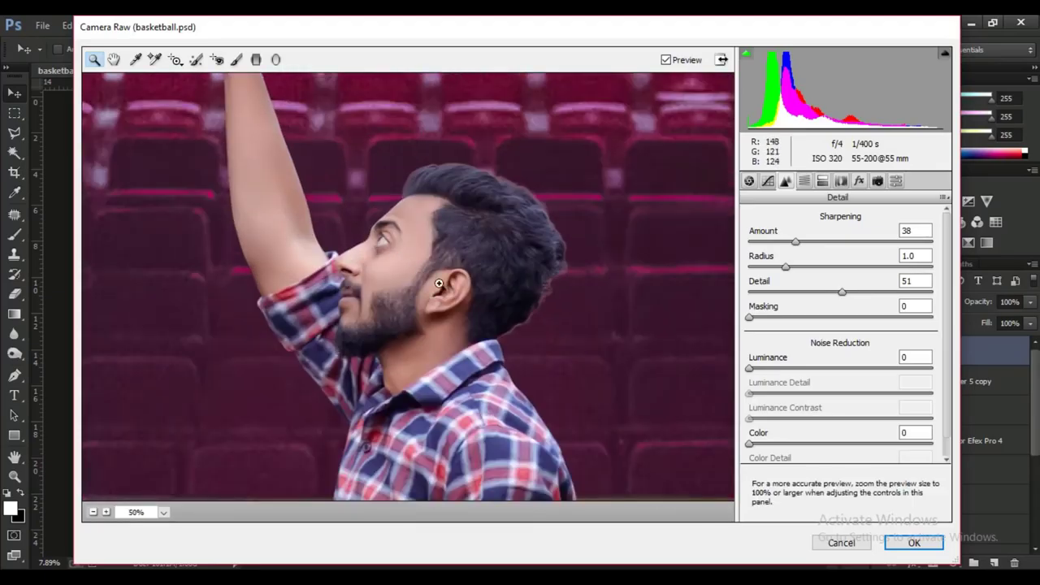
left_click(451, 288, "alt")
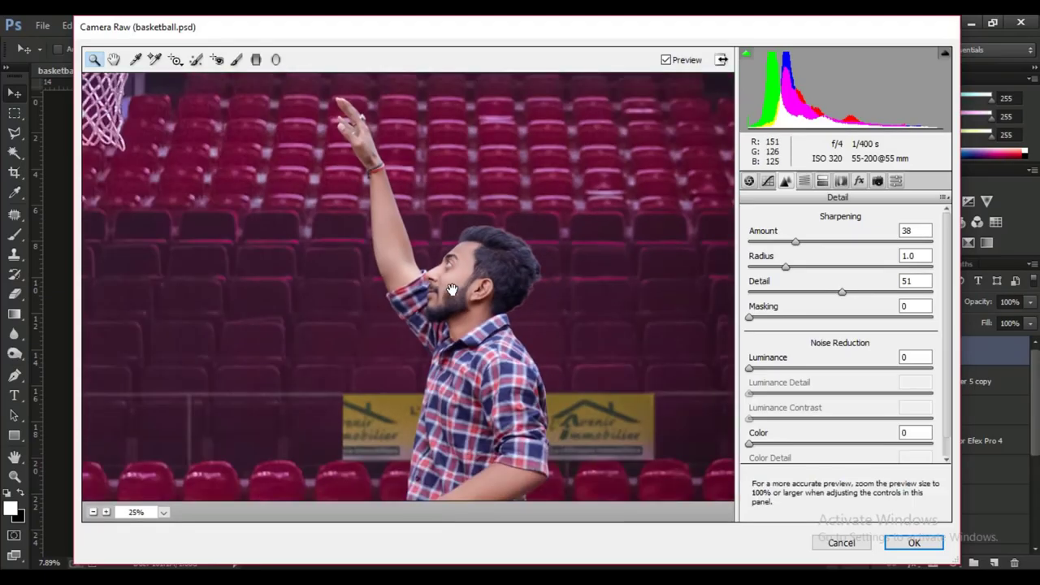
left_click(452, 288, "alt")
left_click(451, 288, "alt")
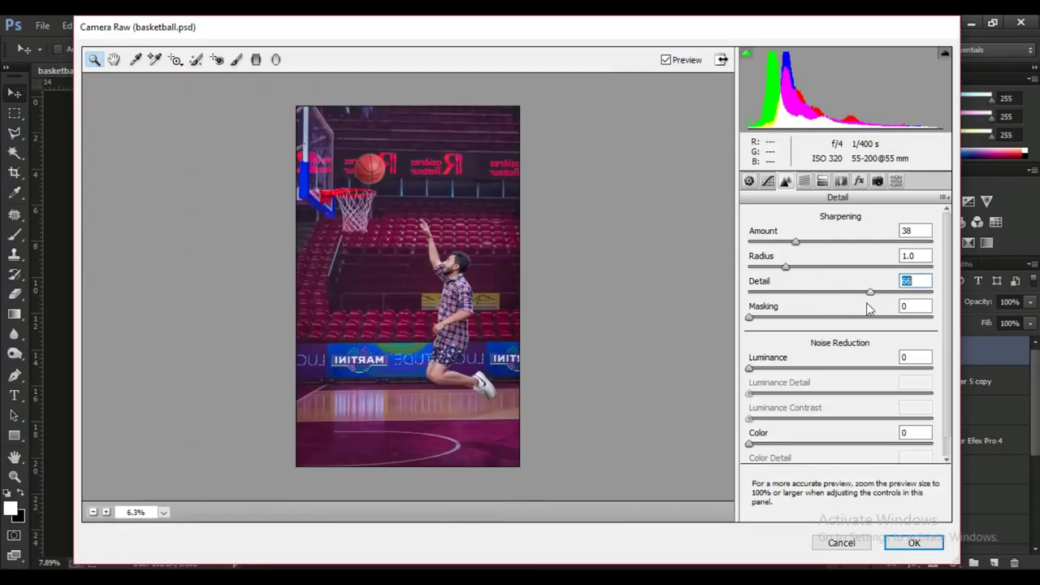
left_click_drag(796, 242, 800, 242)
left_click(913, 543)
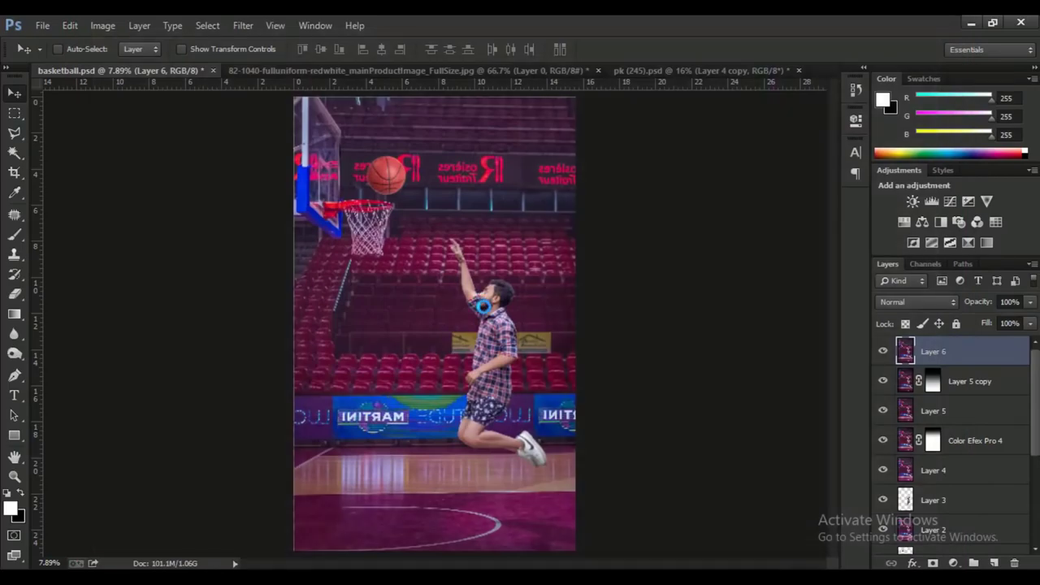
scroll(483, 306, "up", 6)
scroll(480, 326, "down", 7)
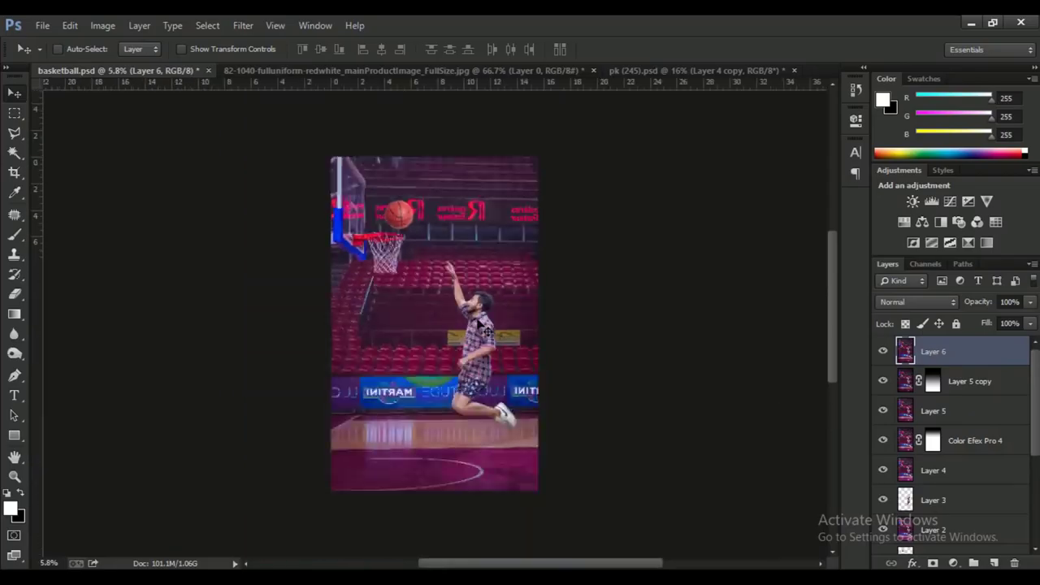
scroll(761, 279, "down", 1)
scroll(762, 278, "up", 1)
scroll(761, 277, "up", 2)
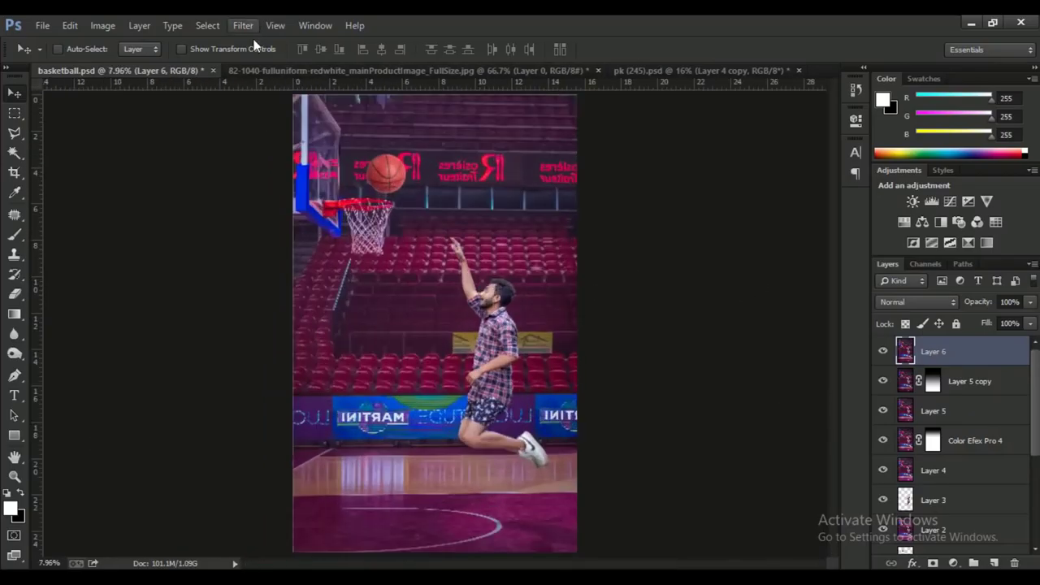
scroll(588, 344, "up", 1)
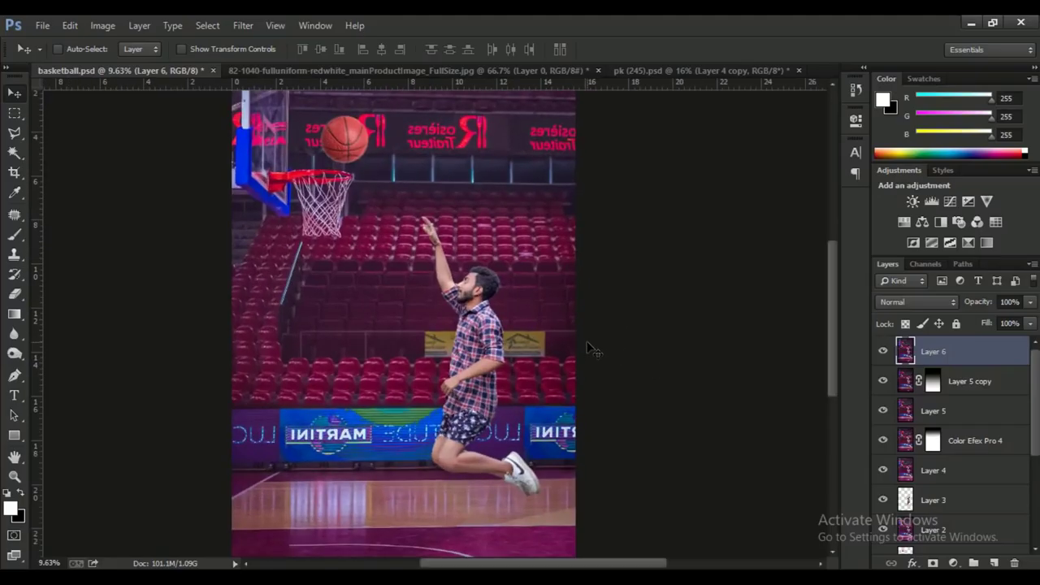
scroll(591, 347, "down", 2)
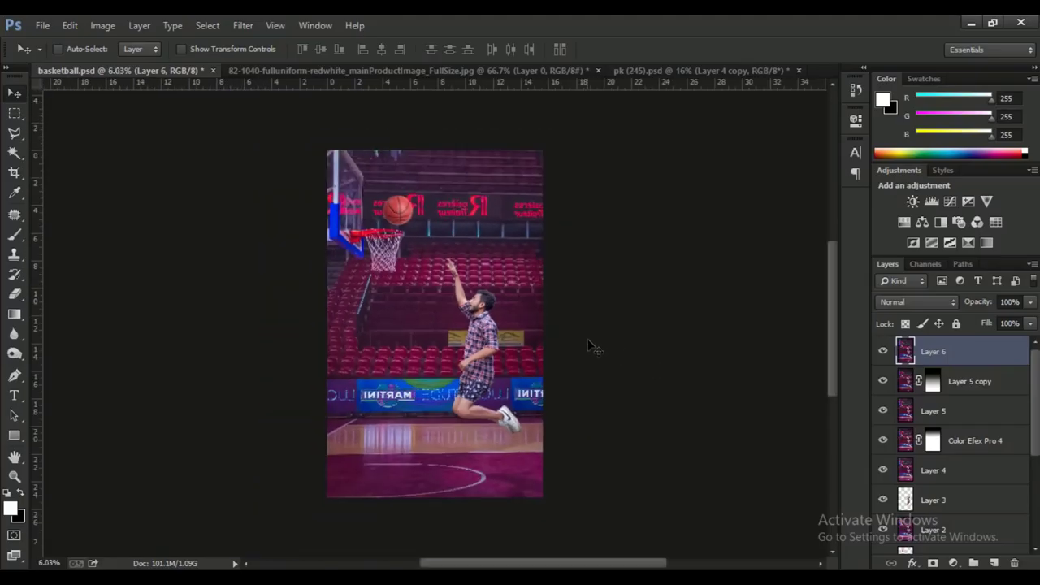
- Dismiss the Filter menu and duplicate Layer 6
left_click(243, 25)
left_click(484, 165)
scroll(969, 429, "down", 1)
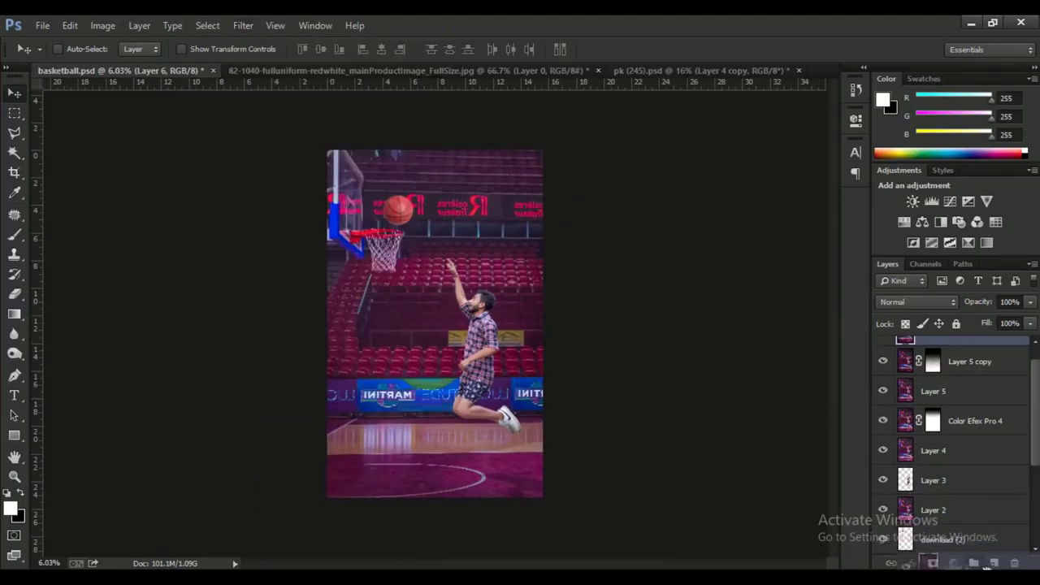
key("ctrl+j")
scroll(458, 229, "up", 1)
scroll(458, 229, "up", 1)
- Lower the copy's Whites to -48 and Highlights to -2 in Camera Raw
left_click(243, 25)
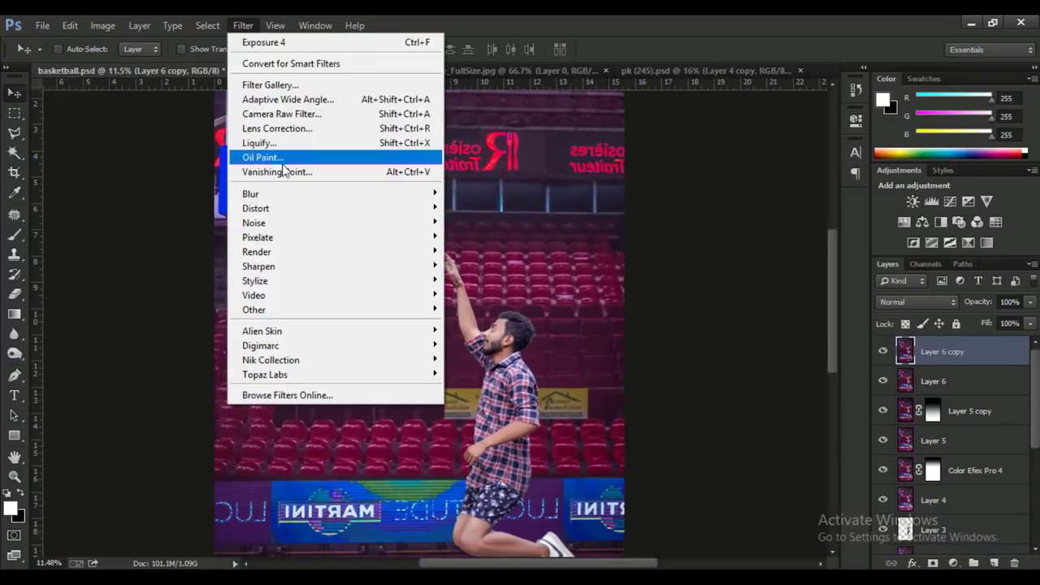
left_click(287, 111)
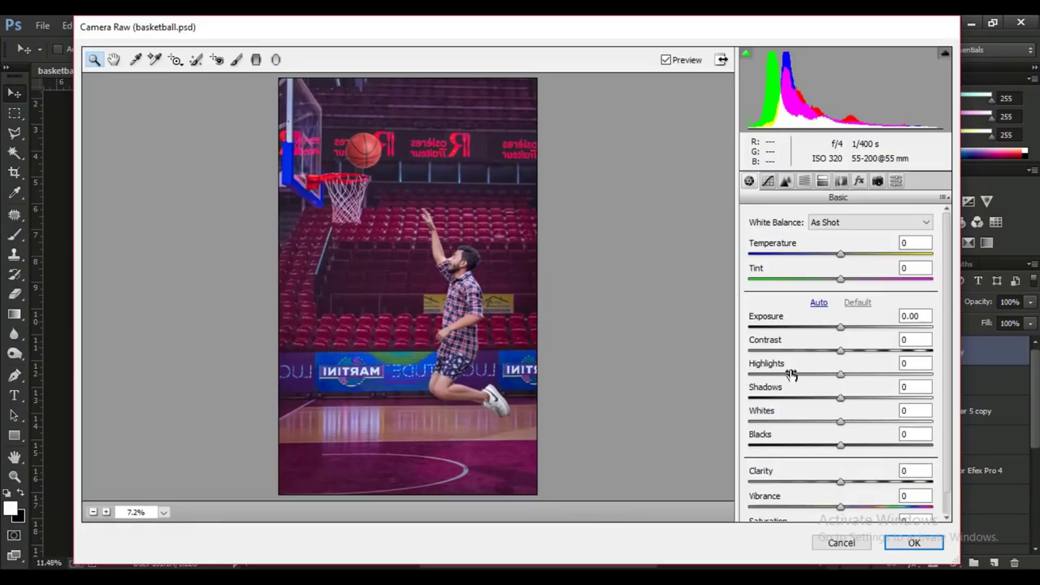
left_click_drag(842, 424, 791, 433)
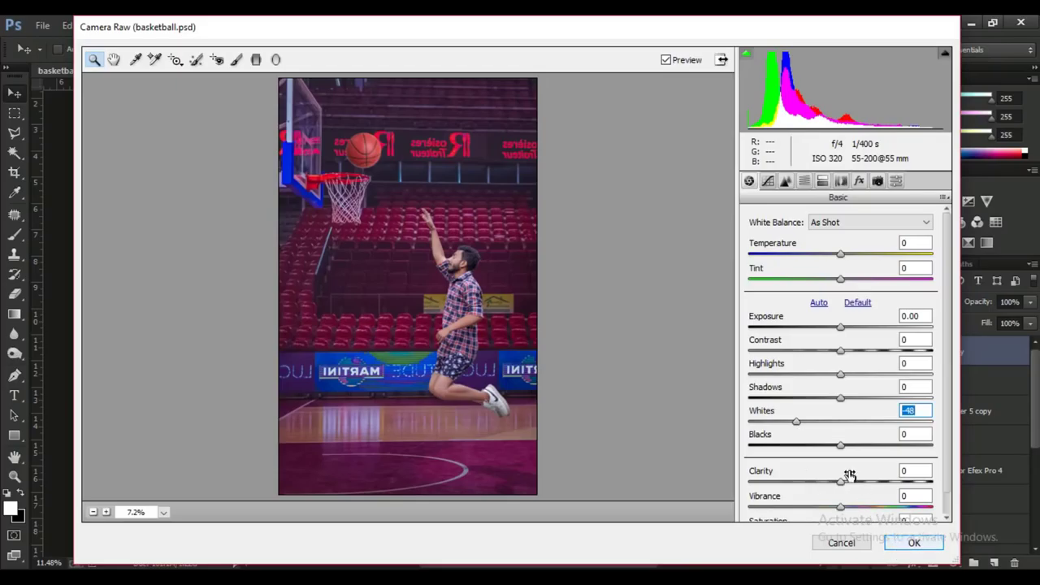
left_click_drag(841, 379, 834, 389)
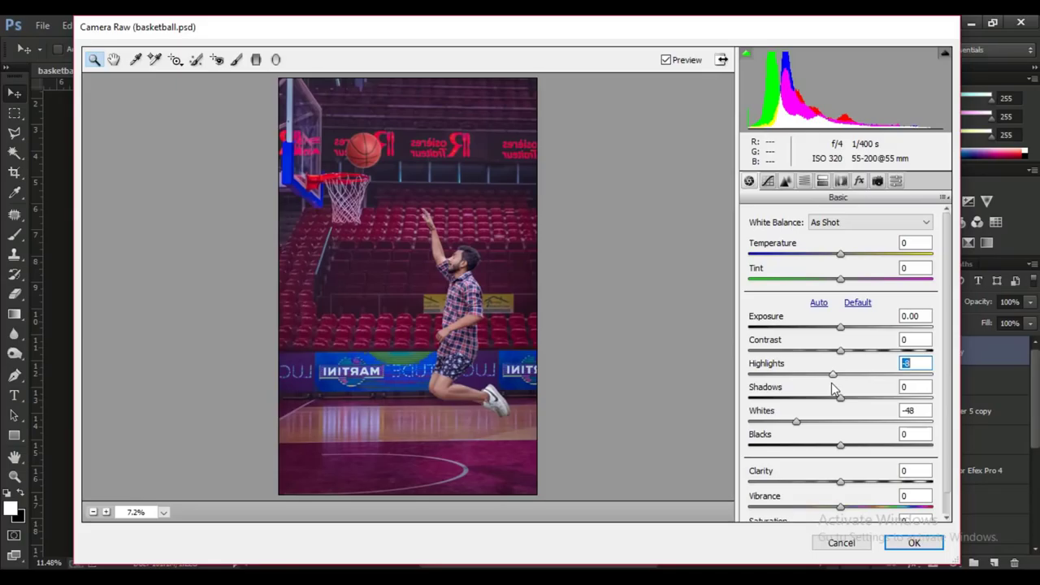
left_click_drag(833, 390, 840, 393)
left_click(912, 543)
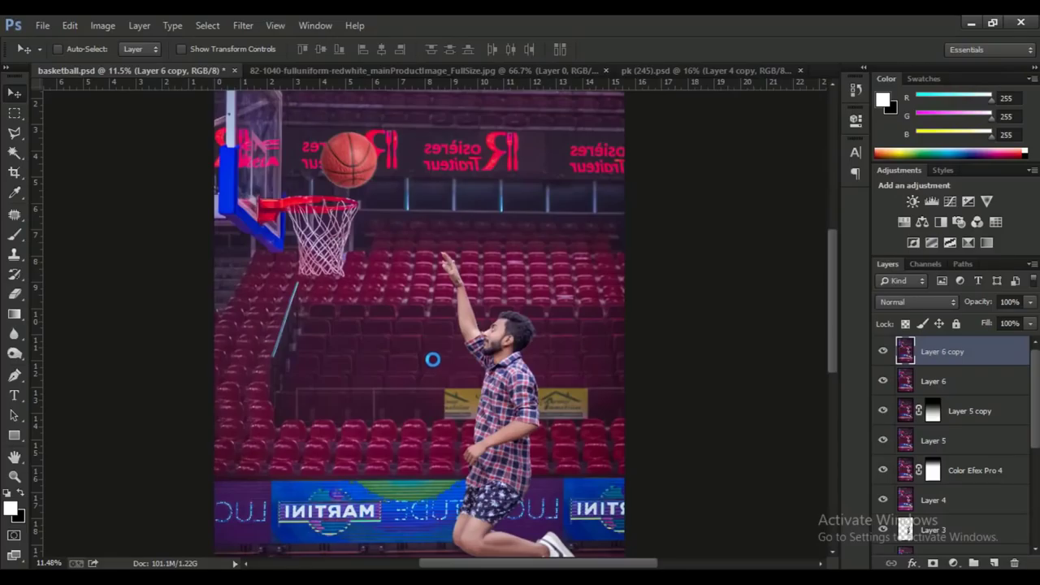
- Add a Color Lookup adjustment layer using the Abstract Sienna-Blue look
scroll(472, 348, "down", 3)
scroll(488, 345, "up", 1)
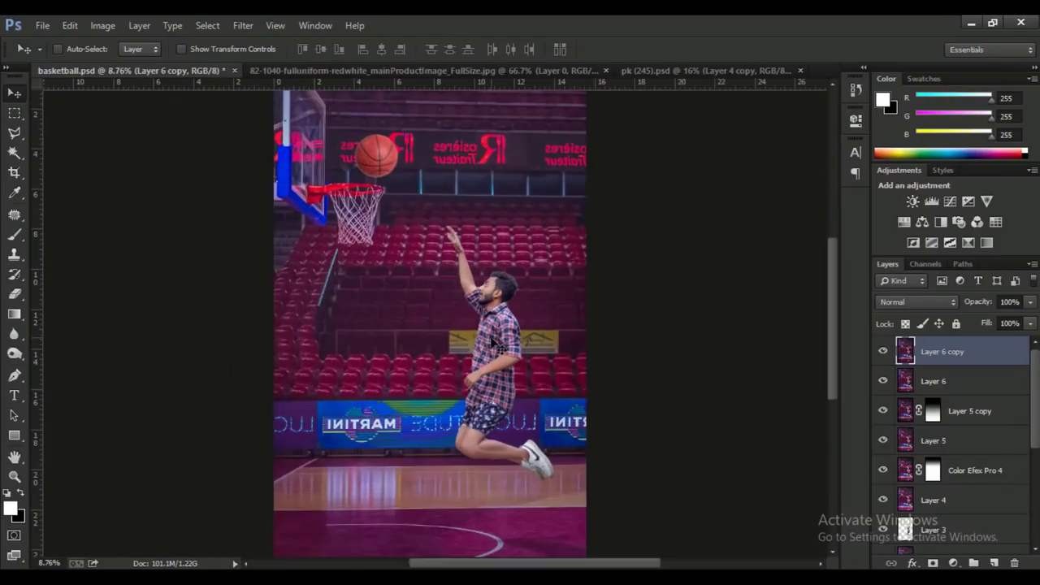
scroll(493, 340, "down", 1)
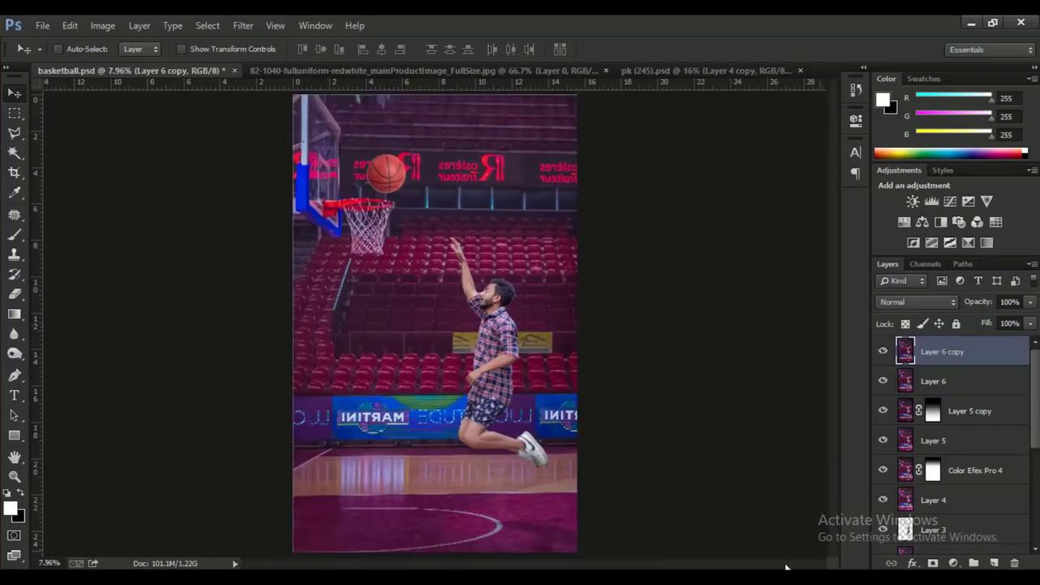
scroll(519, 376, "down", 1)
left_click(986, 242)
left_click(755, 176)
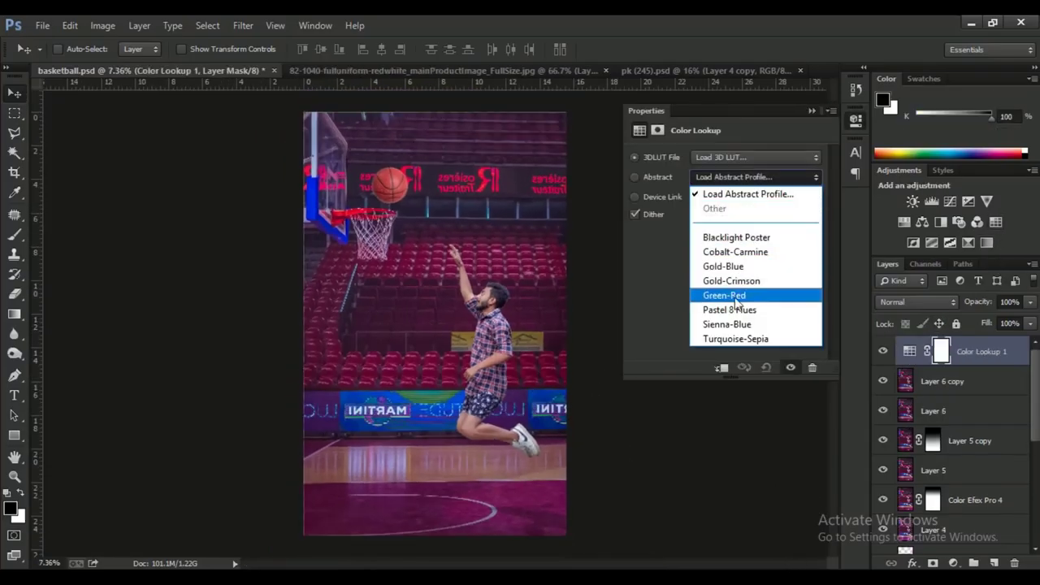
left_click(730, 328)
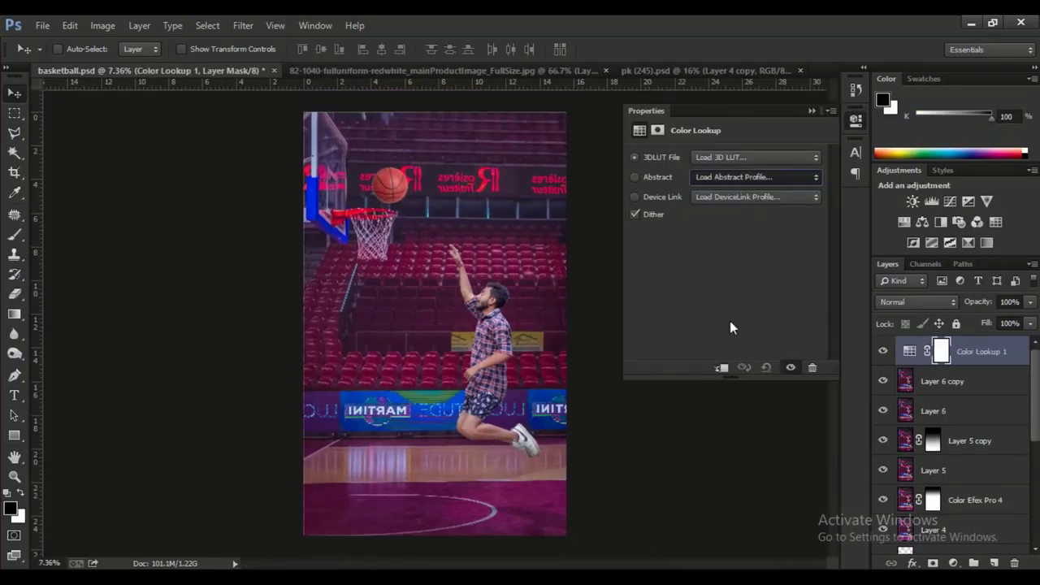
- Collapse the lookup properties and add a Hue/Saturation adjustment layer above it
left_click(812, 109)
scroll(514, 333, "down", 1)
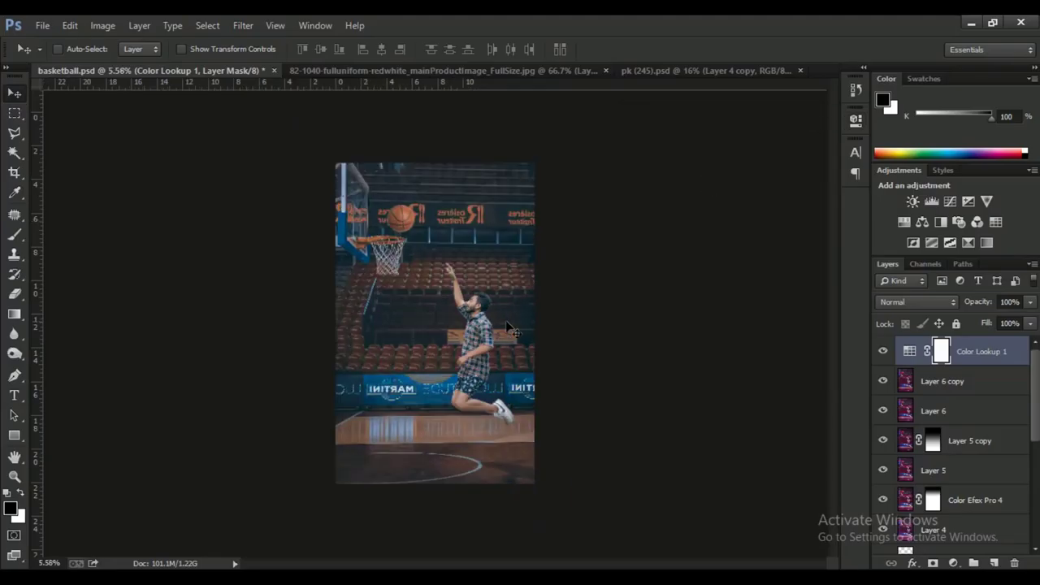
left_click(923, 222)
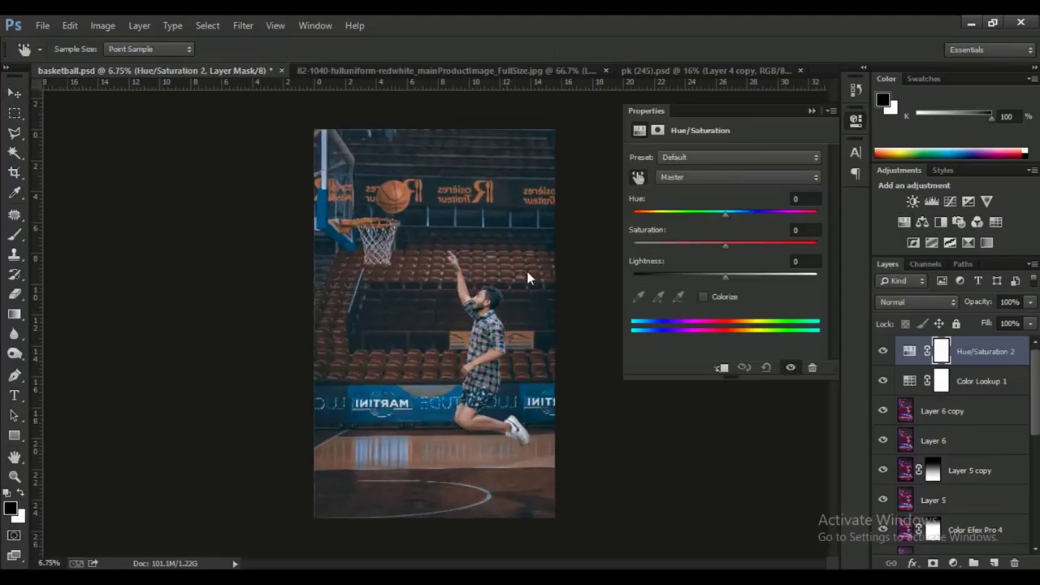
- Raise the Reds saturation to +44 by sampling and dragging on the player's skin
scroll(464, 301, "up", 1)
left_click(496, 286)
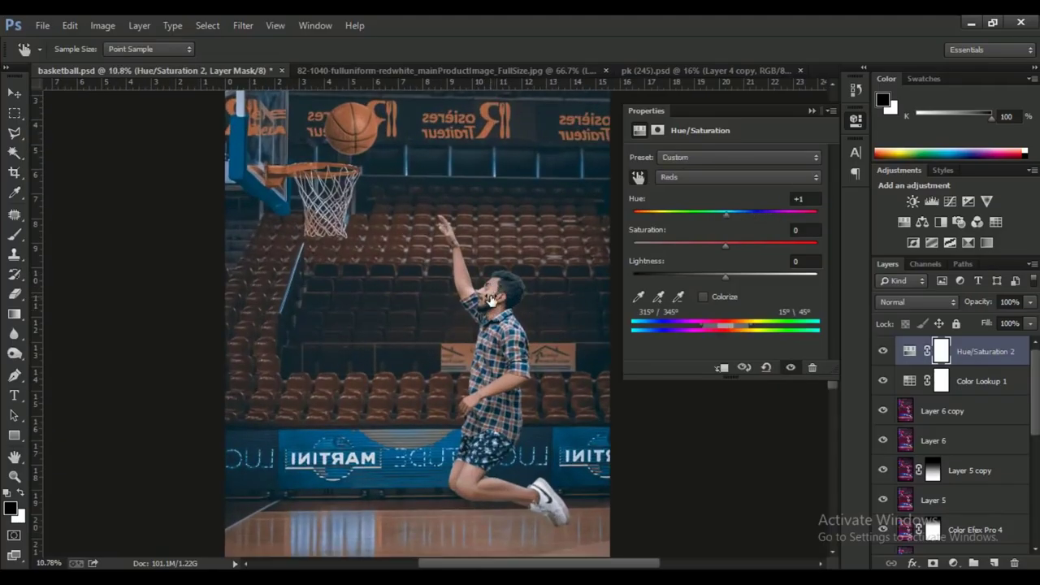
left_click_drag(493, 286, 801, 341)
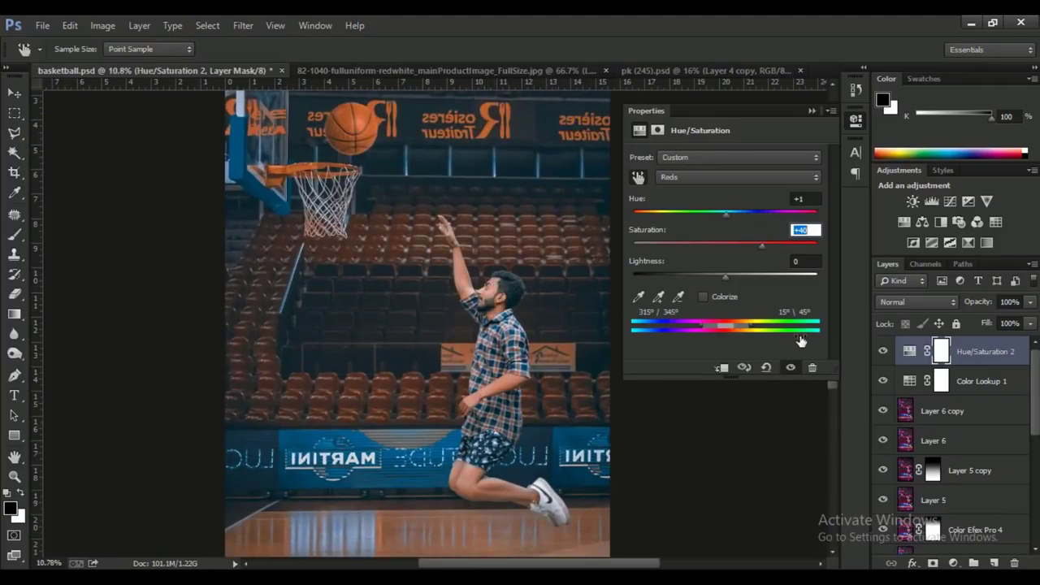
scroll(437, 297, "down", 1)
mouse_move(487, 289)
left_mouse_down()
mouse_move(520, 313)
mouse_move(490, 302)
left_mouse_up()
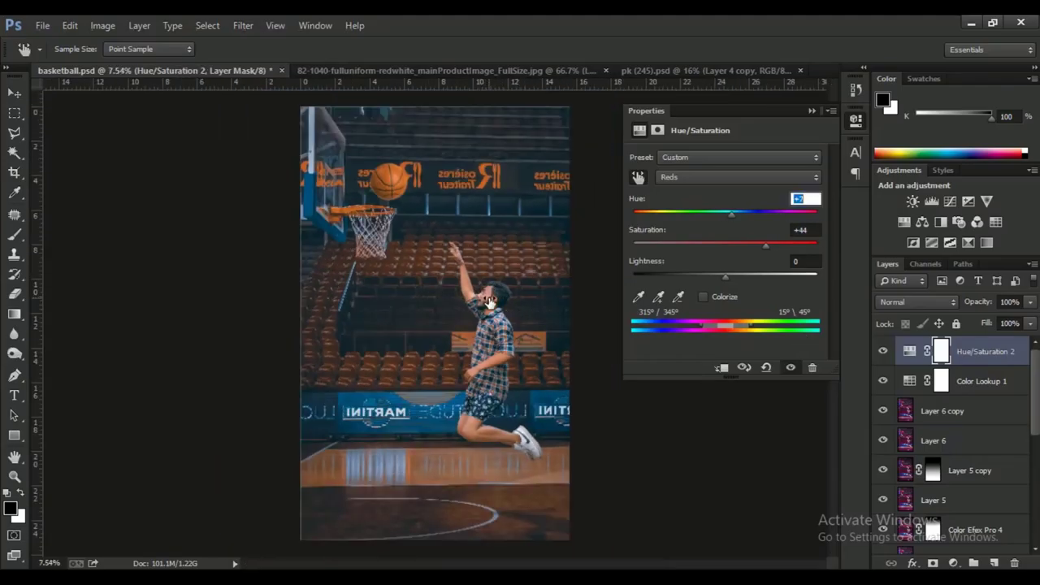
left_click(856, 120)
scroll(622, 297, "down", 1)
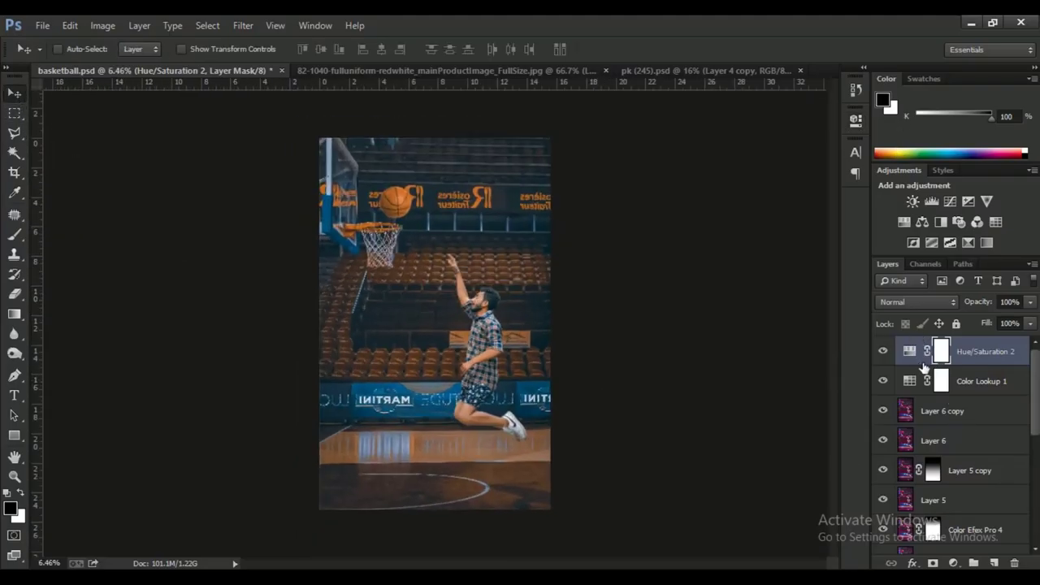
- Add a Selective Color layer tweaking Blacks: yellow -4, slight magenta, black -2
left_click(954, 563)
left_click(908, 548)
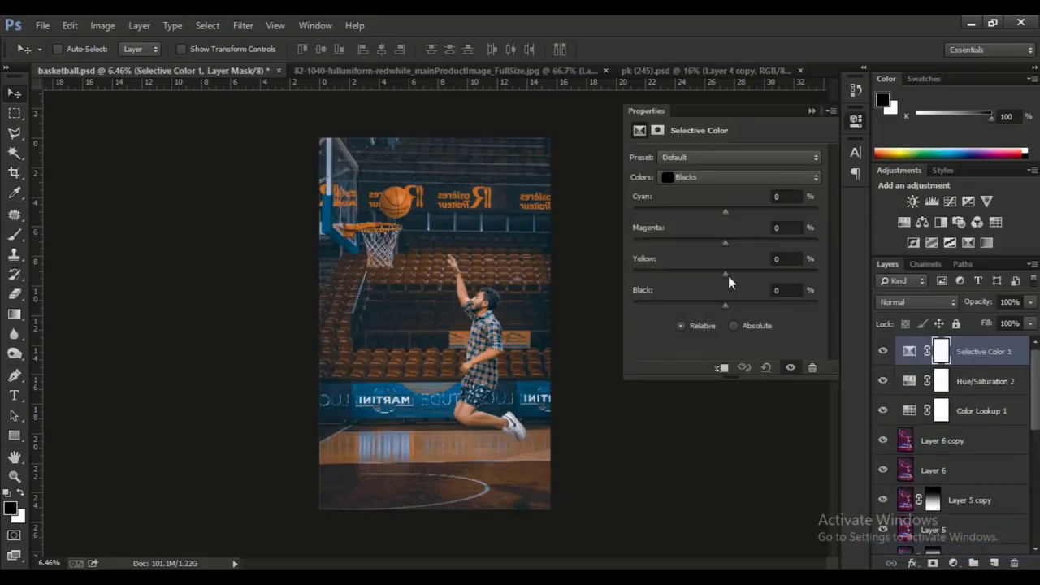
left_click_drag(726, 275, 720, 280)
left_click_drag(720, 282, 722, 283)
left_click_drag(726, 243, 727, 244)
left_click_drag(726, 306, 723, 306)
left_click(811, 111)
- Stamp all visible layers into a new merged Layer 7
scroll(528, 284, "up", 3)
scroll(530, 285, "down", 3)
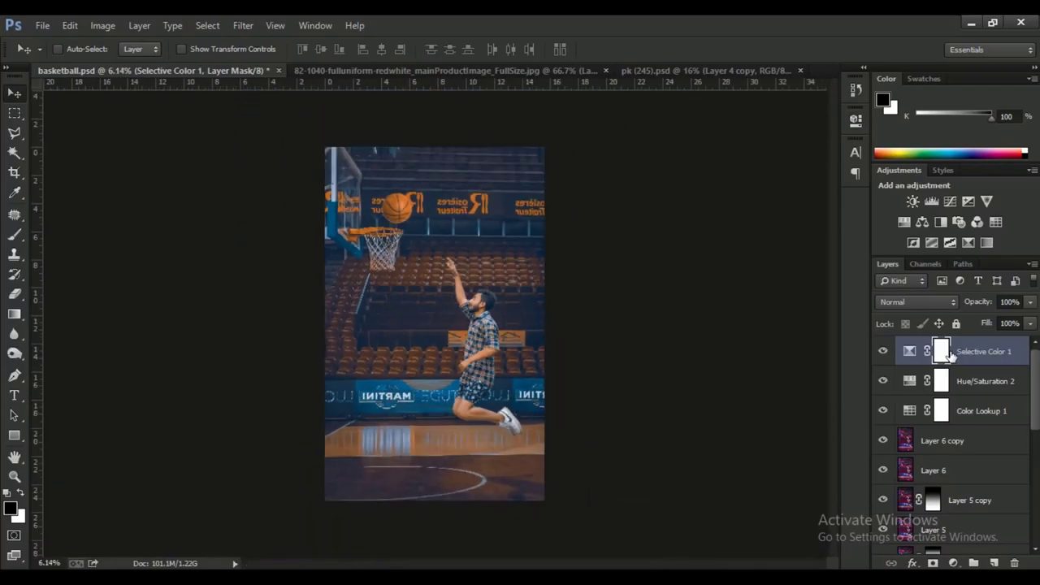
key("ctrl+alt+shift+e")
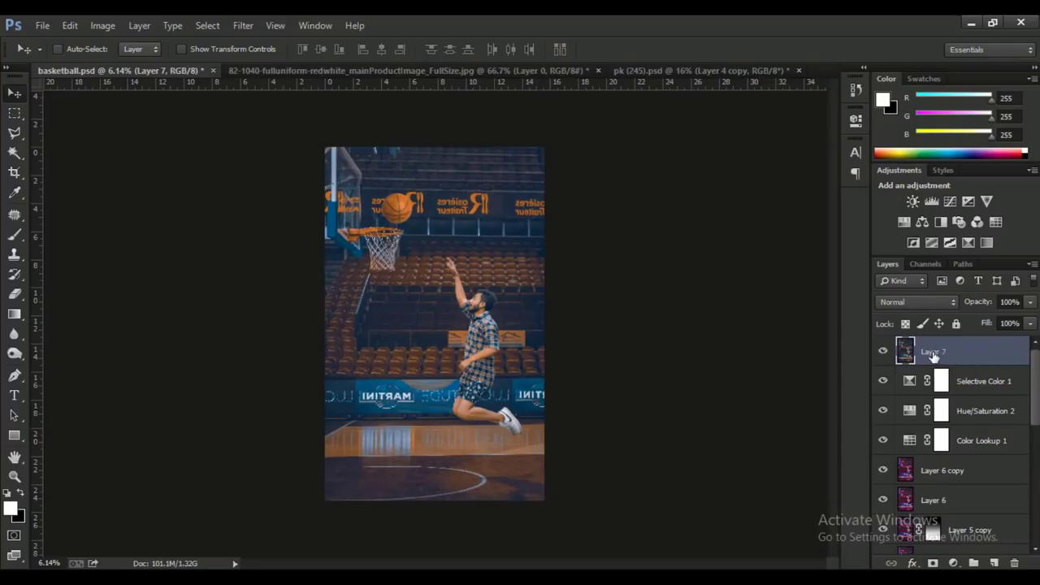
- Lower the Oranges saturation to around -21 in Layer 7's Camera Raw HSL panel
scroll(477, 340, "up", 1)
left_click(243, 25)
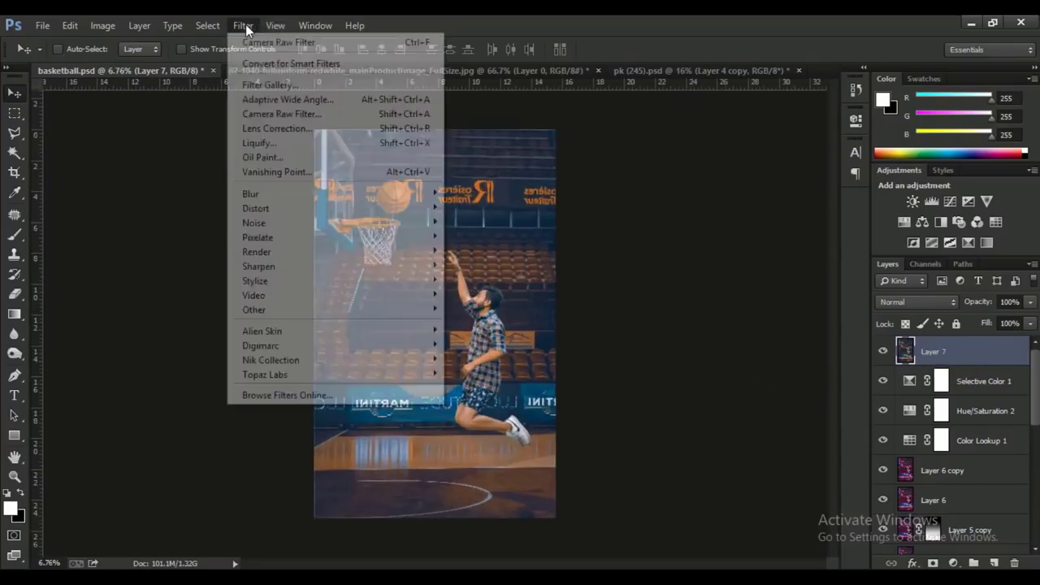
left_click(268, 115)
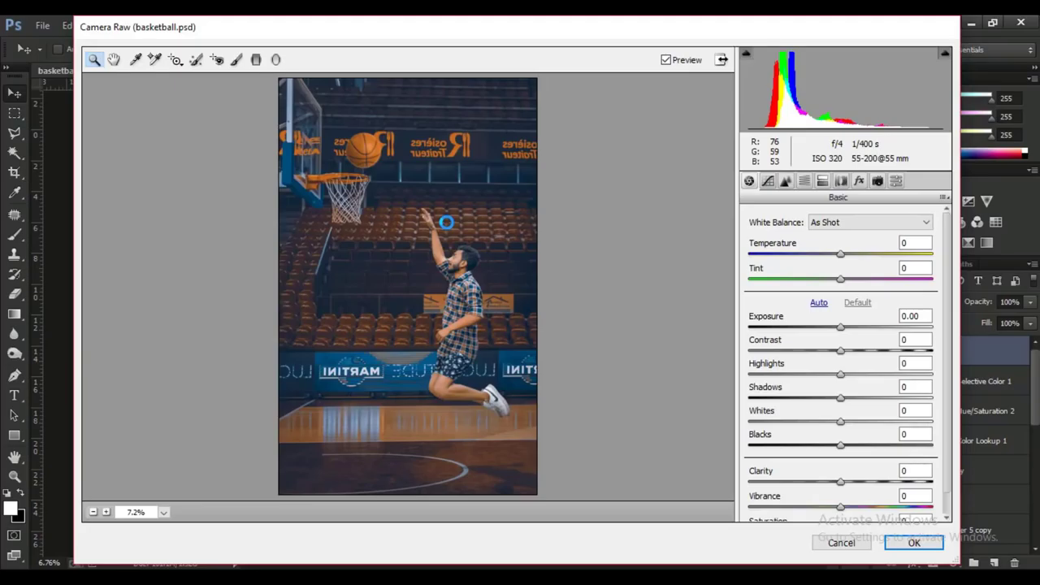
left_click(804, 181)
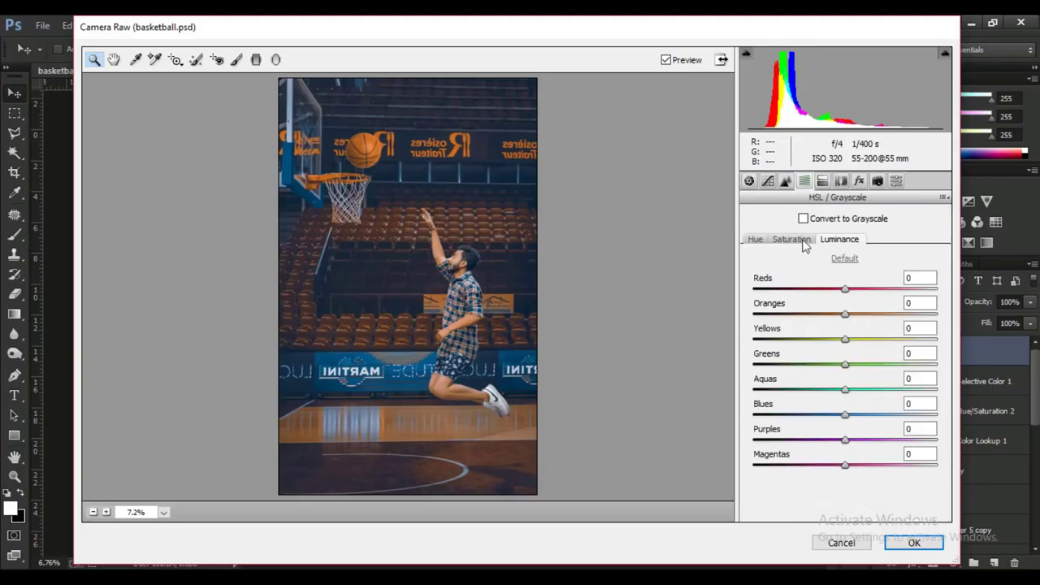
left_click(803, 241)
left_click_drag(848, 319, 832, 320)
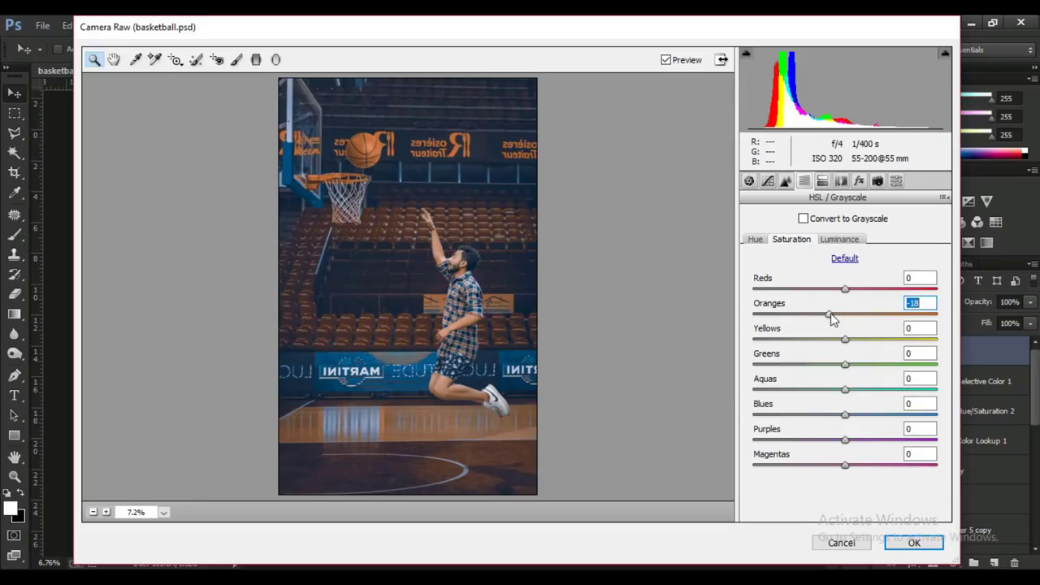
left_click_drag(830, 319, 834, 327)
- Apply the Camera Raw pass, create empty Layer 8, and add a clipped Hue/Saturation layer
key("Return")
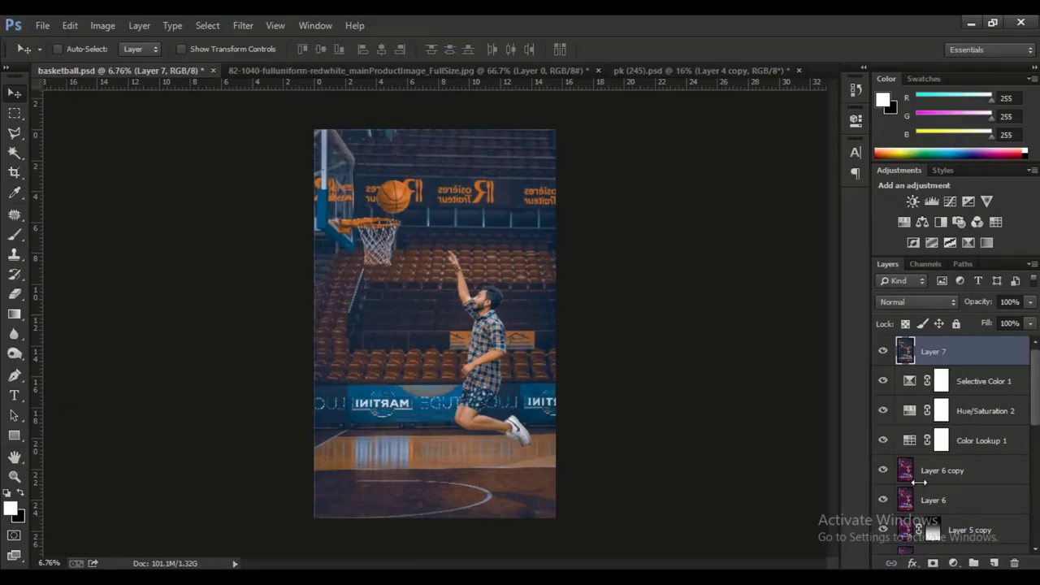
key("ctrl+shift+alt+n")
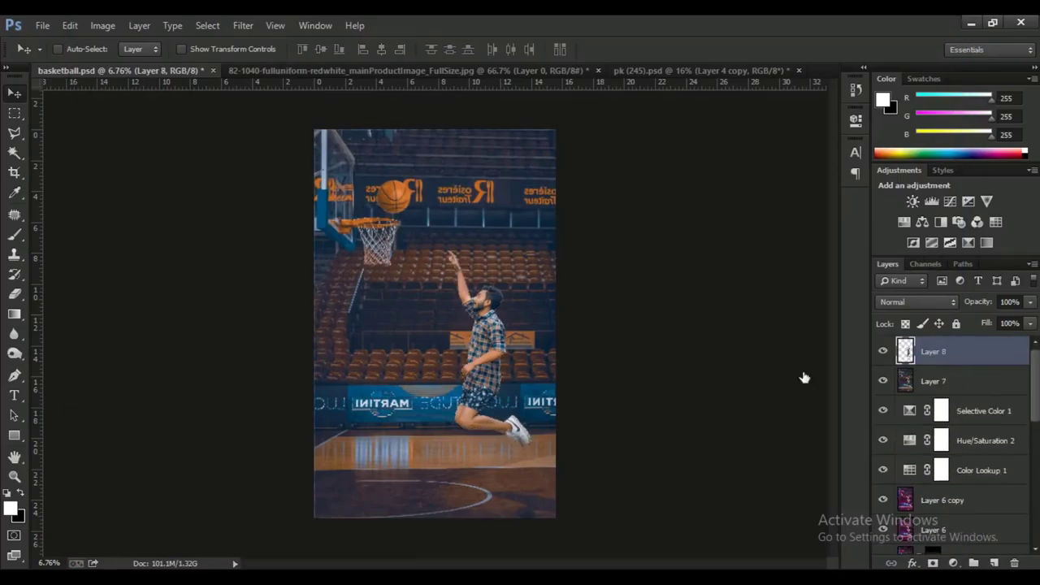
left_click(904, 222)
left_click(722, 368)
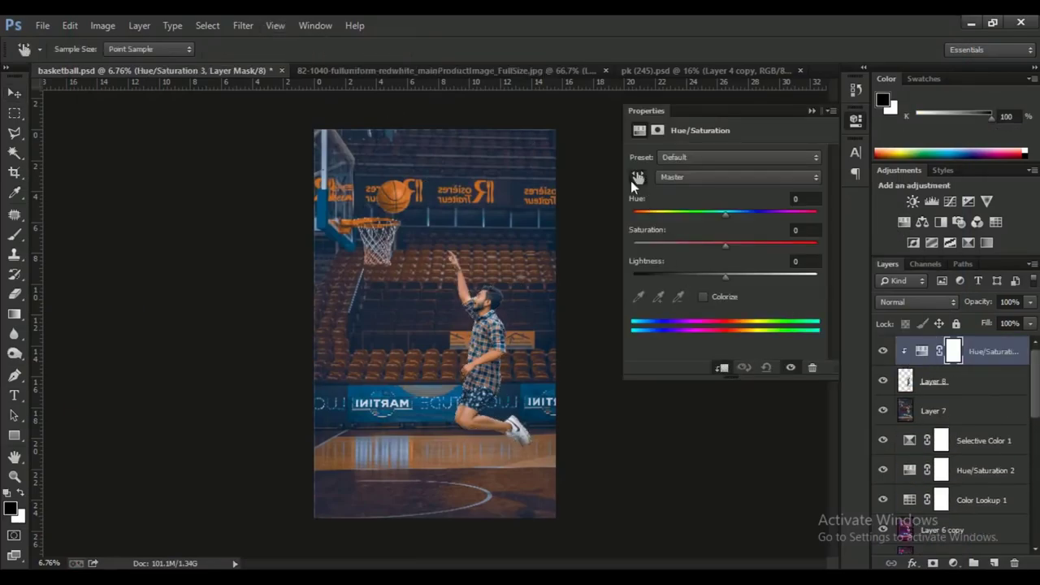
- Cut the Reds saturation to -15 by dragging on the player's skin
scroll(482, 305, "up", 3)
left_click_drag(497, 290, 365, 359)
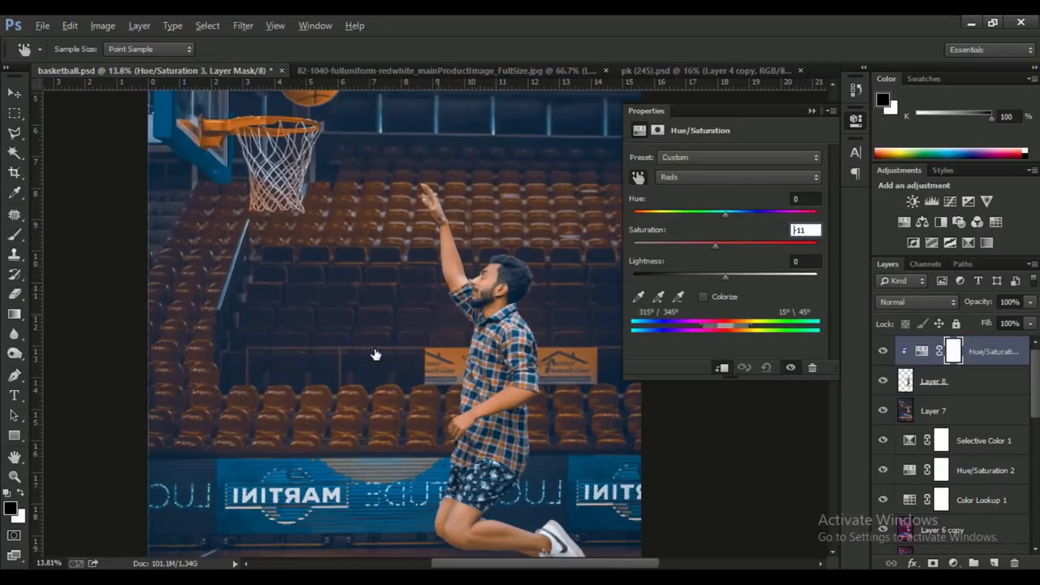
scroll(365, 359, "down", 2)
scroll(365, 359, "down", 2)
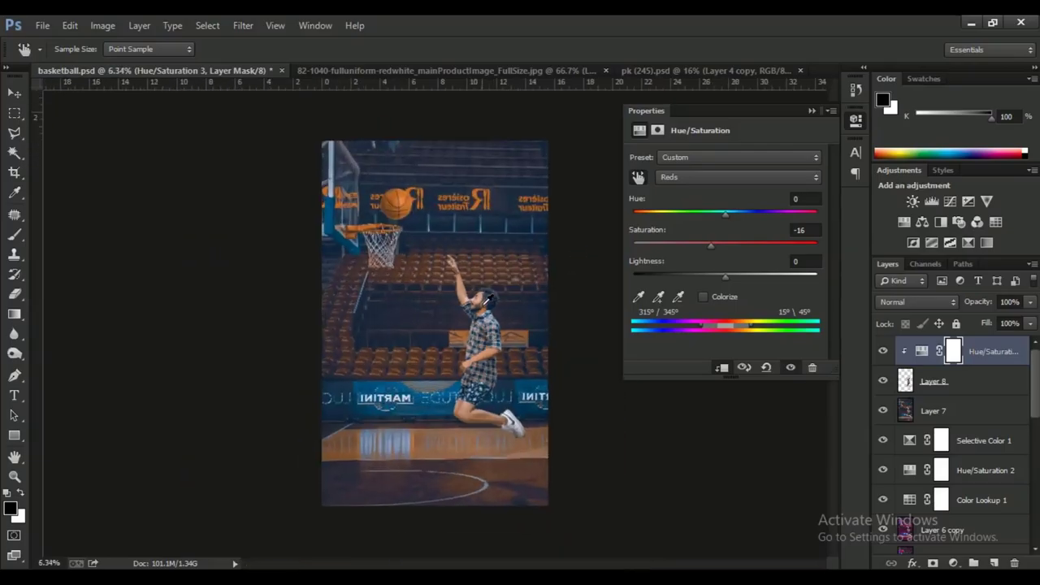
scroll(478, 286, "up", 4)
scroll(479, 288, "up", 2)
left_click_drag(479, 288, 349, 353)
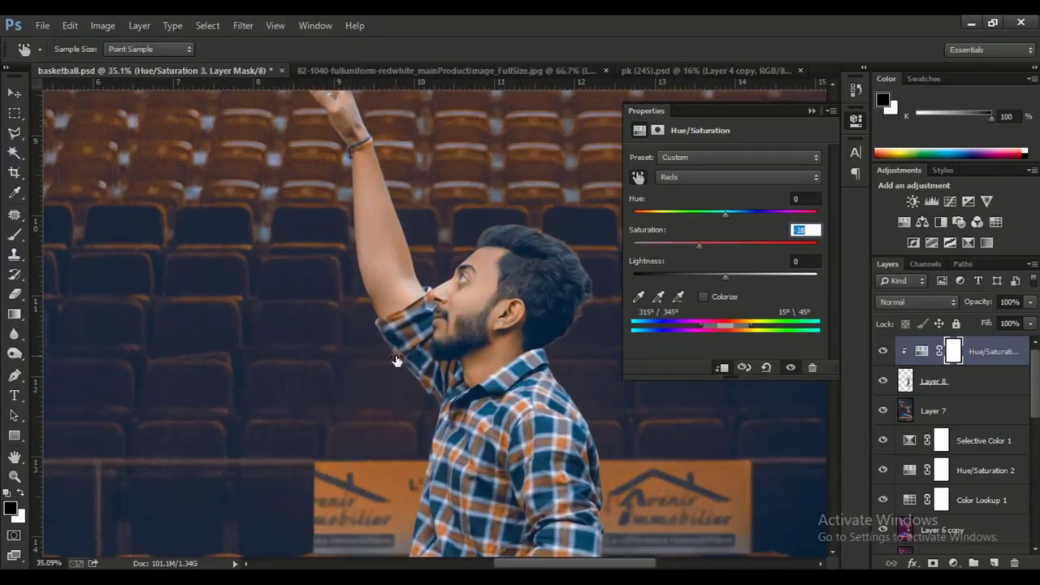
scroll(487, 293, "down", 4)
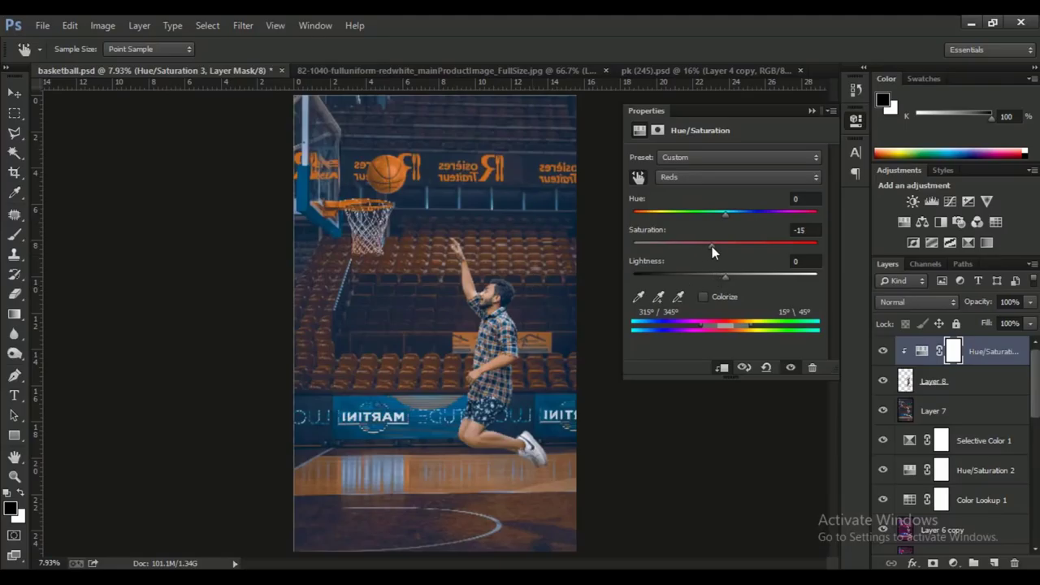
left_click(886, 358)
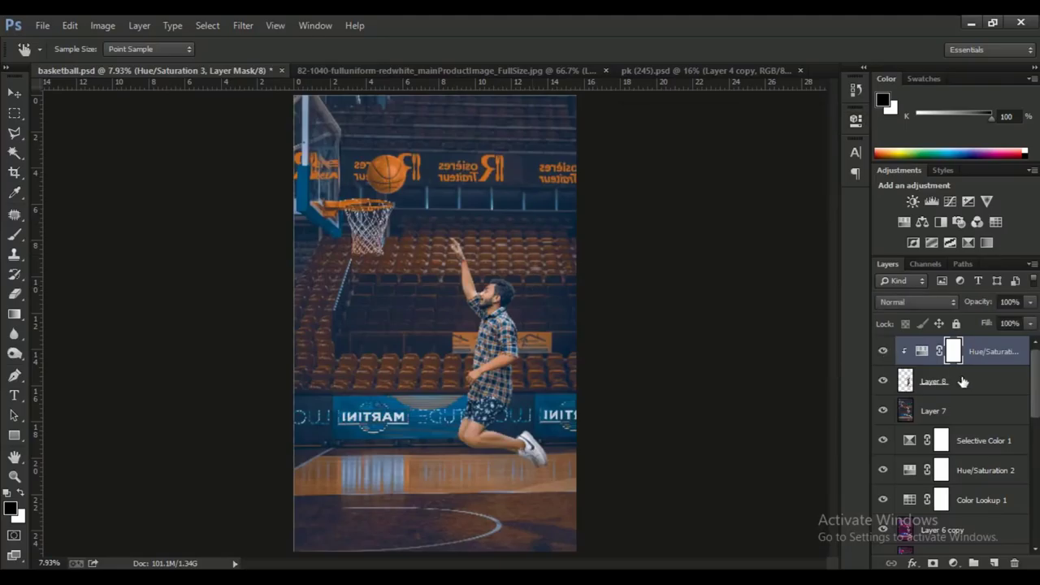
- Stamp all visible layers with Ctrl+Shift+Alt+E into a new Layer 9 above the Hue/Saturation layer
key("ctrl+shift+alt+e")
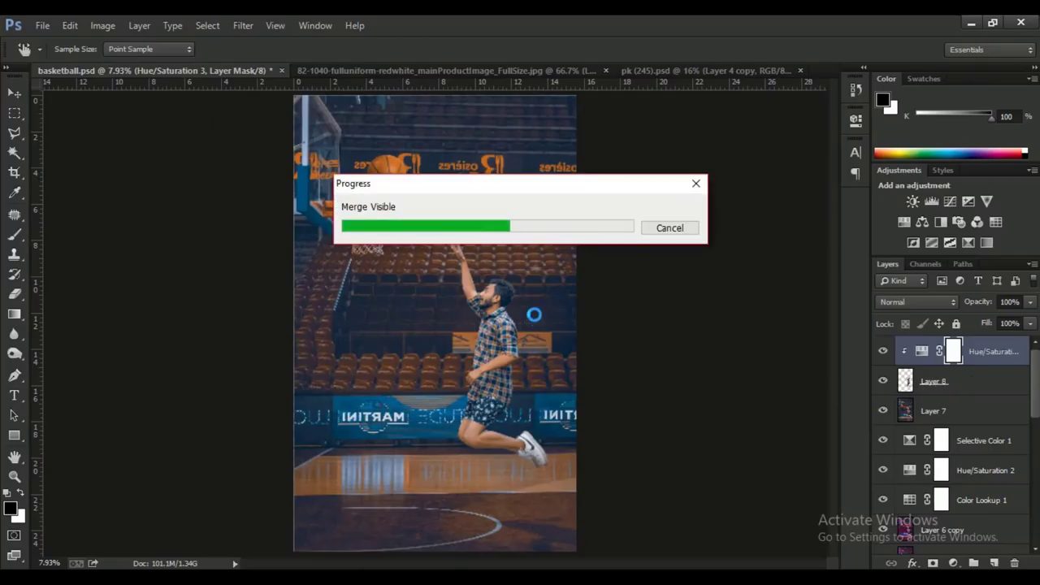
scroll(522, 320, "down", 1)
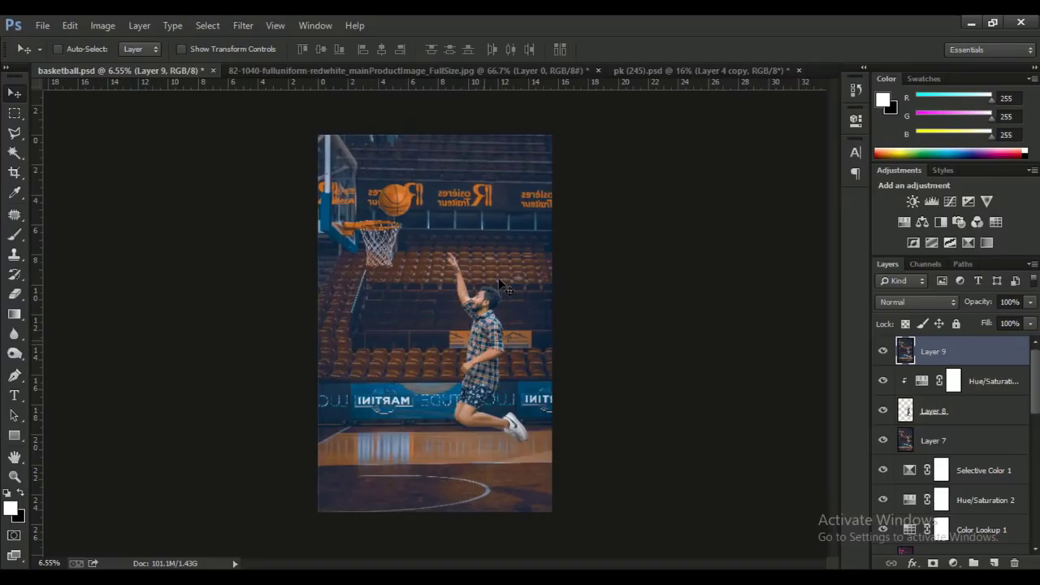
scroll(530, 300, "up", 5)
scroll(497, 296, "down", 3)
scroll(497, 296, "down", 1)
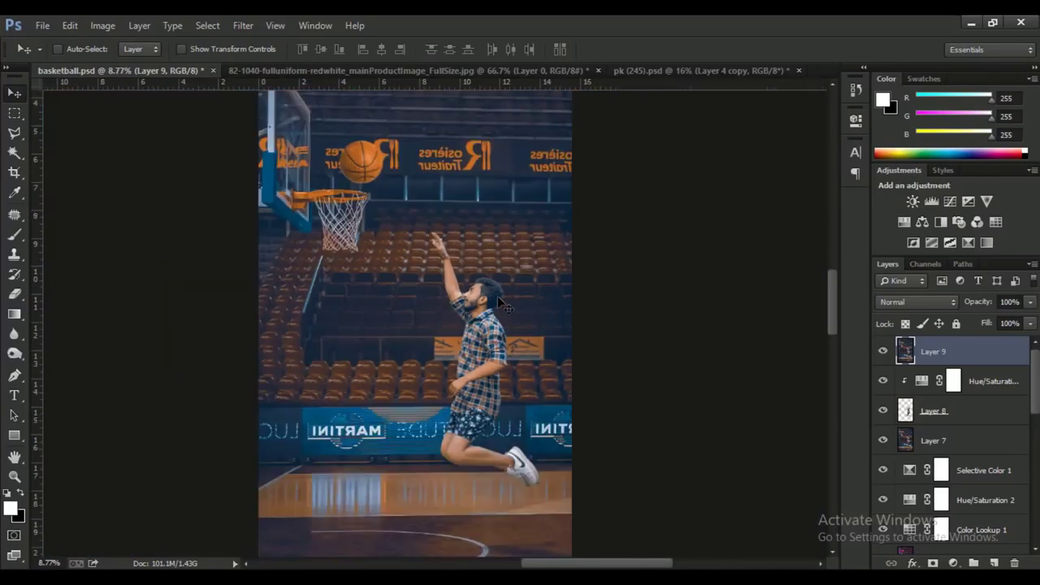
left_click(250, 30)
- In Camera Raw on Layer 9, set Blacks to -7 and Exposure to +0.10
left_click(274, 114)
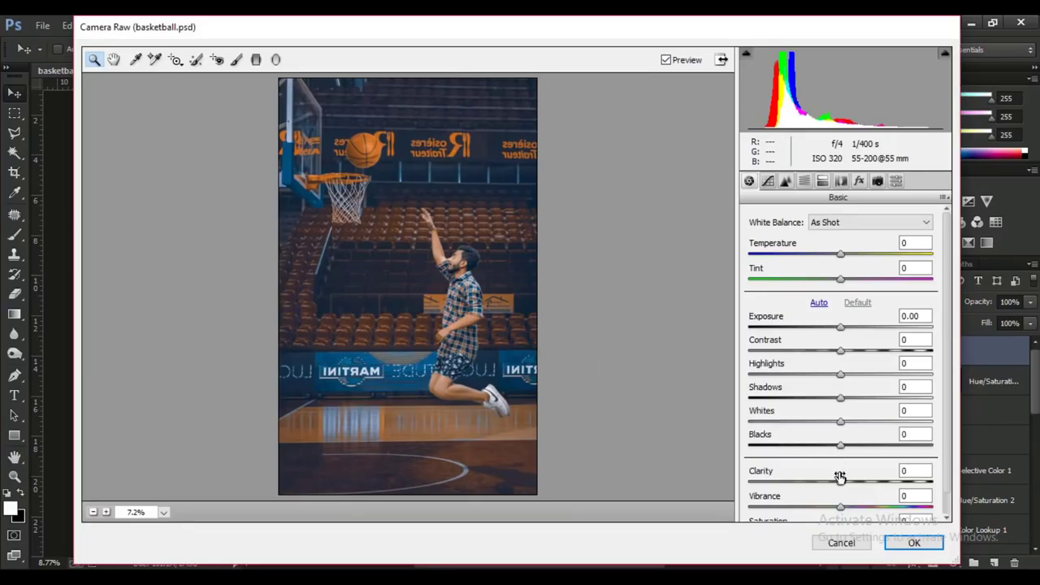
mouse_move(841, 446)
left_mouse_down()
mouse_move(808, 447)
mouse_move(836, 457)
left_mouse_up()
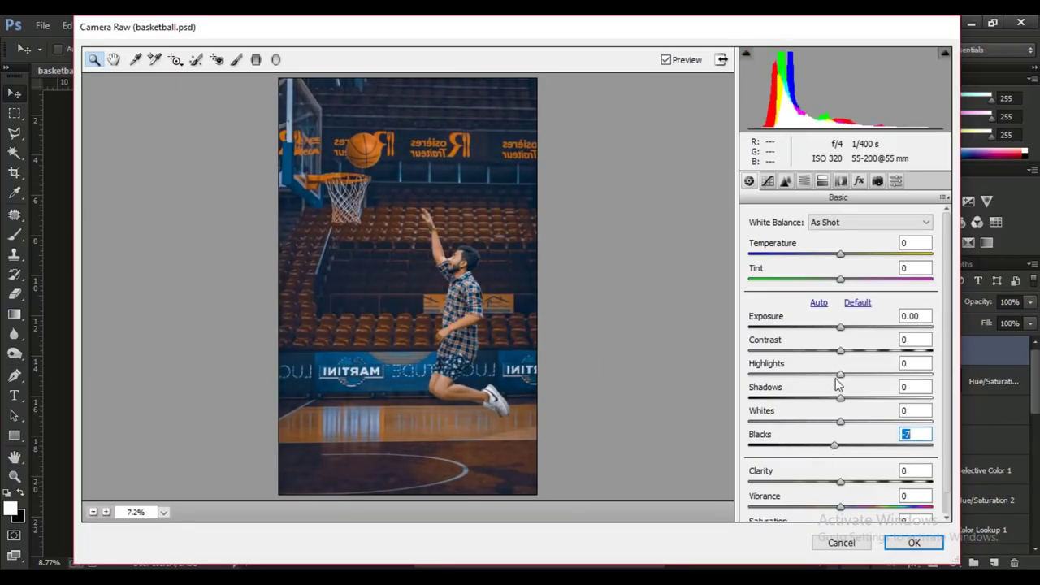
left_click_drag(840, 327, 843, 328)
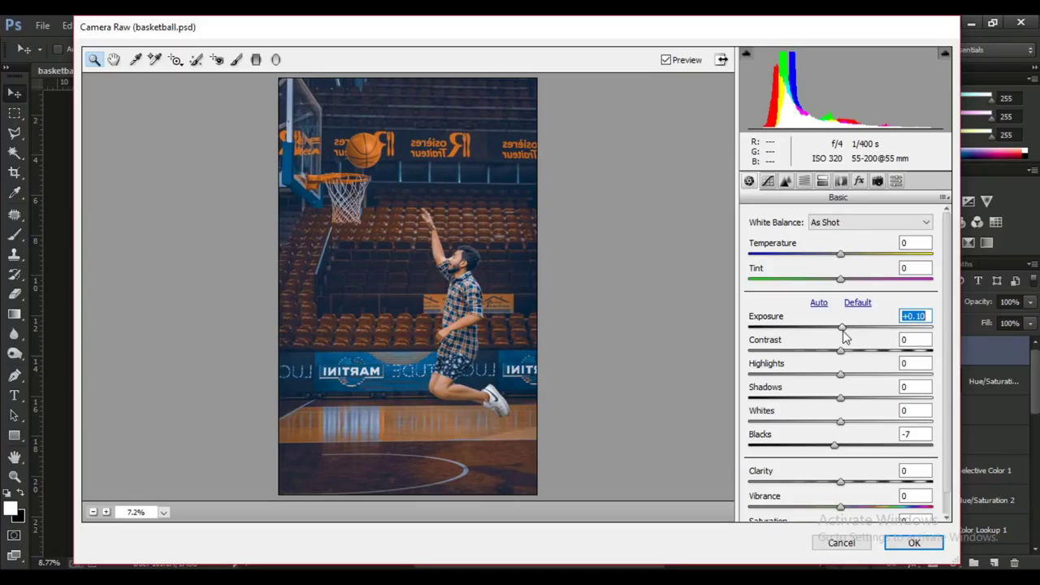
- Split-tone highlights to hue 189 at saturation 10, raise Clarity to +8, and apply
left_click(822, 181)
left_click_drag(753, 241, 850, 241)
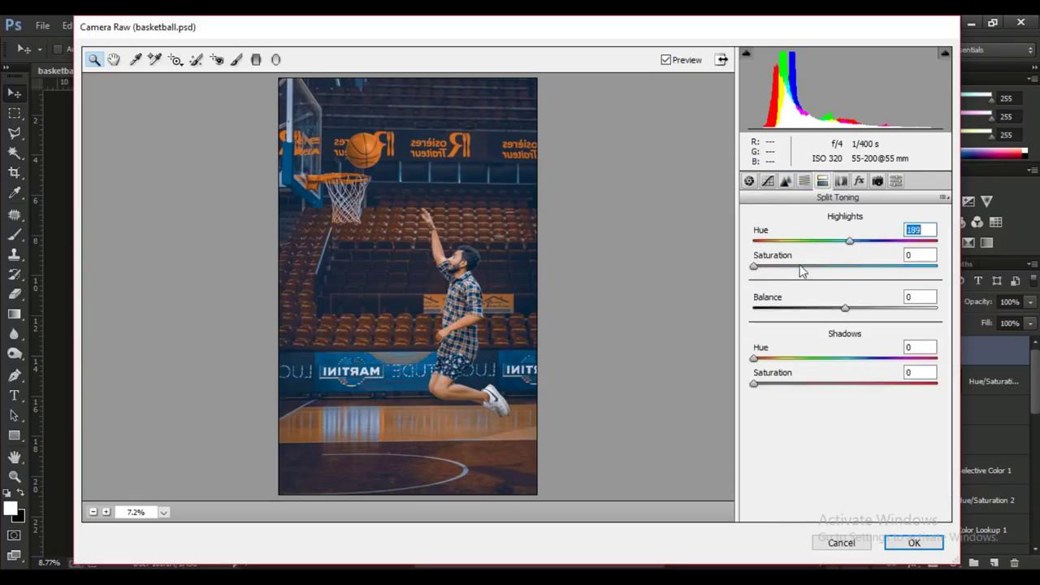
left_click_drag(800, 272, 778, 285)
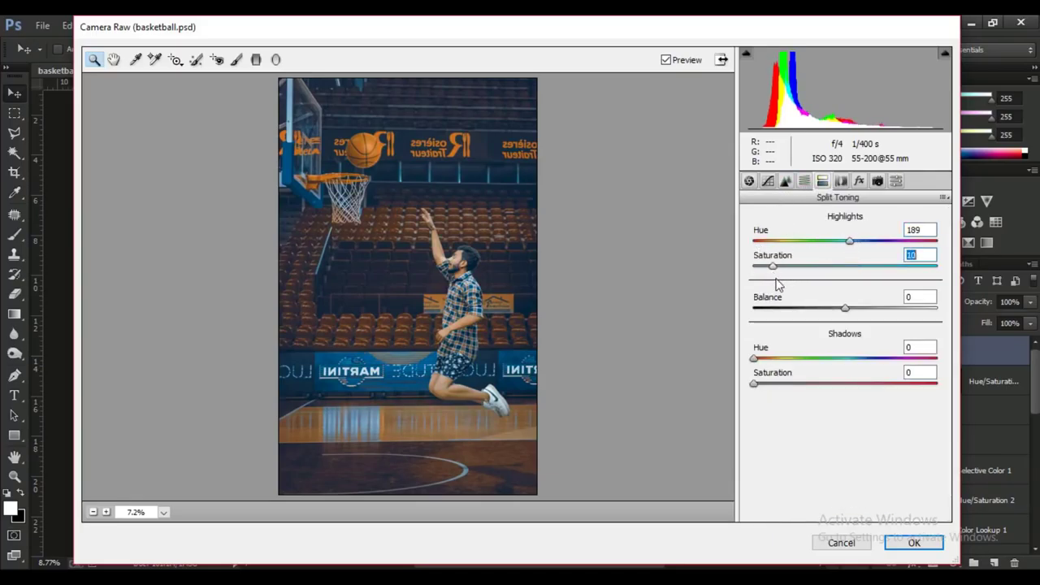
left_click(748, 181)
left_click_drag(841, 482, 852, 486)
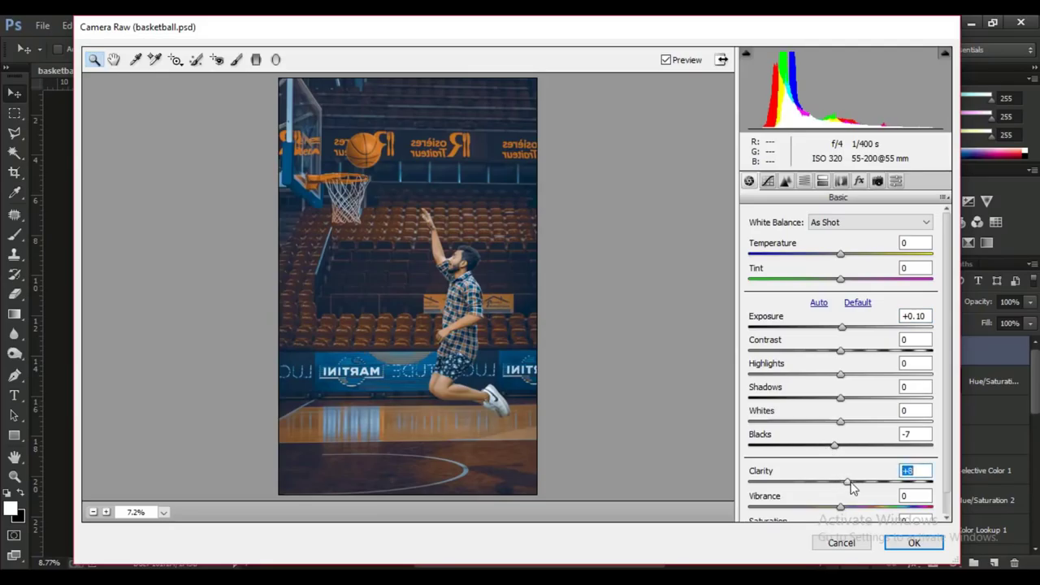
left_click(912, 542)
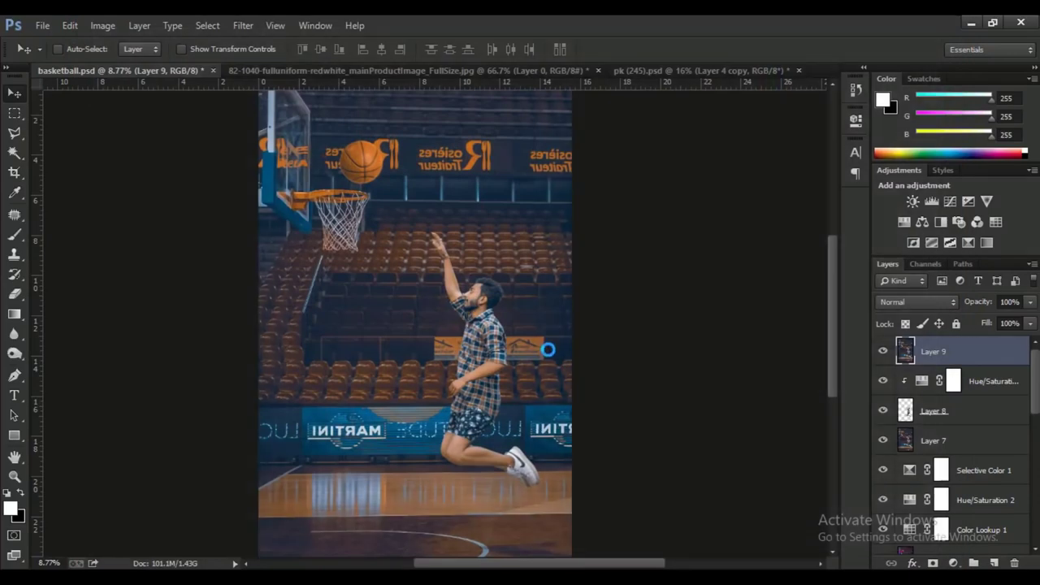